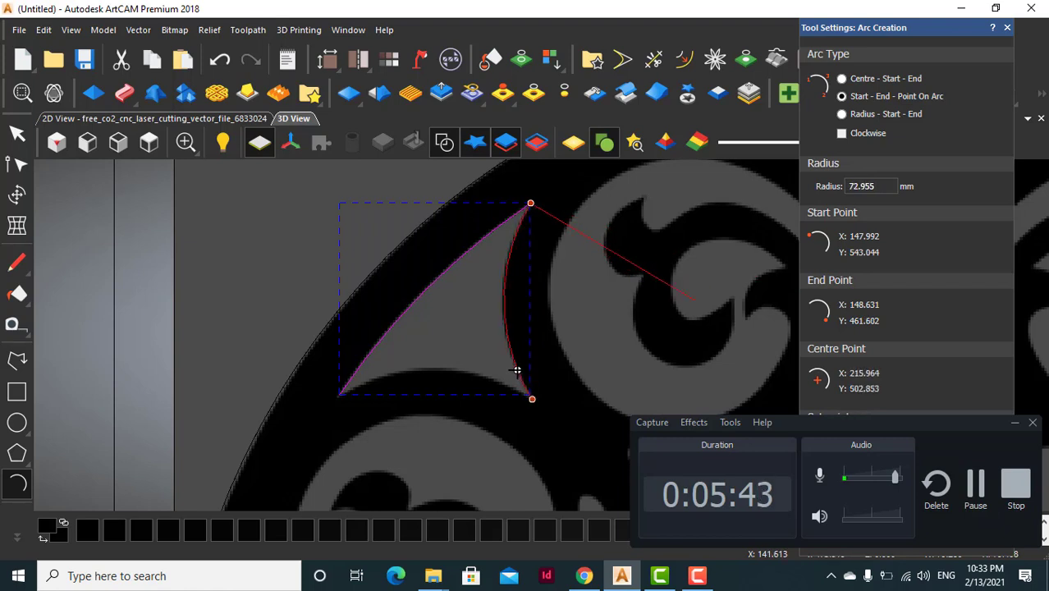
# Trace the right and lower edges of the upper-left triangular cutout with arcs of about 79 mm and 76 mm radius.
pyautogui.click(516, 370)
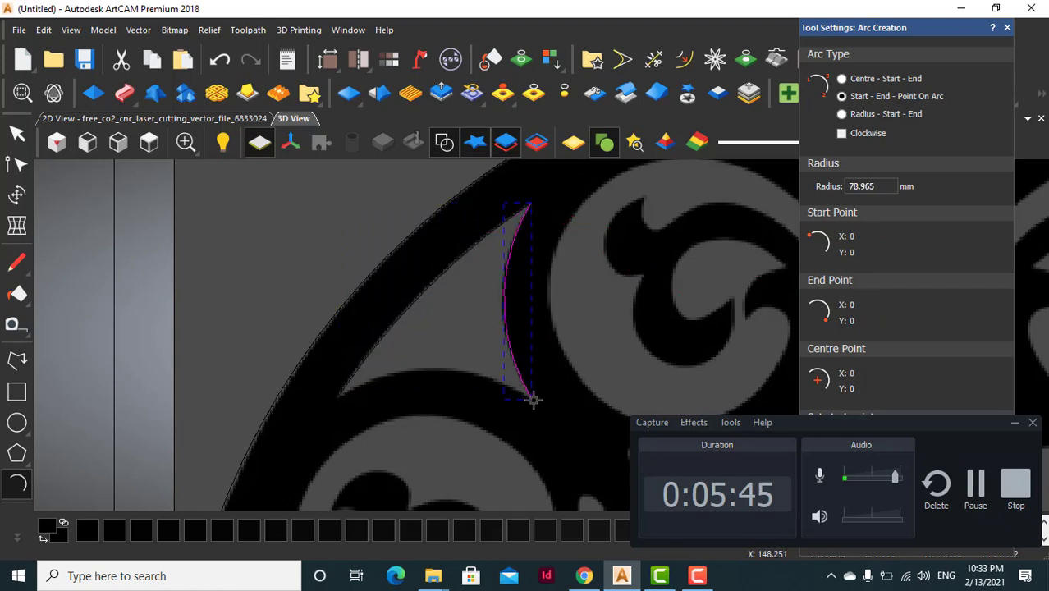
pyautogui.click(532, 399)
pyautogui.click(336, 400)
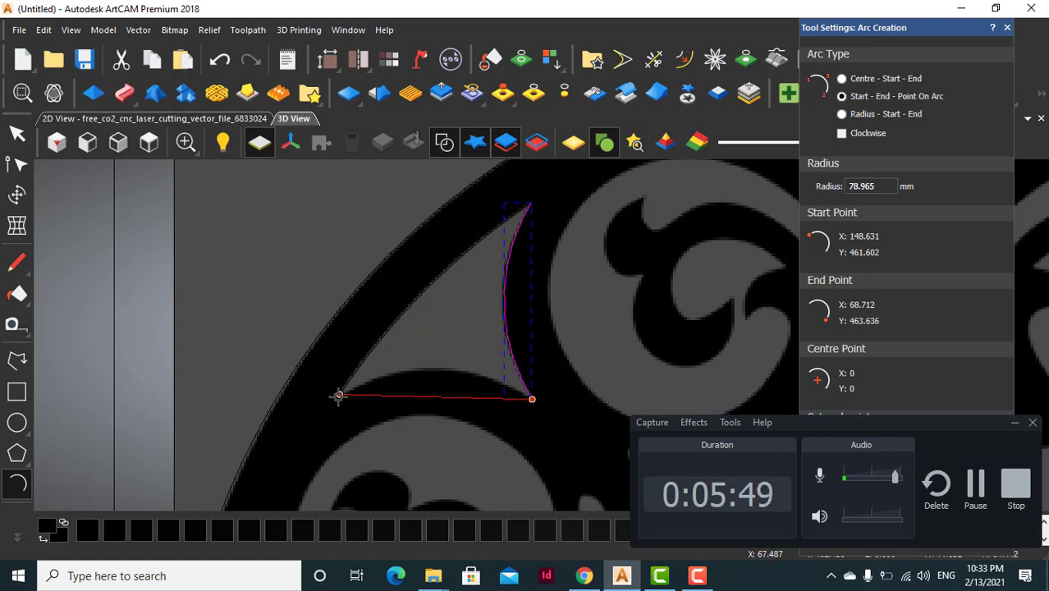
pyautogui.click(389, 374)
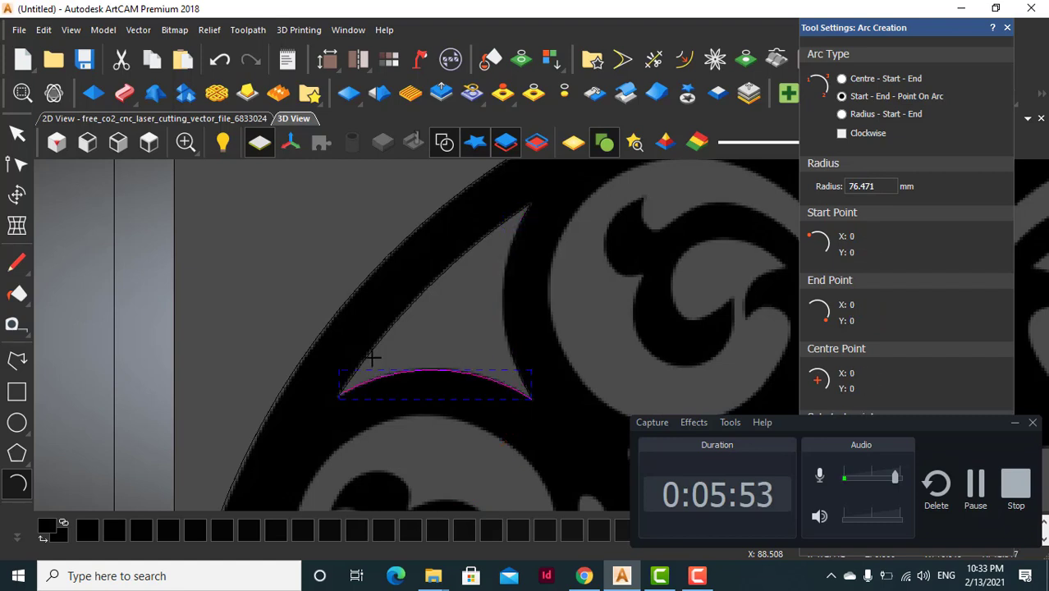
# Join the three arcs around the triangular cutout into one vector at their coincident nodes.
pyautogui.click(17, 134)
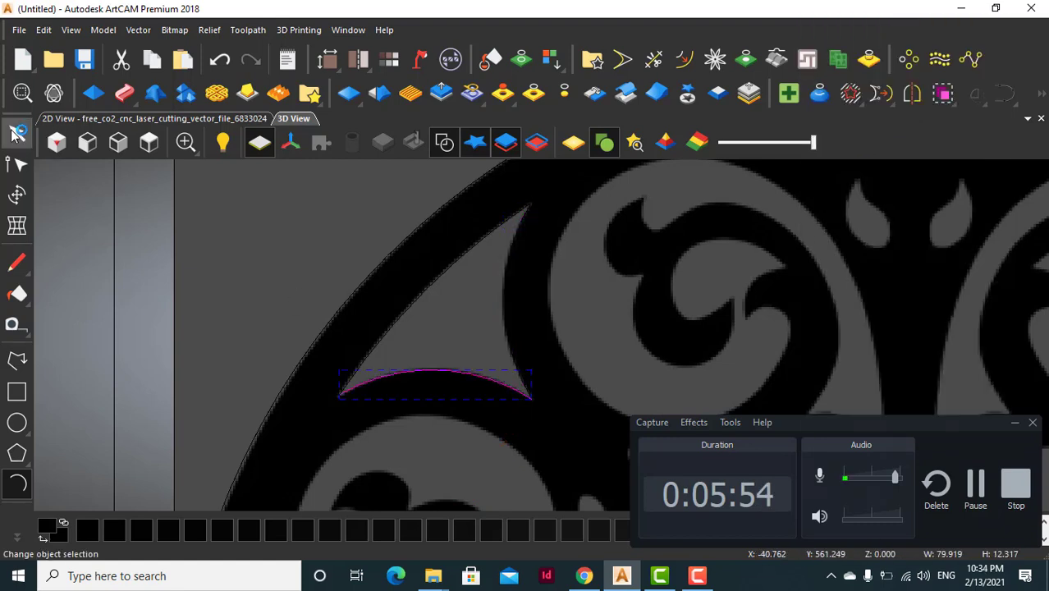
pyautogui.click(441, 275)
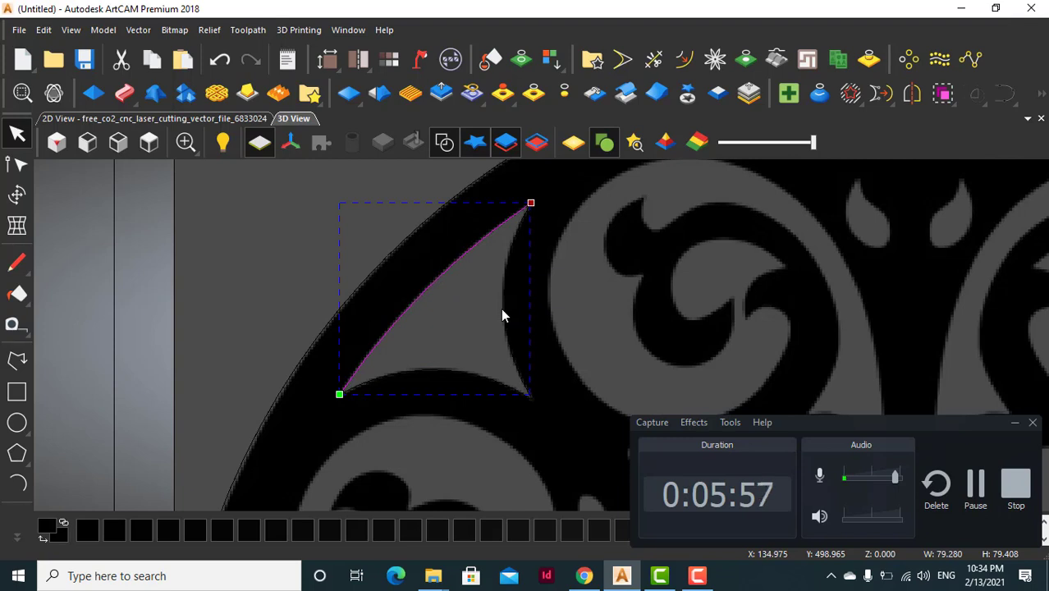
pyautogui.keyDown('shift'); pyautogui.click(507, 345); pyautogui.keyUp('shift')
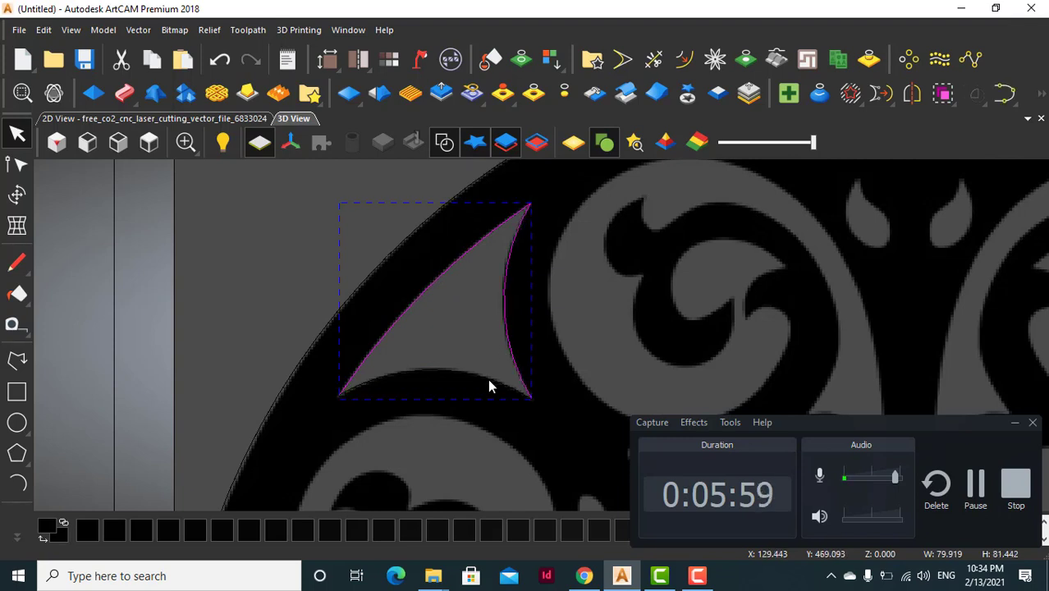
pyautogui.keyDown('shift'); pyautogui.click(487, 378); pyautogui.keyUp('shift')
pyautogui.click(1003, 93)
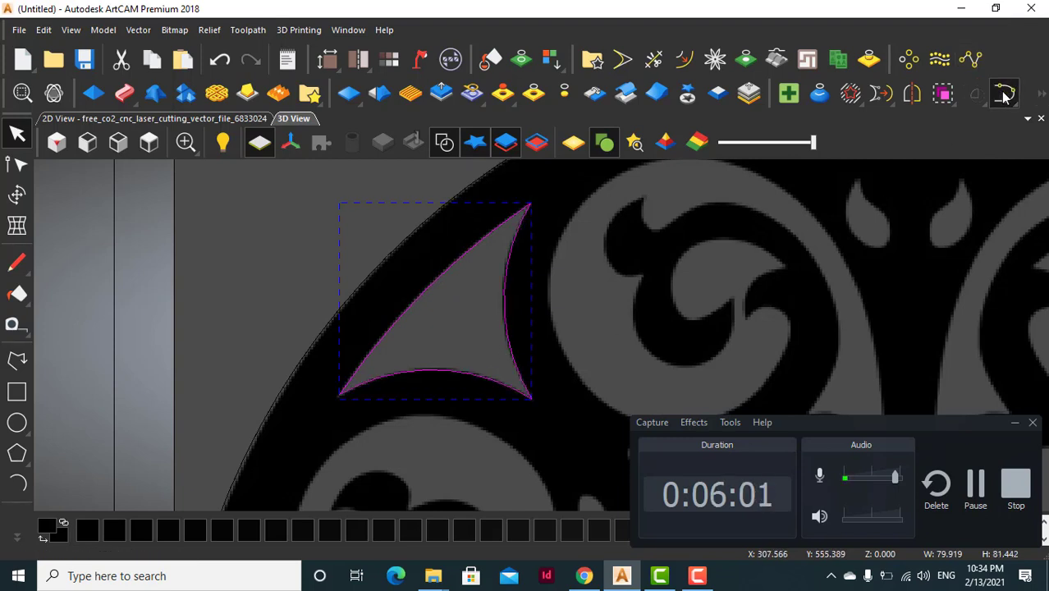
pyautogui.click(1012, 423)
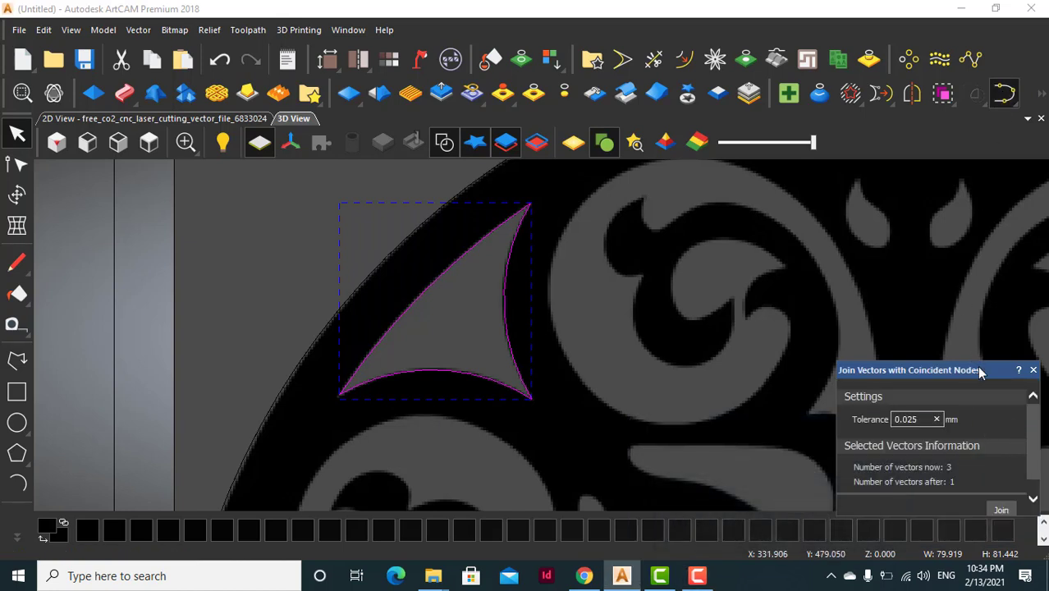
pyautogui.moveTo(997, 372); pyautogui.dragTo(970, 267)
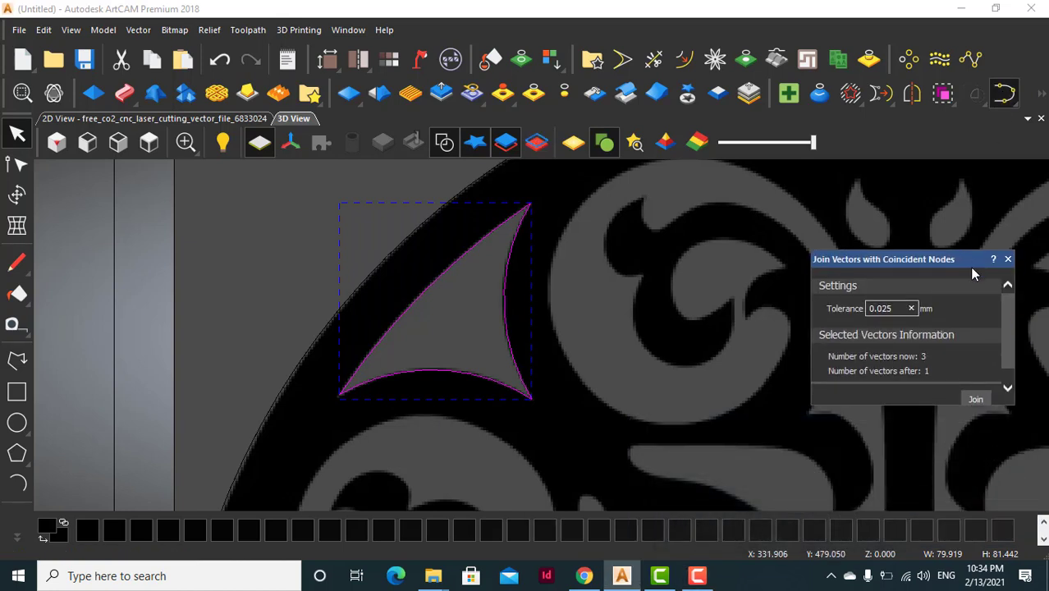
pyautogui.click(974, 399)
pyautogui.scroll(-4, 600, 261)
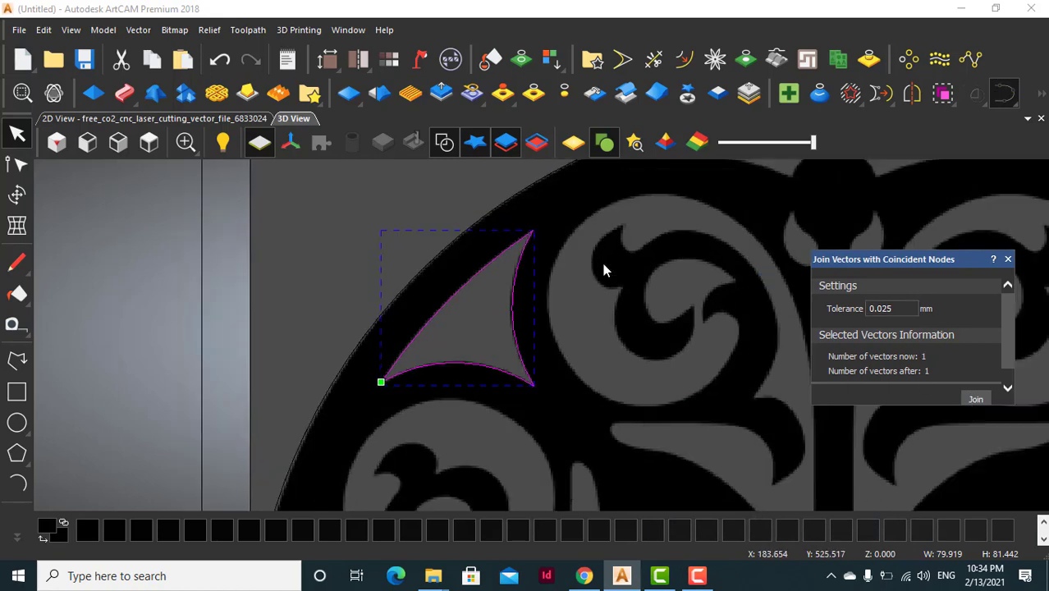
pyautogui.click(354, 290)
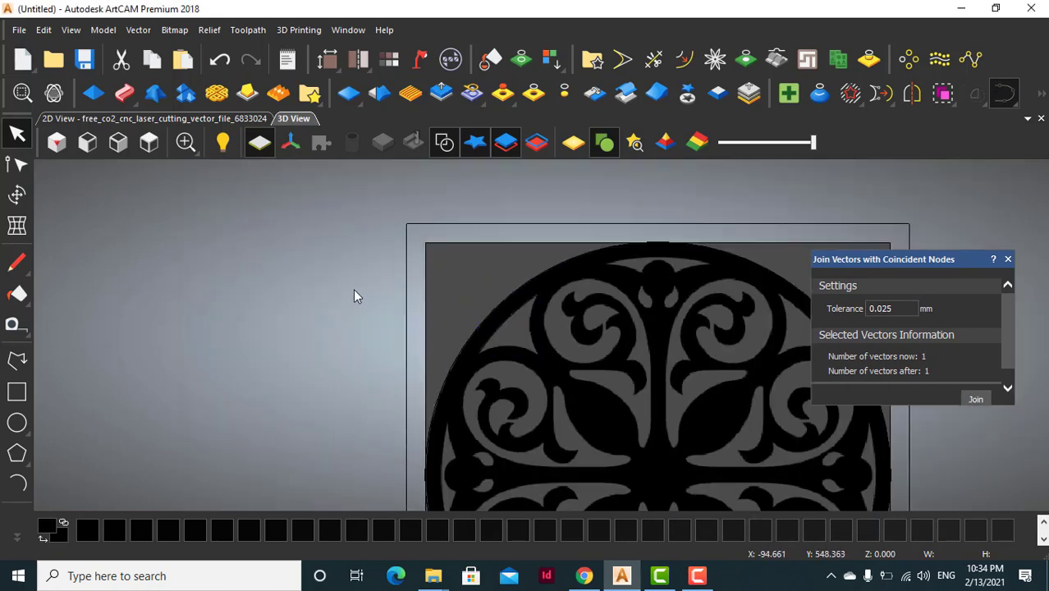
# Trace the small curl tip and lower right curve of the upper-left scroll with arcs of about 9 mm and 51 mm radius.
pyautogui.scroll(-2, 613, 356)
pyautogui.scroll(2, 600, 377)
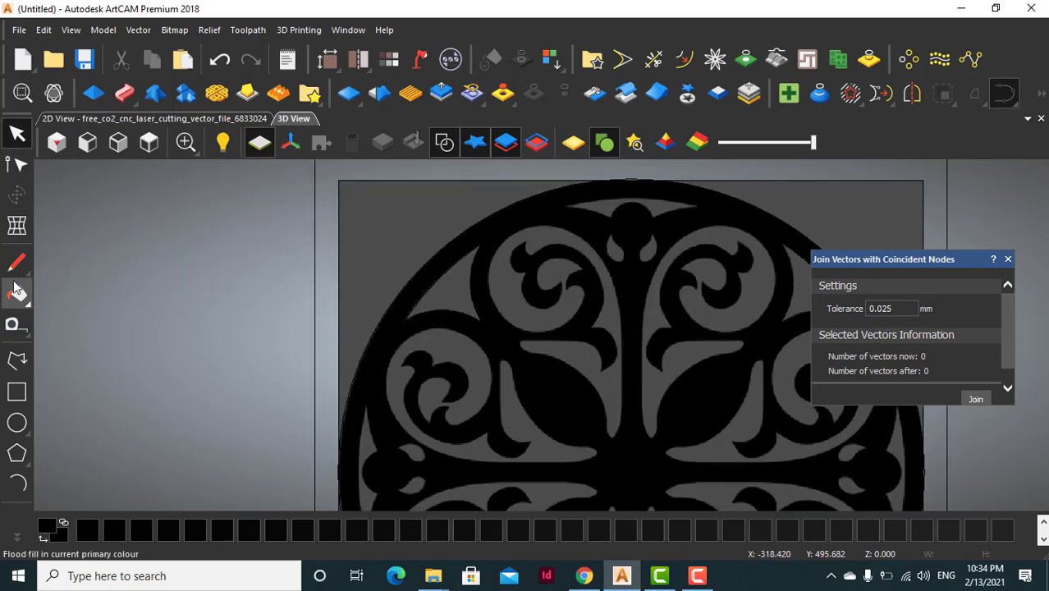
pyautogui.click(16, 484)
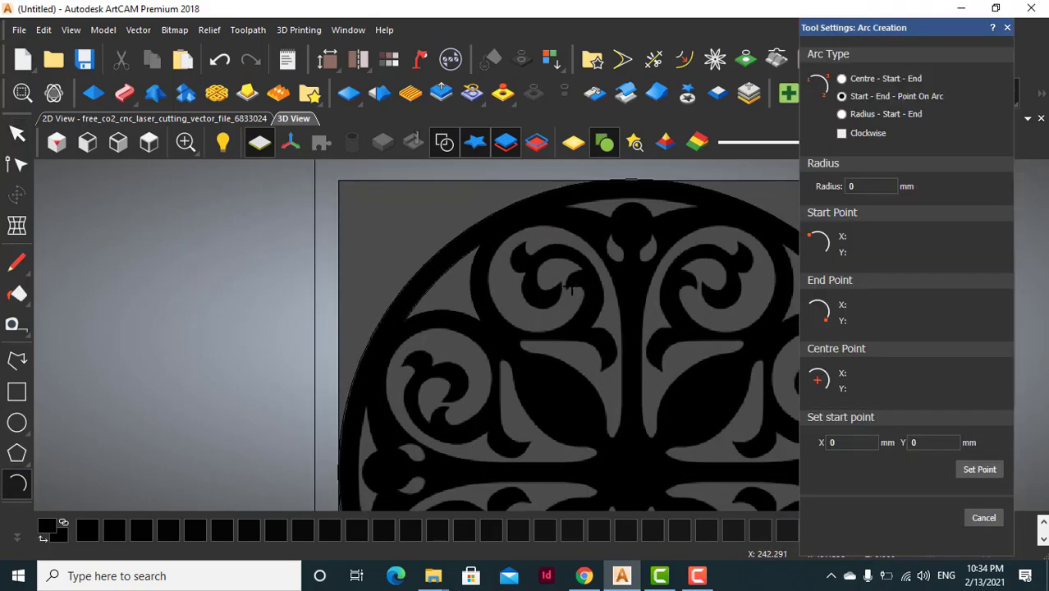
pyautogui.scroll(3, 569, 293)
pyautogui.click(546, 274)
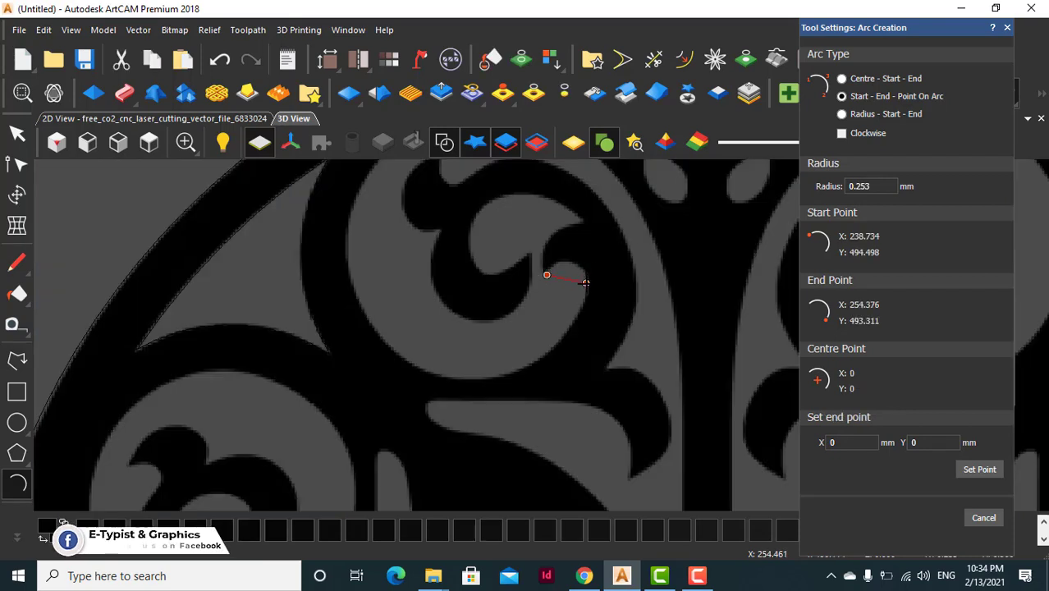
pyautogui.click(587, 288)
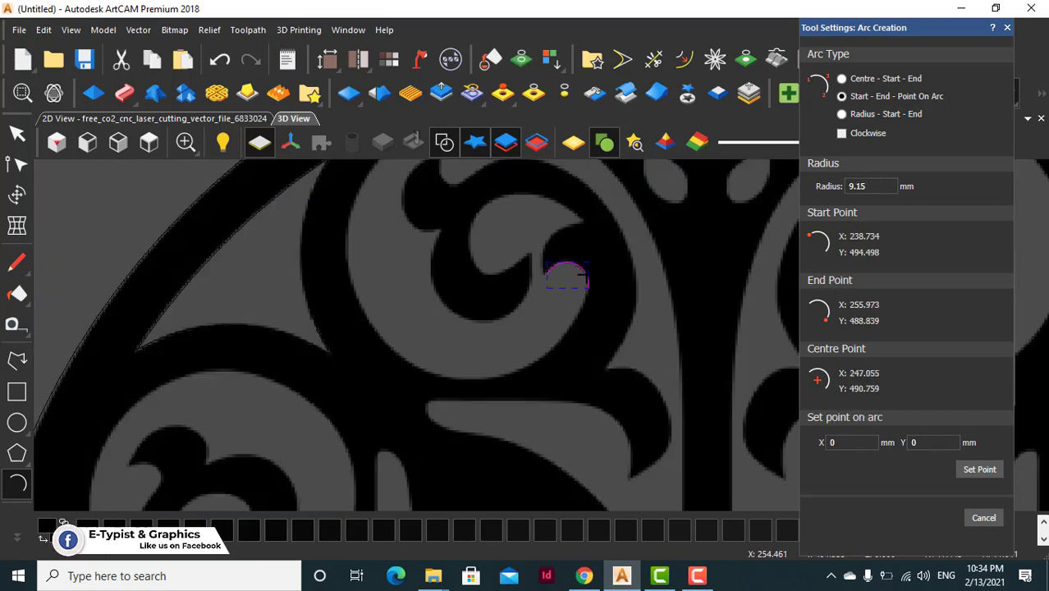
pyautogui.click(581, 280)
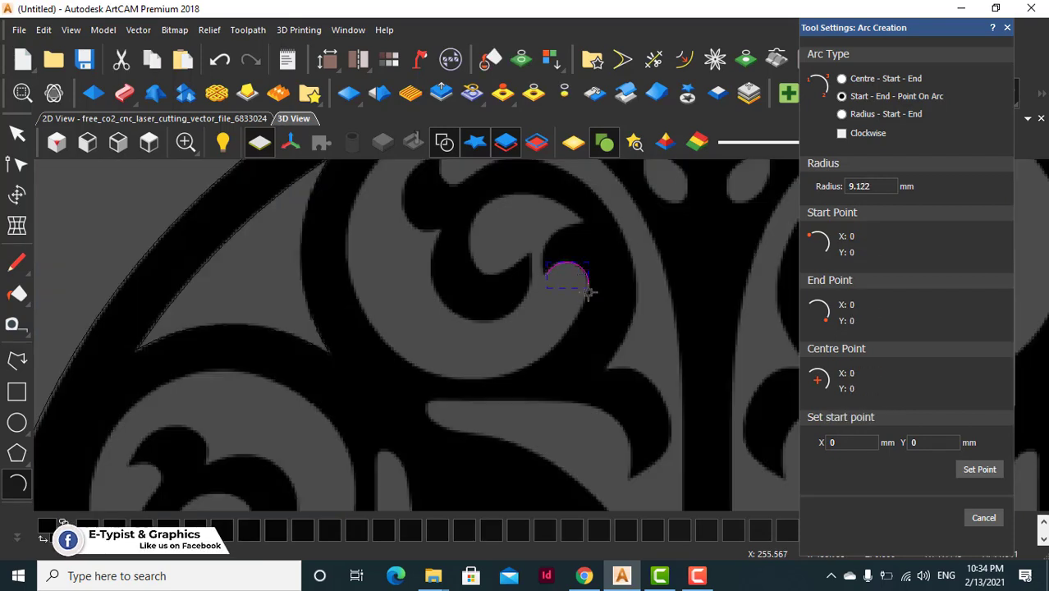
pyautogui.click(434, 374)
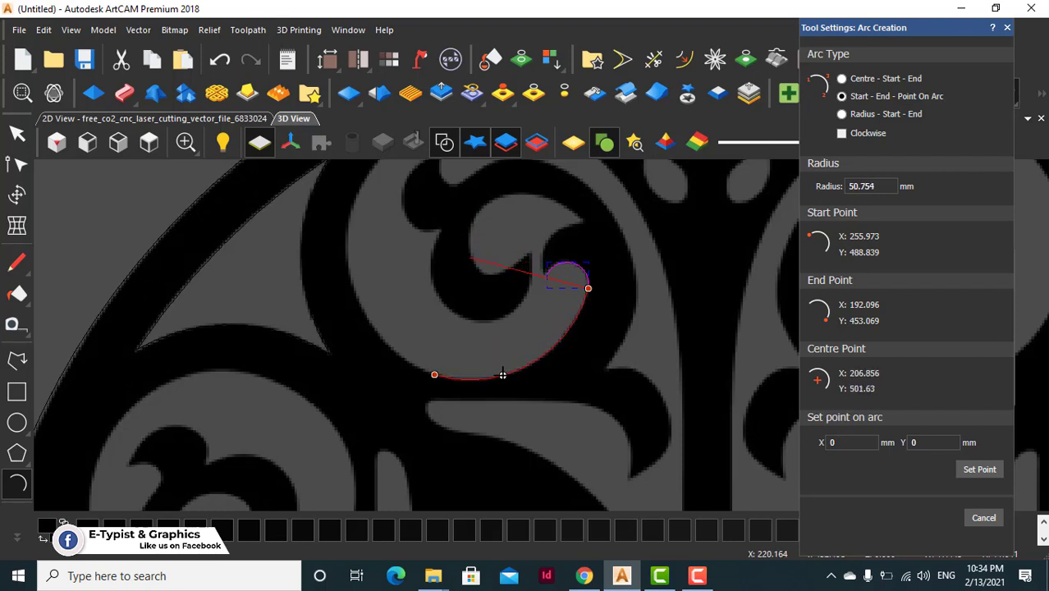
pyautogui.click(502, 375)
# Continue the scroll outline along its left side and over its top with arcs of about 55 mm and 56 mm radius.
pyautogui.click(435, 376)
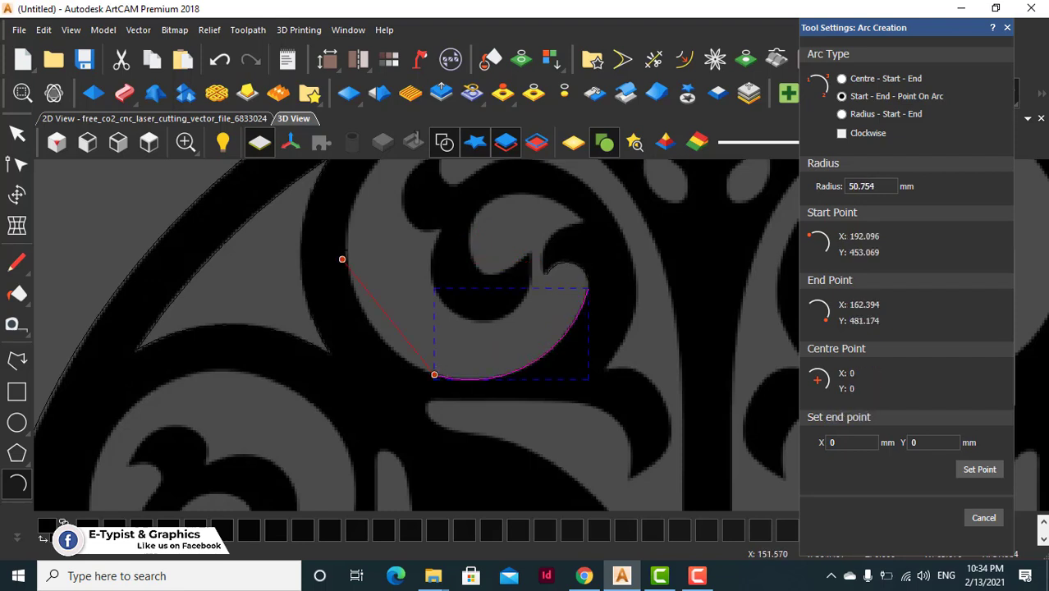
pyautogui.click(353, 213)
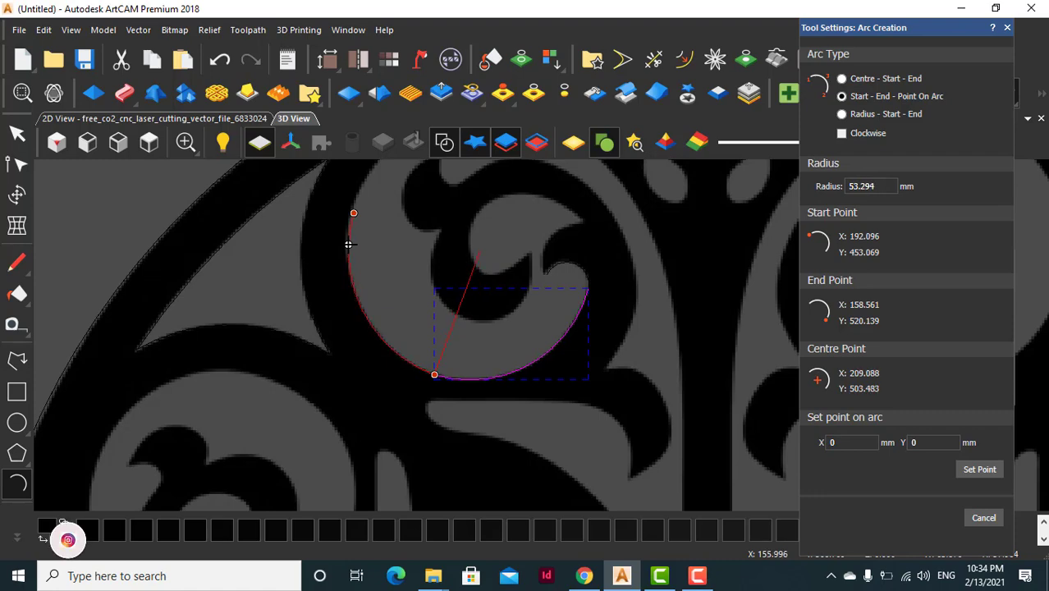
pyautogui.click(353, 245)
pyautogui.scroll(-2, 402, 236)
pyautogui.scroll(2, 402, 235)
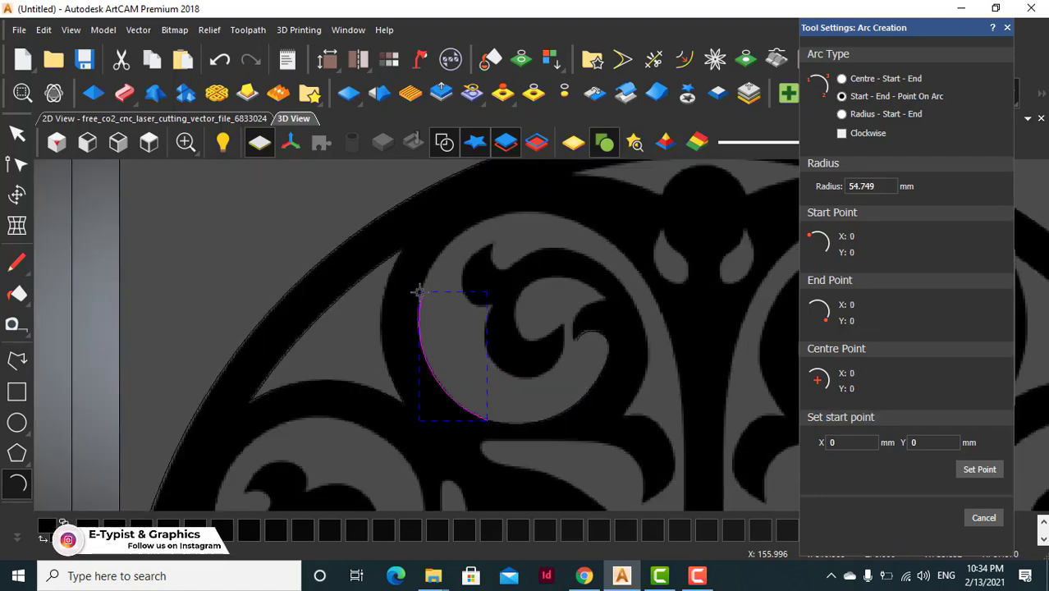
pyautogui.click(422, 292)
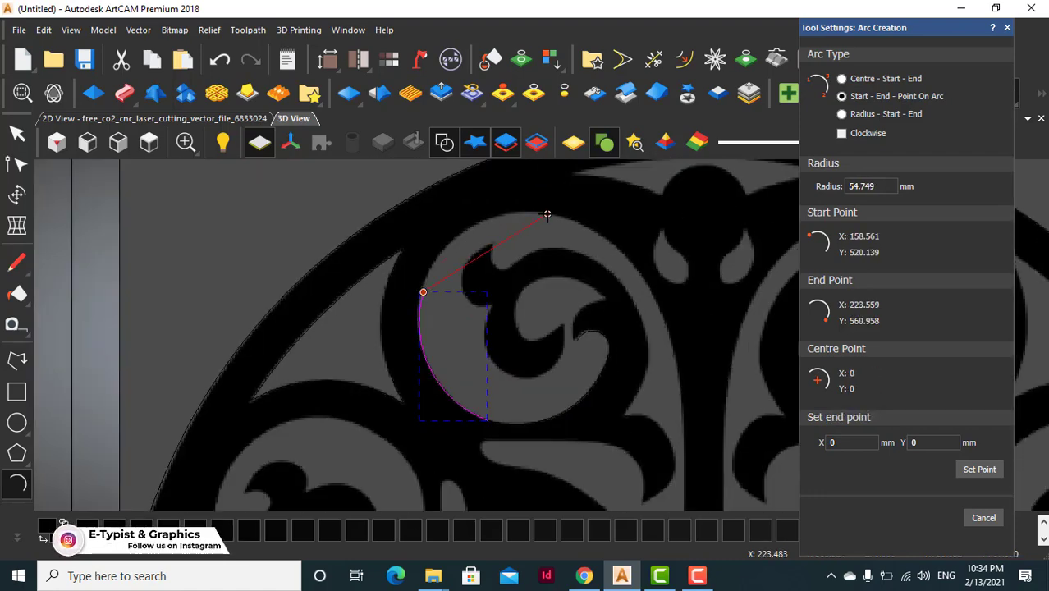
pyautogui.click(546, 214)
pyautogui.click(494, 217)
# Trace the scroll's upper right outer edge down toward the central stem with an arc of about 82 mm radius.
pyautogui.scroll(1, 517, 223)
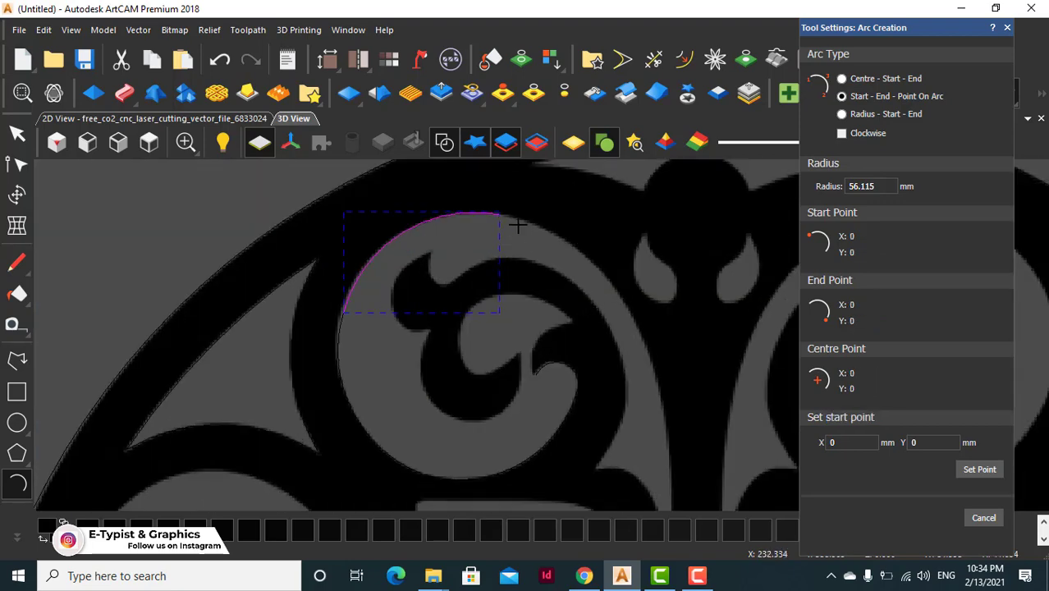
pyautogui.click(517, 233)
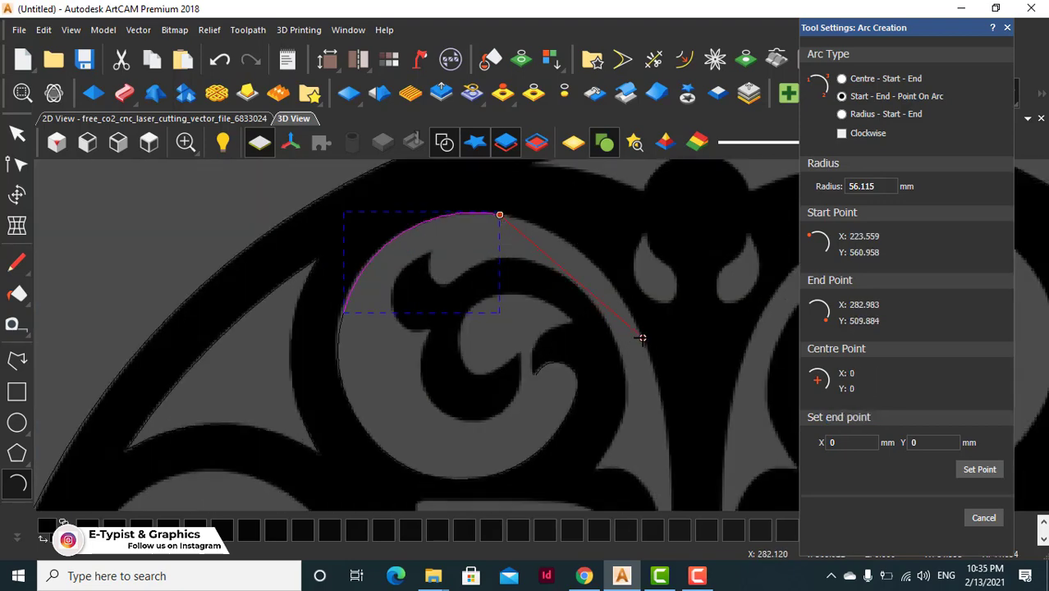
pyautogui.click(641, 338)
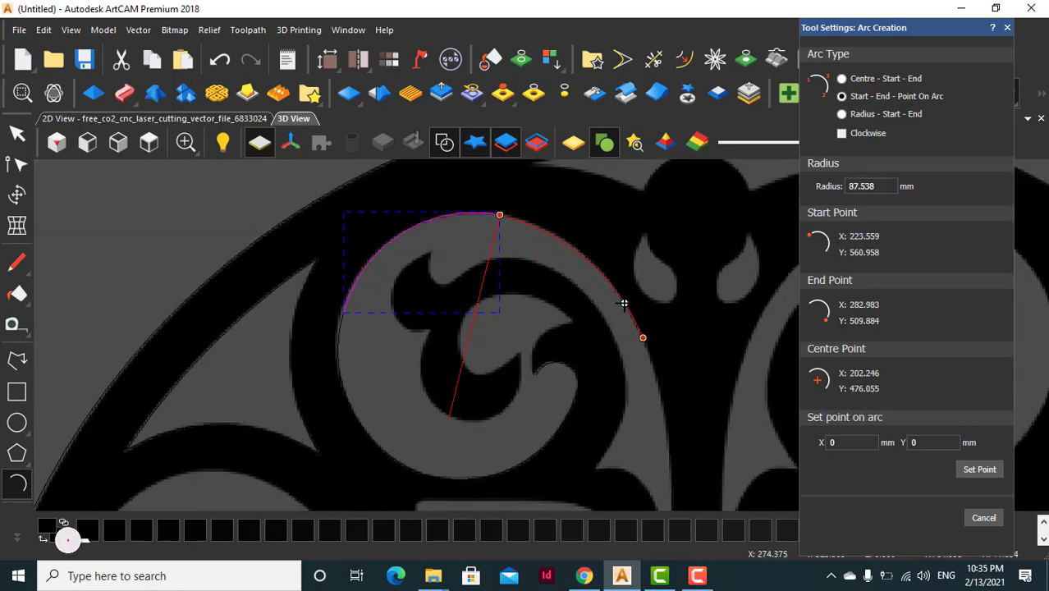
pyautogui.click(624, 302)
# Extend the scroll outline downward beside the central stem with an arc of about 146 mm radius.
pyautogui.scroll(-2, 580, 439)
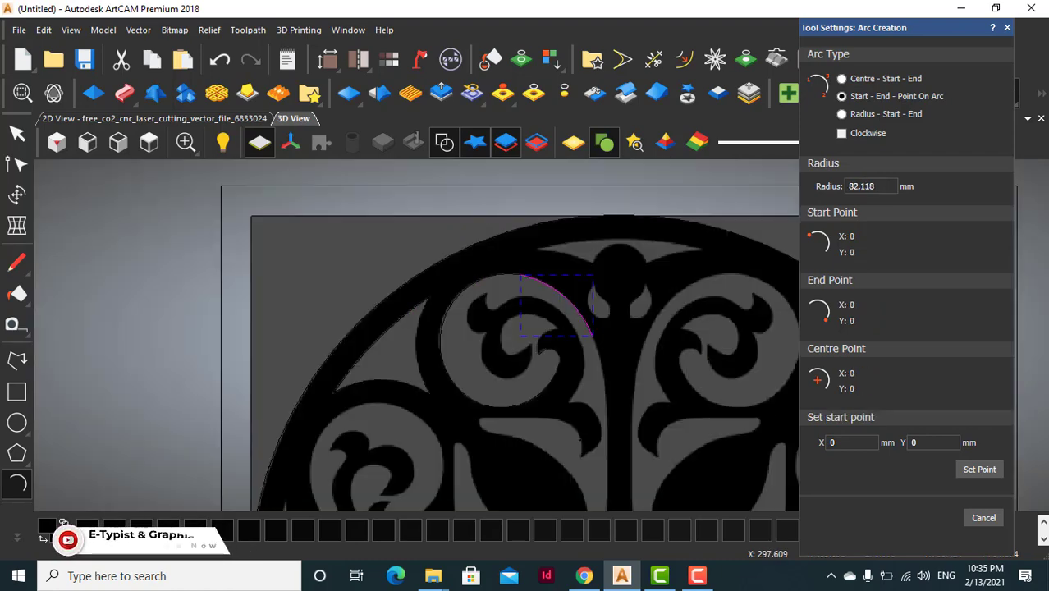
pyautogui.scroll(1, 588, 440)
pyautogui.scroll(-1, 607, 426)
pyautogui.scroll(2, 625, 459)
pyautogui.scroll(-3, 623, 466)
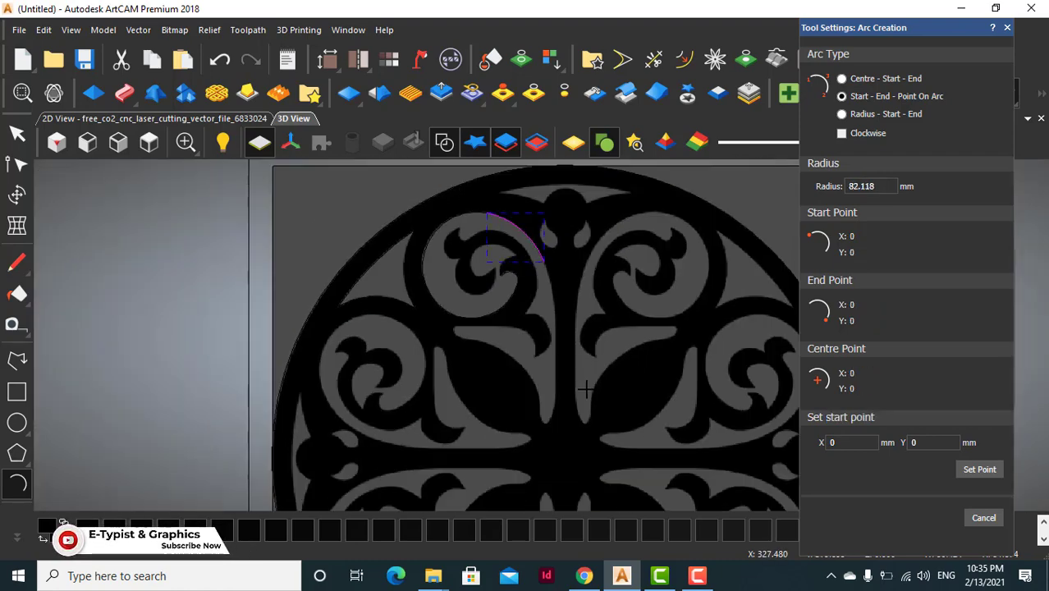
pyautogui.click(545, 265)
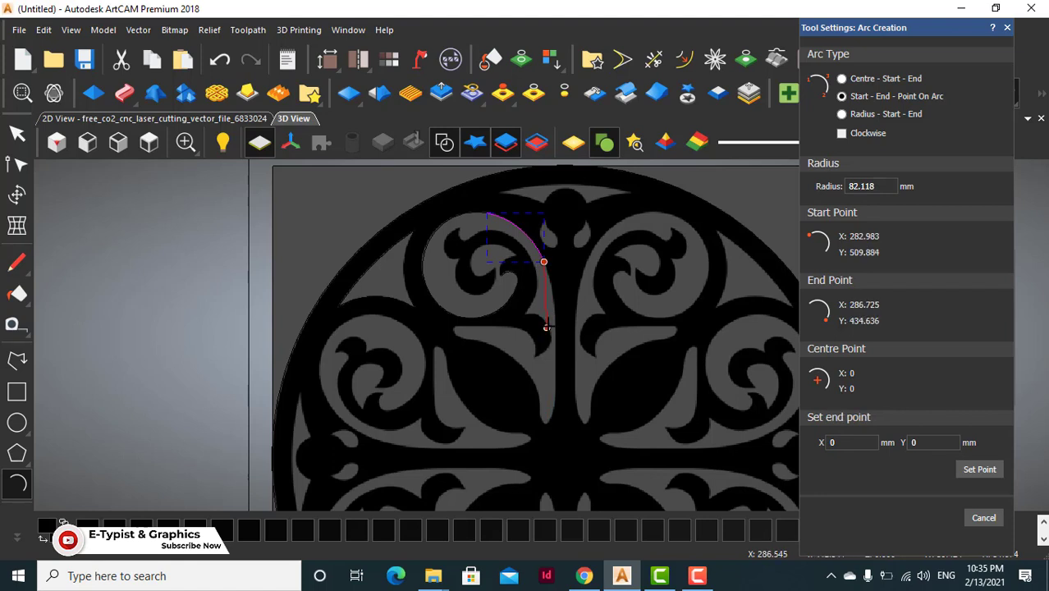
pyautogui.scroll(2, 554, 321)
pyautogui.click(554, 320)
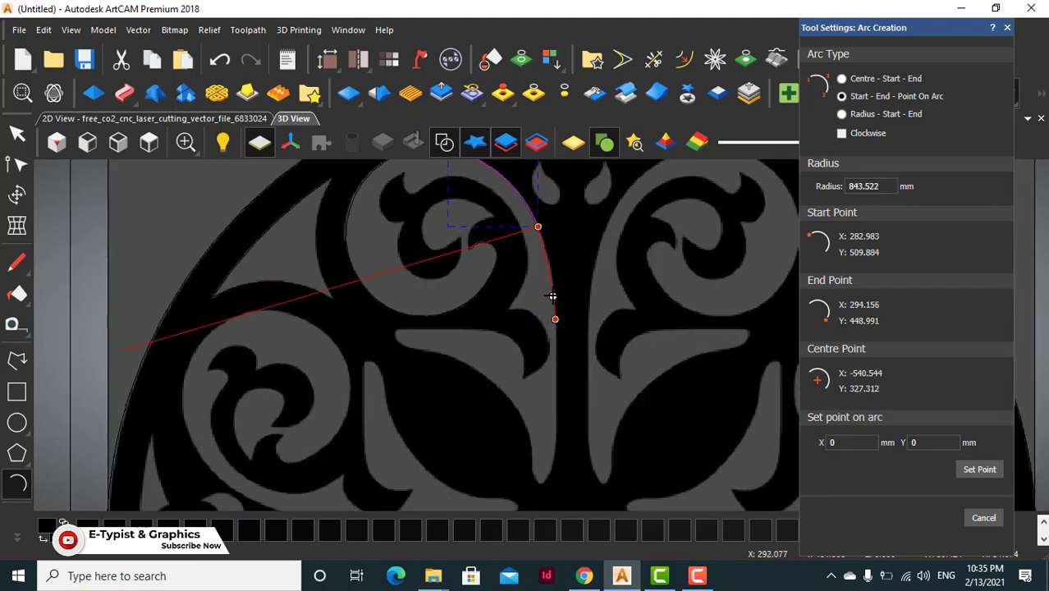
pyautogui.click(552, 287)
pyautogui.scroll(-2, 552, 288)
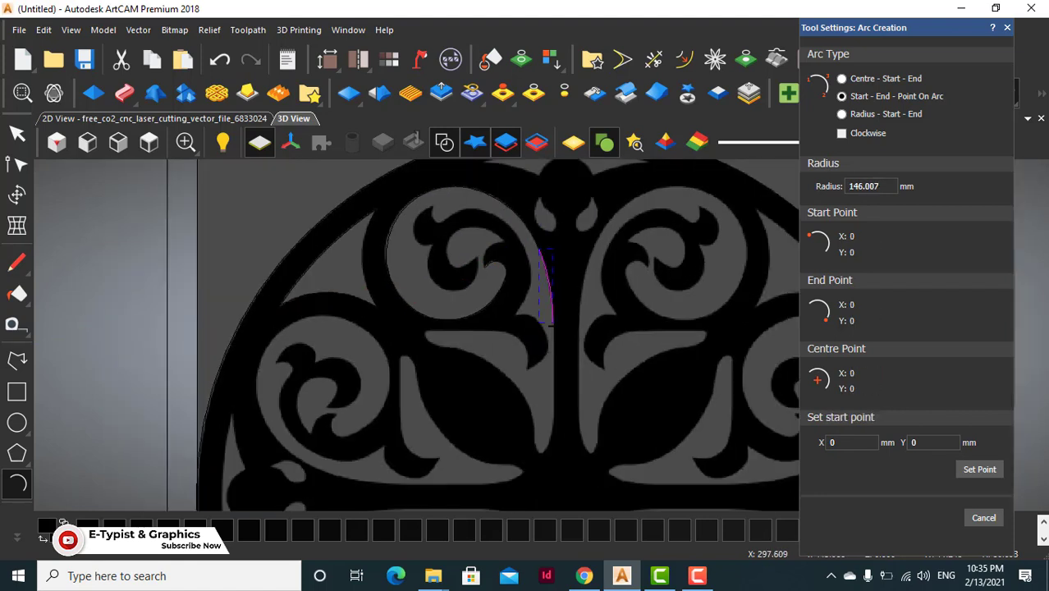
pyautogui.click(552, 323)
pyautogui.click(554, 415)
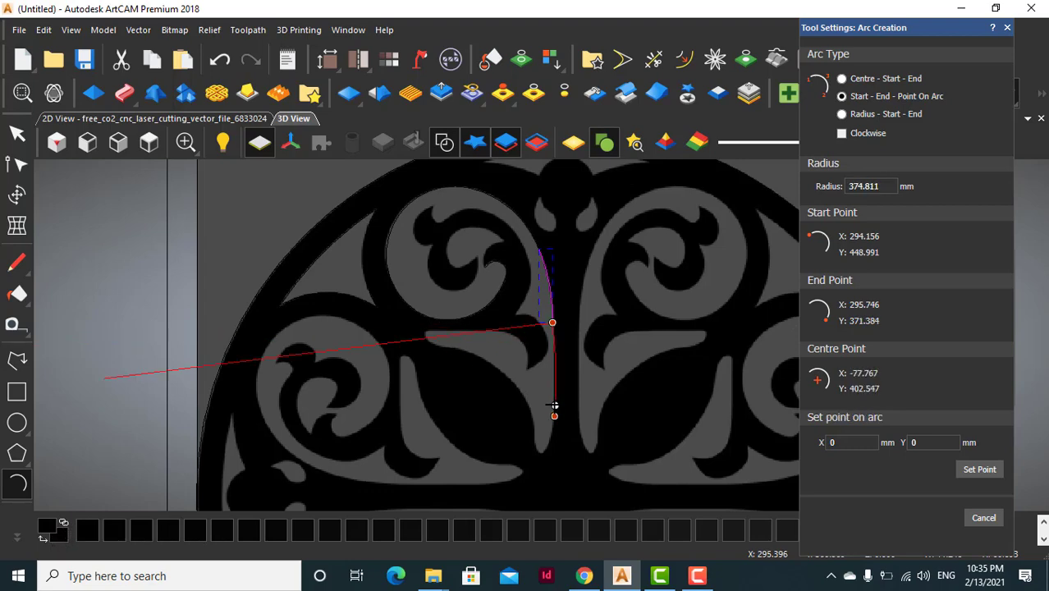
pyautogui.click(553, 403)
pyautogui.scroll(-2, 554, 403)
pyautogui.scroll(3, 546, 234)
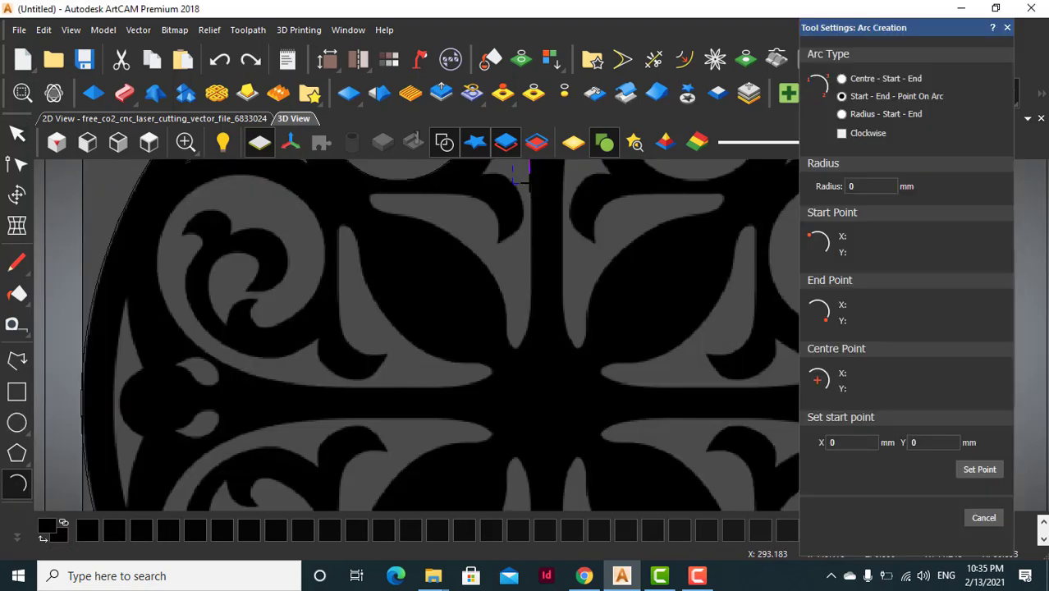
pyautogui.click(521, 174)
pyautogui.click(515, 344)
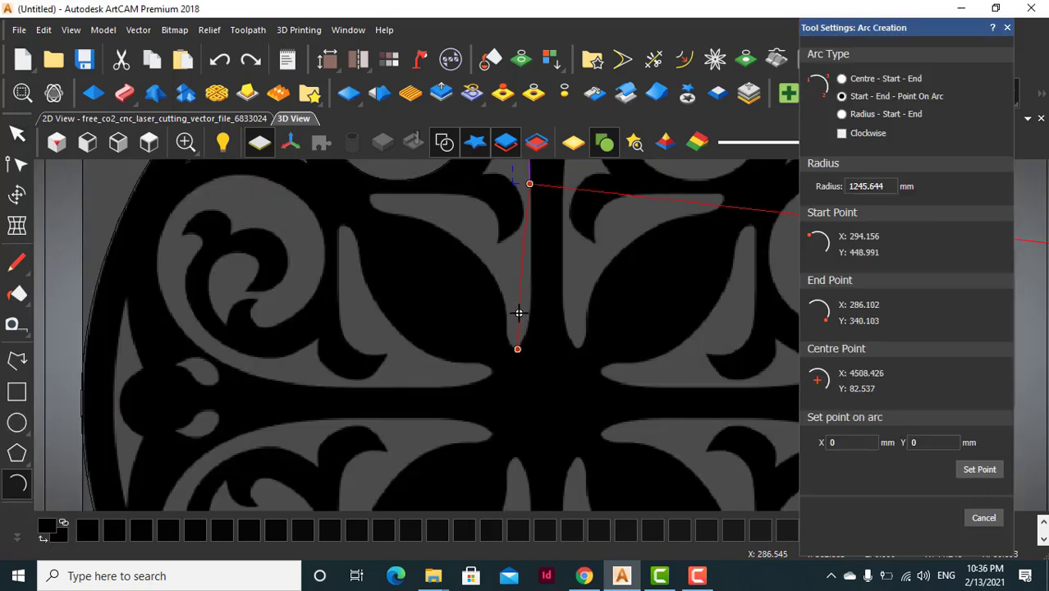
pyautogui.click(525, 289)
# Trace the nearly straight edge beside the central stem down to just above the pointed lower tip.
pyautogui.click(530, 184)
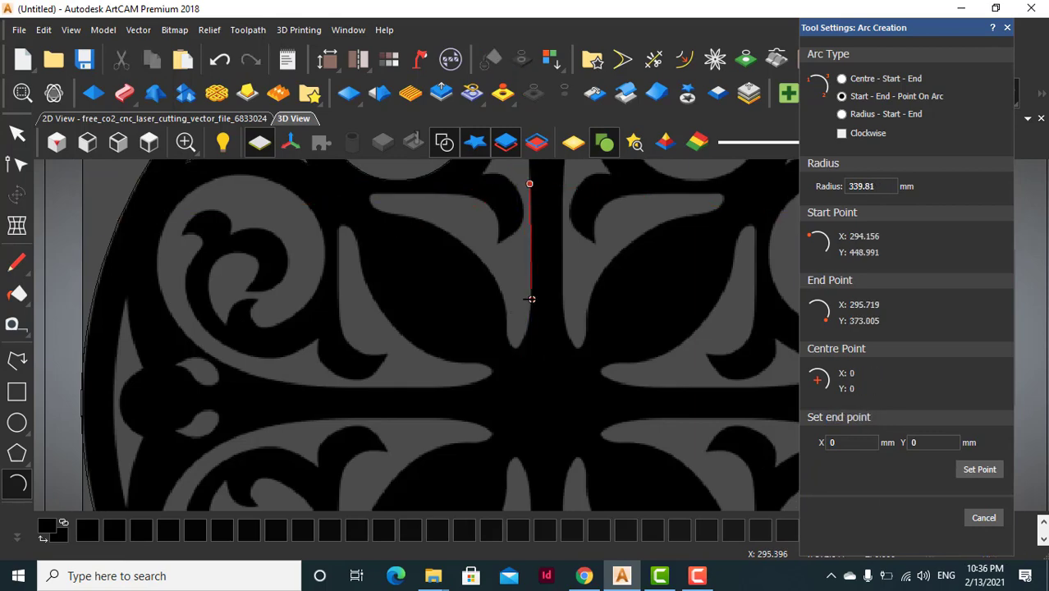
pyautogui.click(531, 297)
pyautogui.click(532, 249)
# Trace both sides of the outline's pointed lower tip with arcs, using about 49 mm radius on the stem side.
pyautogui.click(531, 297)
pyautogui.scroll(3, 513, 349)
pyautogui.click(545, 291)
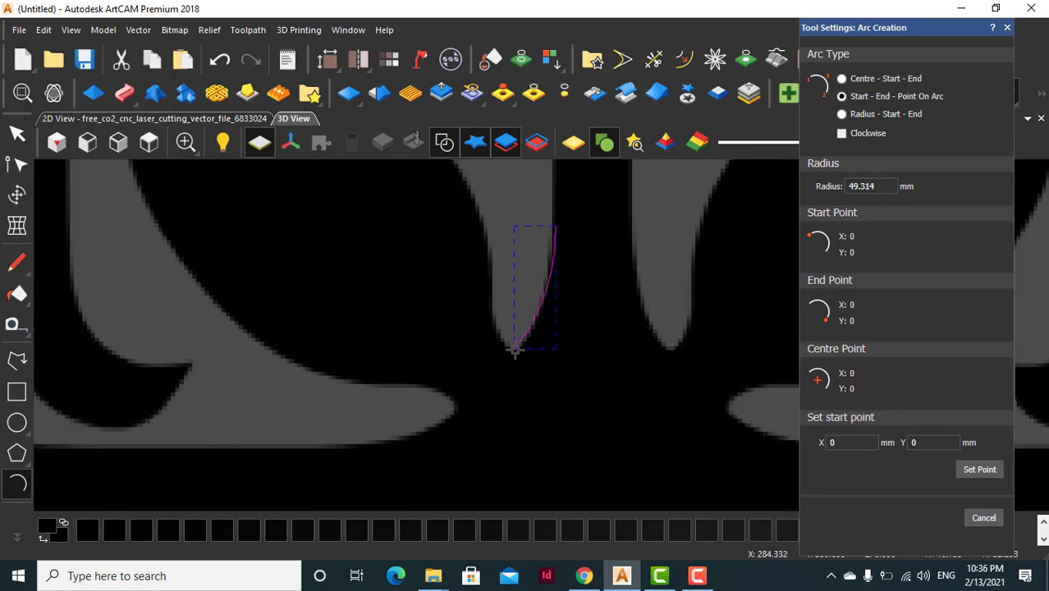
pyautogui.click(515, 350)
pyautogui.click(492, 283)
pyautogui.click(495, 316)
# Trace the edge above the large black leaf from the lower tip toward the upper left with an arc of about 78 mm radius.
pyautogui.scroll(-2, 538, 329)
pyautogui.click(530, 319)
pyautogui.scroll(1, 458, 259)
pyautogui.click(492, 251)
pyautogui.click(570, 297)
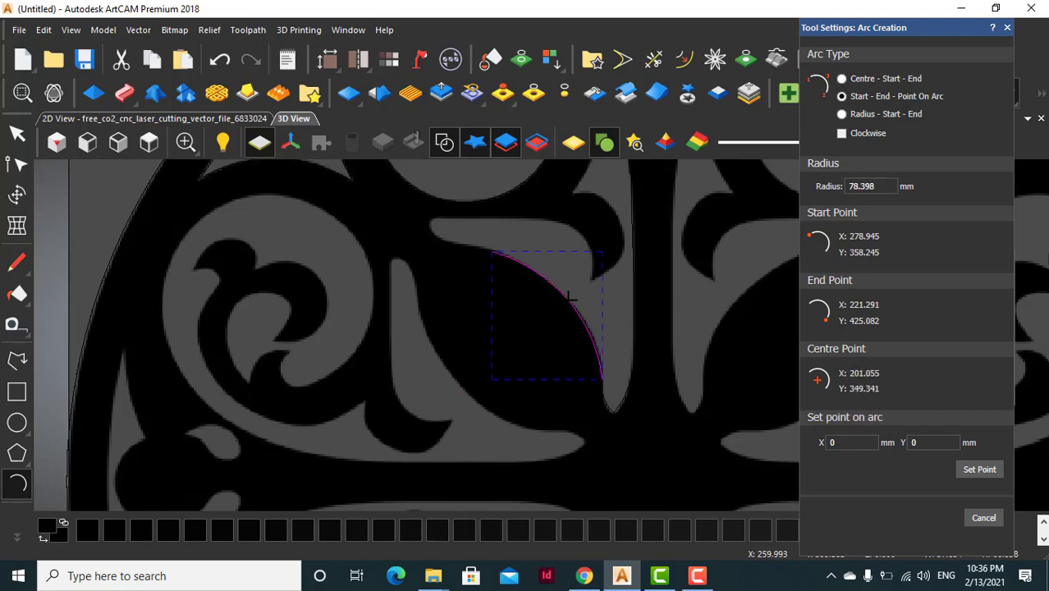
# Trace the lower edge of the lobe above the black leaf toward its blunt end with a shallow arc.
pyautogui.scroll(1, 458, 245)
pyautogui.click(526, 259)
pyautogui.click(452, 244)
pyautogui.click(494, 249)
pyautogui.click(452, 246)
pyautogui.click(405, 199)
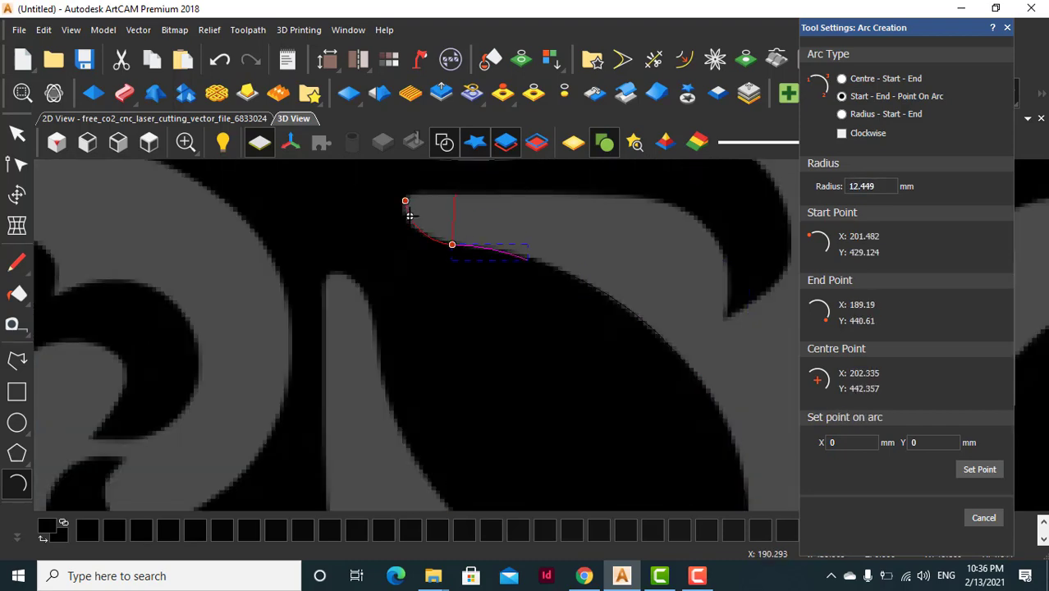
pyautogui.click(415, 229)
pyautogui.scroll(1, 410, 217)
pyautogui.click(320, 261)
pyautogui.click(316, 246)
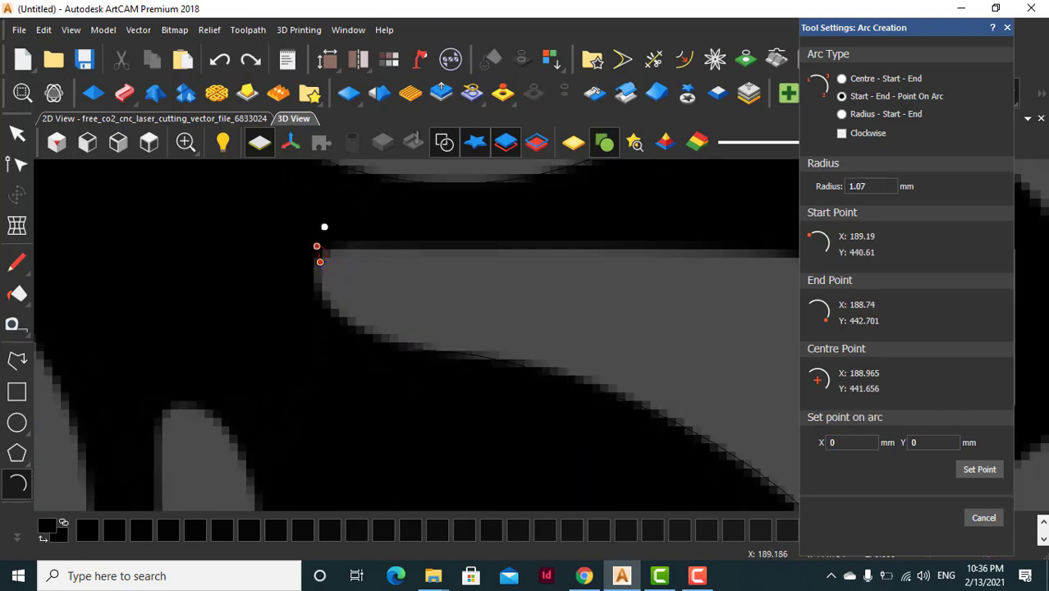
pyautogui.press('Escape')
pyautogui.click(528, 368)
# Round the lobe's blunt left end with one long arc and one small arc up to its upper edge.
pyautogui.click(17, 483)
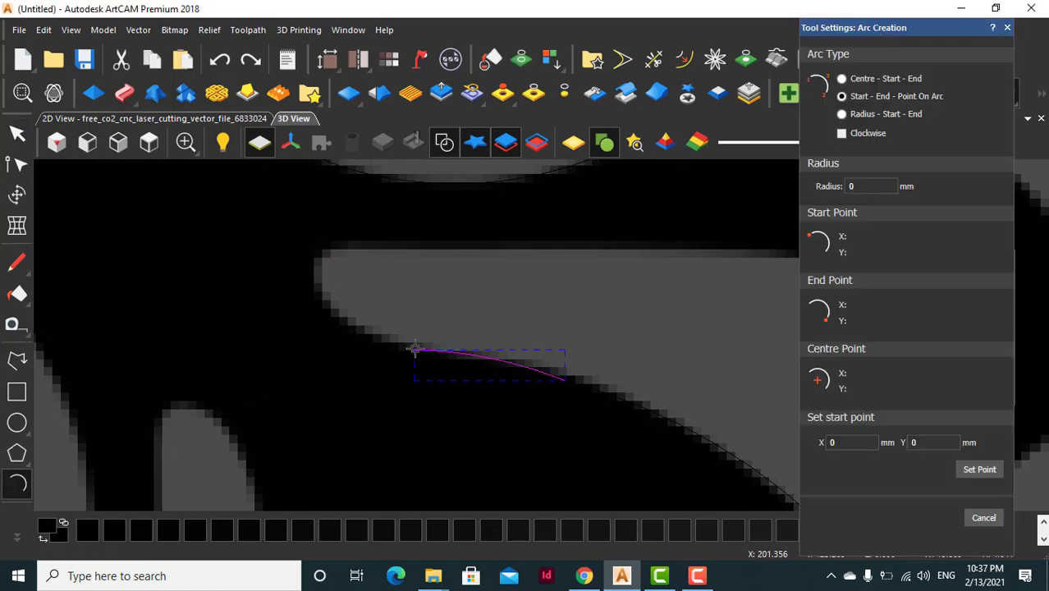
pyautogui.click(413, 350)
pyautogui.click(316, 261)
pyautogui.click(339, 307)
pyautogui.click(316, 261)
pyautogui.click(324, 250)
pyautogui.press('Escape')
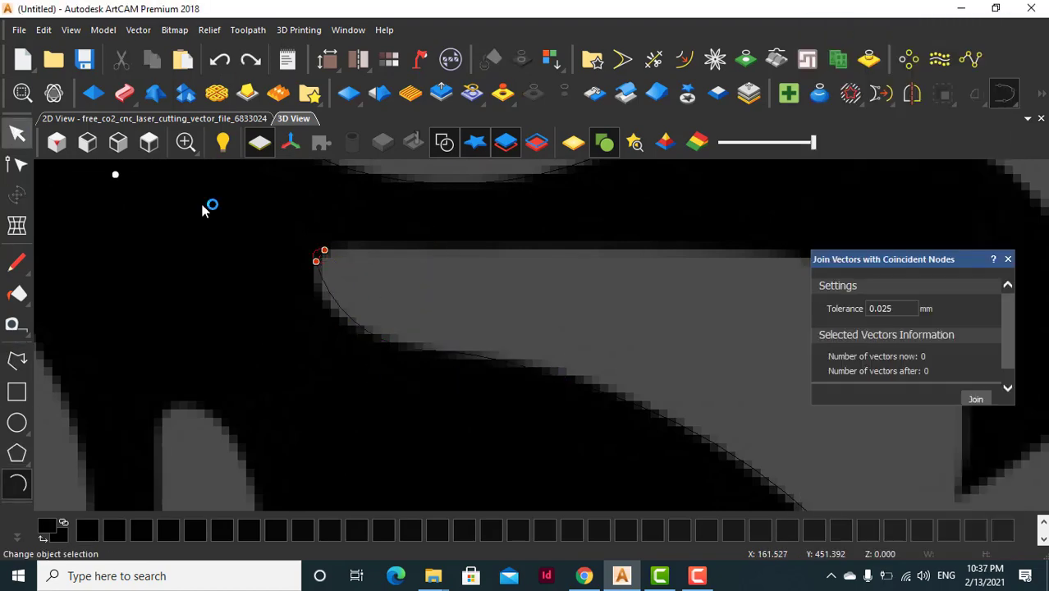
# Trace the lobe's straight upper edge with a polyline segment about 64.5 mm long.
pyautogui.click(8, 360)
pyautogui.click(327, 249)
pyautogui.scroll(-2, 328, 249)
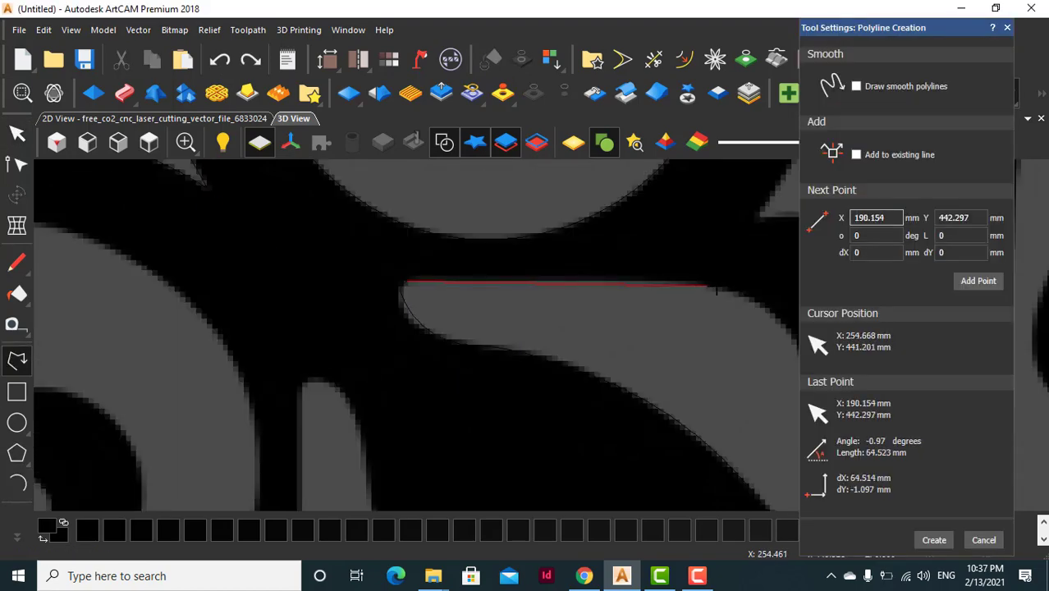
pyautogui.click(717, 285)
pyautogui.press('Escape')
# Trace the inner edge of the black hook from the lobe's upper edge down to the hook's tip with two arcs.
pyautogui.click(18, 483)
pyautogui.scroll(-3, 631, 311)
pyautogui.click(631, 310)
pyautogui.scroll(2, 691, 368)
pyautogui.click(659, 341)
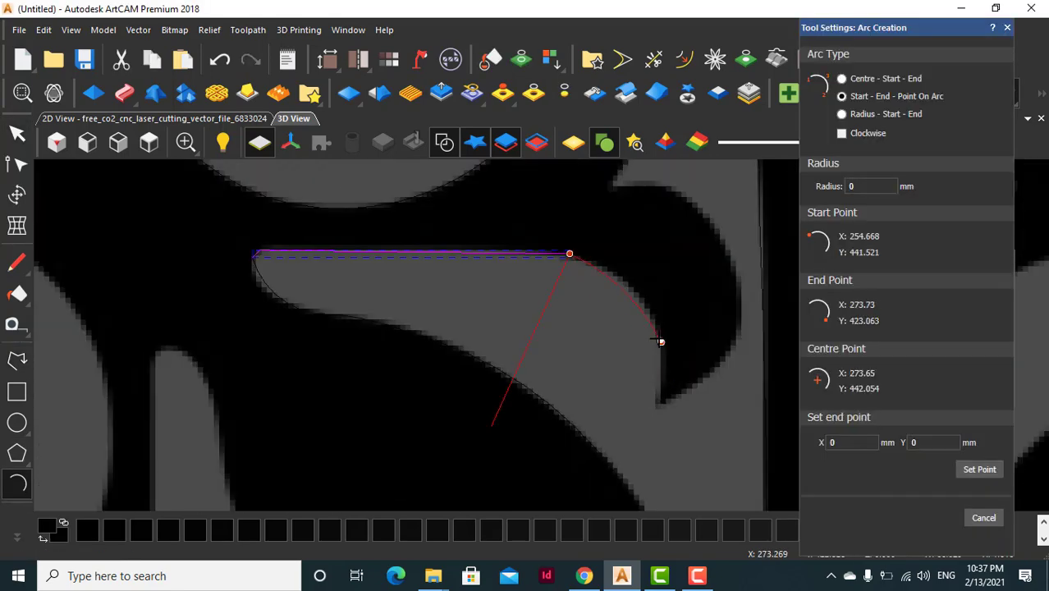
pyautogui.click(654, 326)
pyautogui.click(660, 341)
pyautogui.click(656, 405)
pyautogui.click(660, 392)
# Trace the outer edge of the black hook from its tip back up with arcs of about 25 mm and 24 mm radius.
pyautogui.click(657, 405)
pyautogui.click(733, 256)
pyautogui.click(737, 318)
pyautogui.scroll(-2, 737, 312)
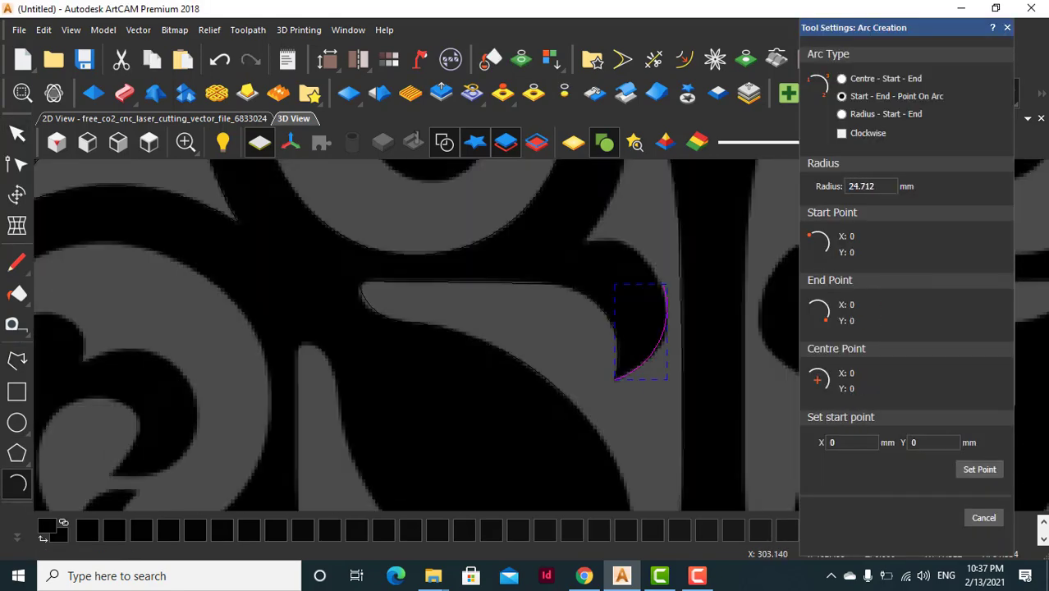
pyautogui.scroll(3, 720, 218)
pyautogui.click(563, 386)
pyautogui.click(409, 298)
pyautogui.click(483, 305)
# Trace the scroll band's inner edge from the hook up and over the spiral with two arcs, using about 48 mm radius for the upper one.
pyautogui.scroll(-5, 515, 328)
pyautogui.scroll(4, 516, 238)
pyautogui.click(499, 447)
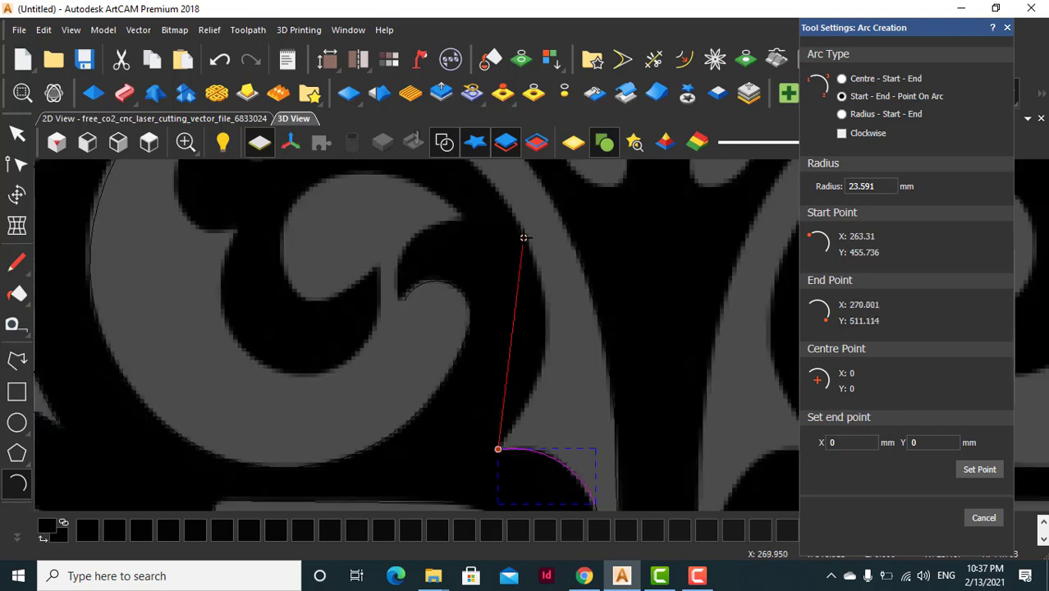
pyautogui.click(523, 242)
pyautogui.click(543, 336)
pyautogui.scroll(-4, 546, 335)
pyautogui.scroll(2, 502, 226)
pyautogui.click(552, 328)
pyautogui.click(436, 252)
pyautogui.click(476, 255)
# Trace the notch at the top of the spiral up to the barb's pointed tip with three arcs.
pyautogui.scroll(-3, 474, 255)
pyautogui.scroll(4, 428, 243)
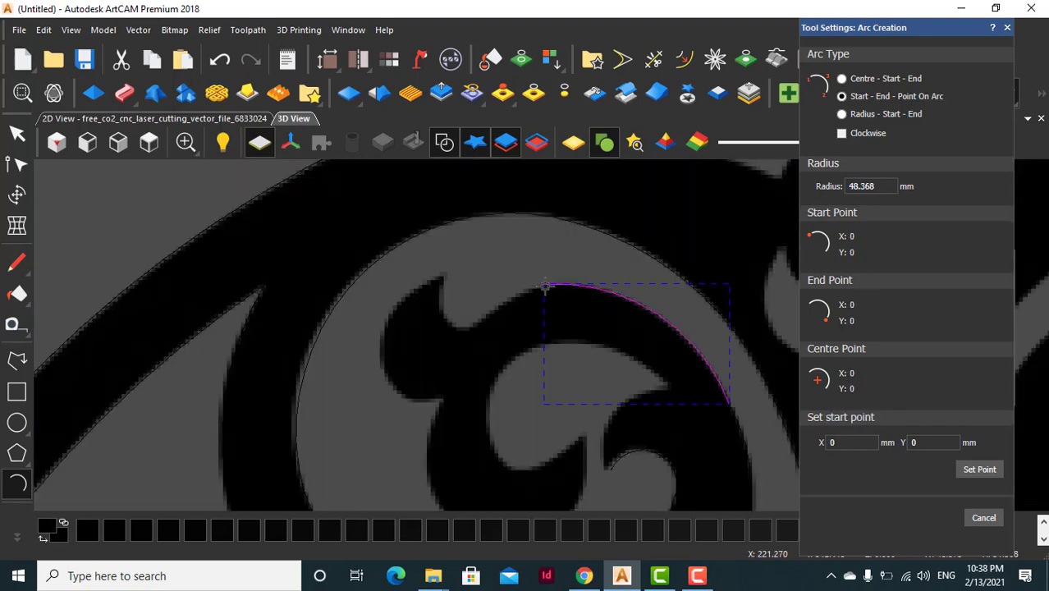
pyautogui.click(544, 285)
pyautogui.click(473, 326)
pyautogui.click(496, 306)
pyautogui.click(474, 325)
pyautogui.click(442, 297)
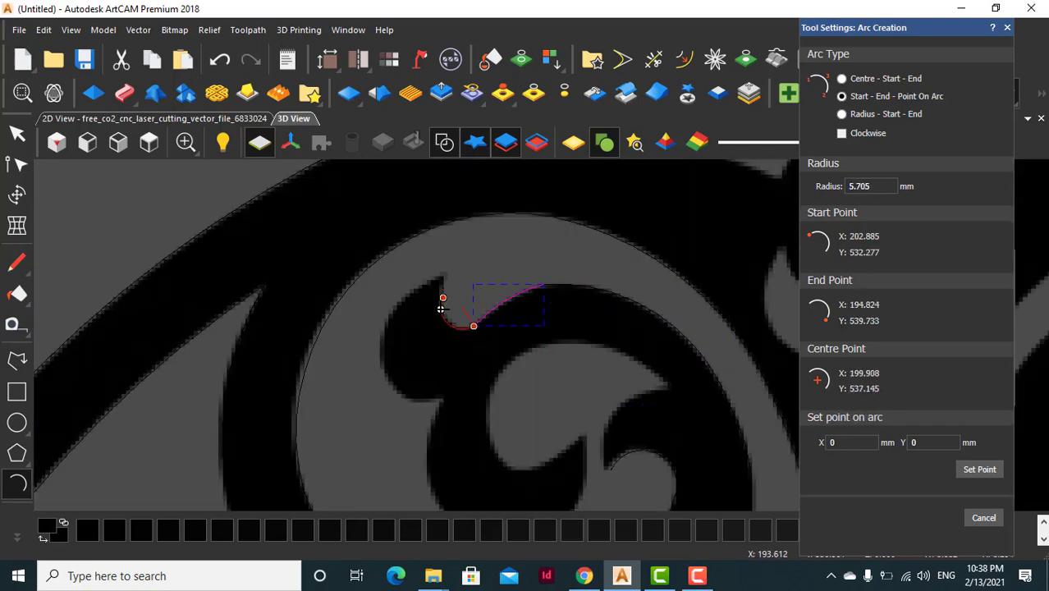
pyautogui.click(442, 310)
pyautogui.click(442, 297)
pyautogui.click(442, 273)
pyautogui.click(443, 286)
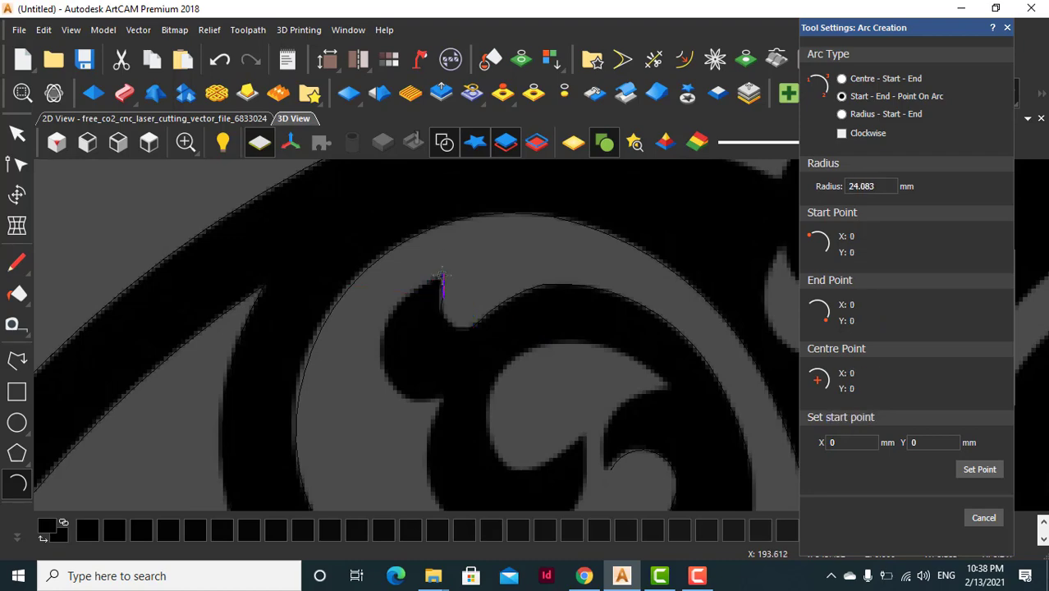
# Trace the barb's rounded back and underside with two arcs, using about 19 mm radius from the pointed tip.
pyautogui.click(442, 273)
pyautogui.click(391, 384)
pyautogui.click(379, 352)
pyautogui.scroll(3, 403, 384)
pyautogui.click(365, 381)
pyautogui.click(427, 419)
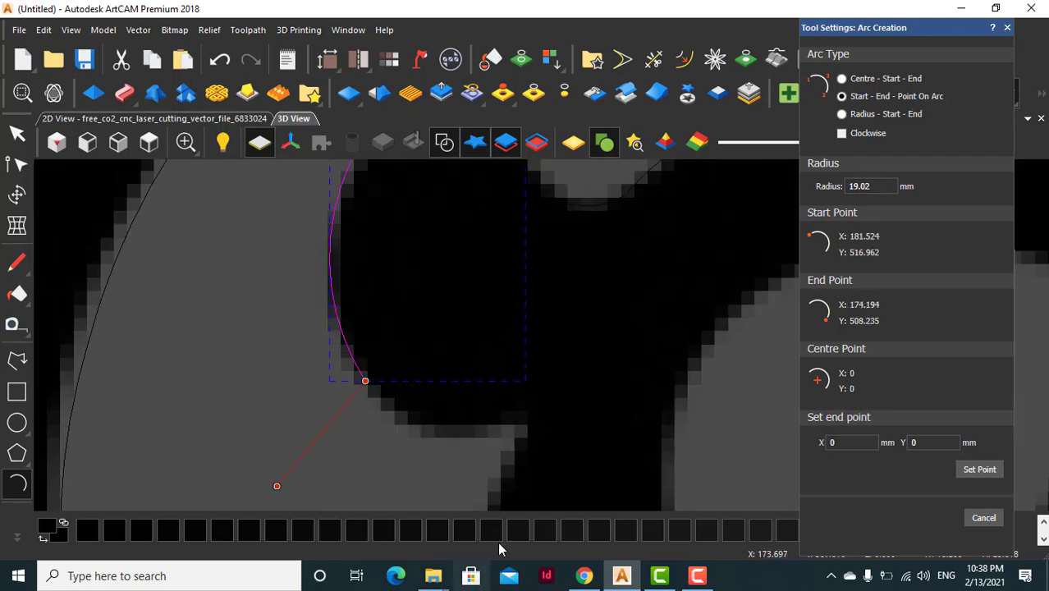
pyautogui.click(525, 426)
pyautogui.click(440, 425)
# Trace the black crescent's outer edge from the barb around its bottom with two arcs, using about 27 mm radius for the first.
pyautogui.scroll(-3, 492, 435)
pyautogui.click(530, 279)
pyautogui.click(551, 476)
pyautogui.click(526, 448)
pyautogui.scroll(-1, 546, 443)
pyautogui.scroll(1, 567, 398)
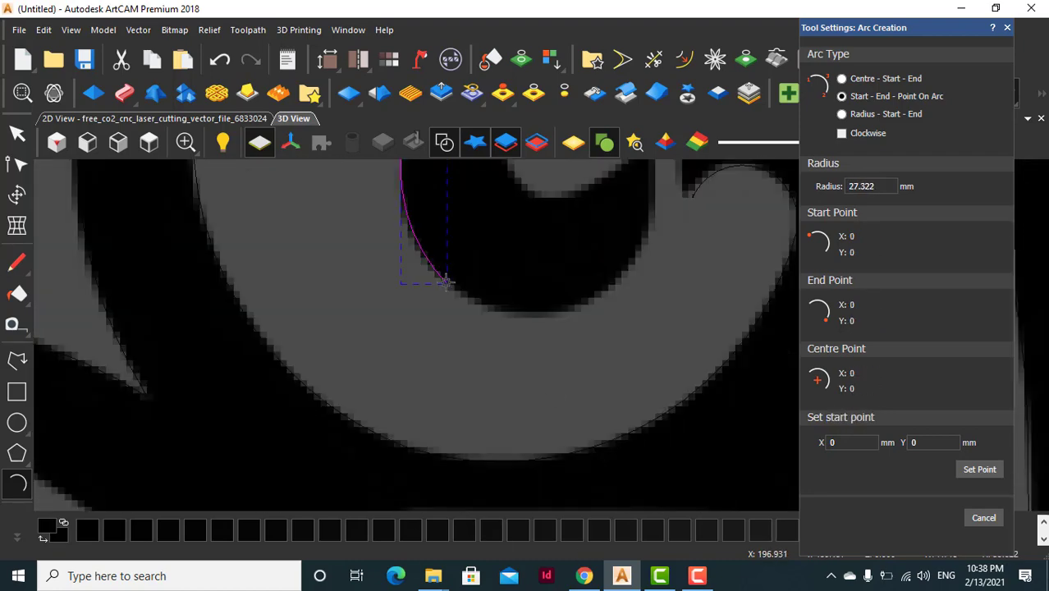
pyautogui.click(446, 283)
pyautogui.click(649, 237)
pyautogui.click(618, 279)
# Trace the crescent's short inner side up to its pointed tip with an arc of about 41 mm radius.
pyautogui.scroll(2, 620, 271)
pyautogui.click(502, 355)
pyautogui.click(509, 199)
pyautogui.click(513, 288)
pyautogui.scroll(-3, 516, 308)
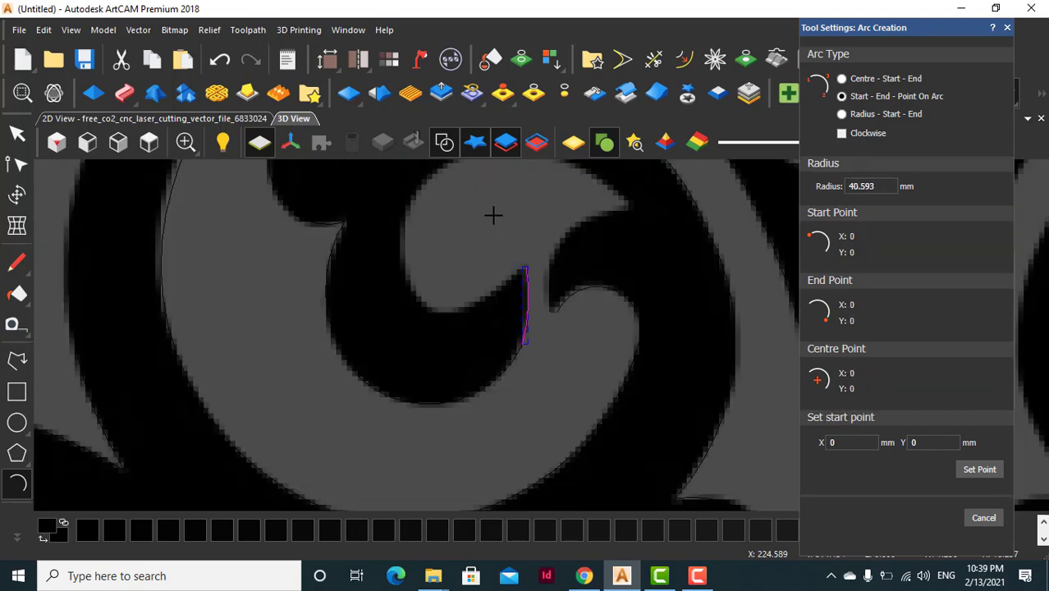
# Trace the underside and rounded back of the spiral's inner leaf with two arcs, using about 21 mm radius for the back.
pyautogui.scroll(1, 493, 226)
pyautogui.click(564, 352)
pyautogui.click(410, 339)
pyautogui.click(435, 383)
pyautogui.click(410, 339)
pyautogui.click(571, 209)
pyautogui.click(484, 218)
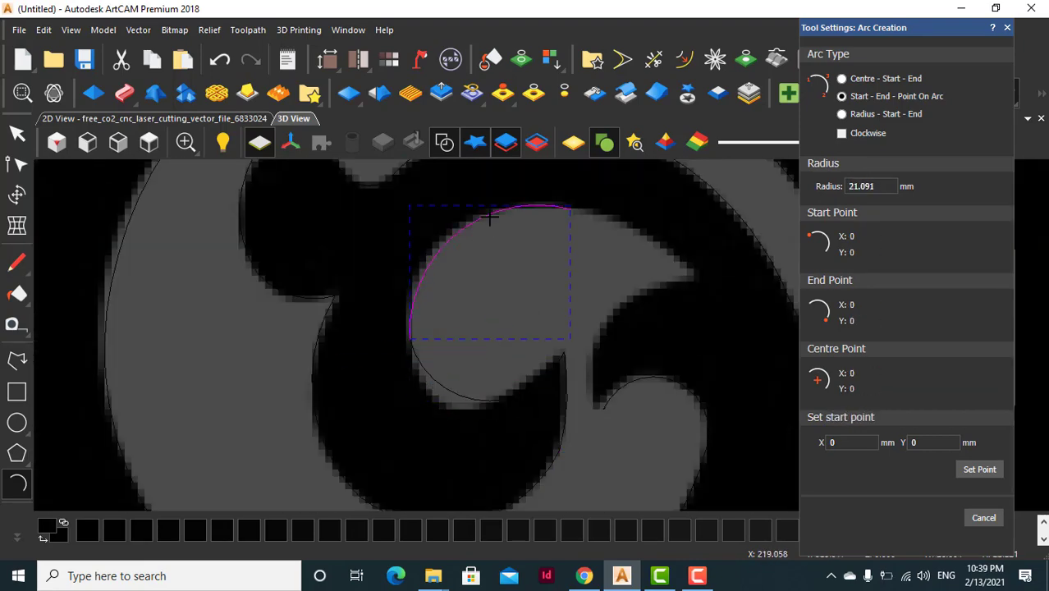
# Trace the inner leaf's upper edge to its point, and return to the small inner hook with an arc of about 18 mm radius.
pyautogui.click(571, 209)
pyautogui.click(691, 277)
pyautogui.click(647, 237)
pyautogui.click(690, 277)
pyautogui.click(591, 408)
pyautogui.click(589, 365)
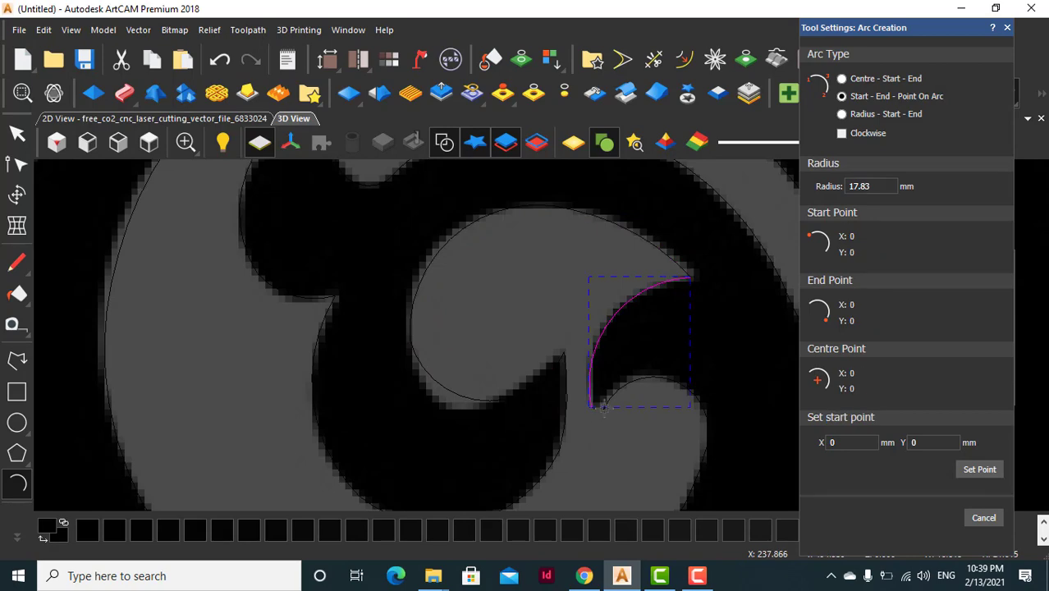
# Move the loose end node at the small inner hook onto the end of the neighbouring arc to close the gap.
pyautogui.click(16, 164)
pyautogui.click(604, 407)
pyautogui.moveTo(603, 408); pyautogui.dragTo(590, 407)
pyautogui.click(636, 470)
pyautogui.scroll(-5, 592, 426)
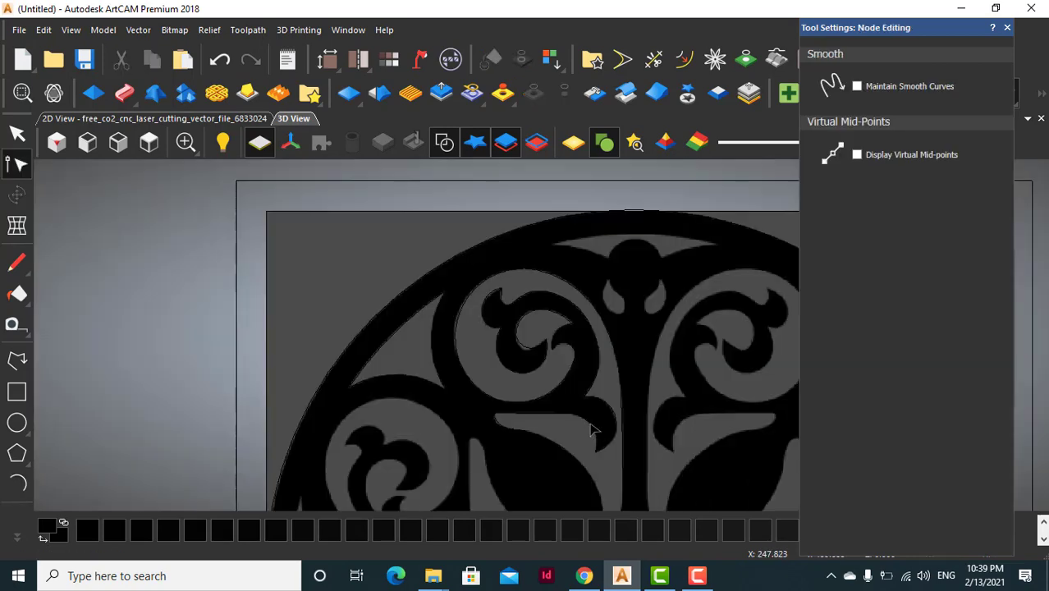
# Select the traced segments of the scroll cutout, including the short piece at the barb's tip, and join them at their coincident nodes.
pyautogui.click(594, 465)
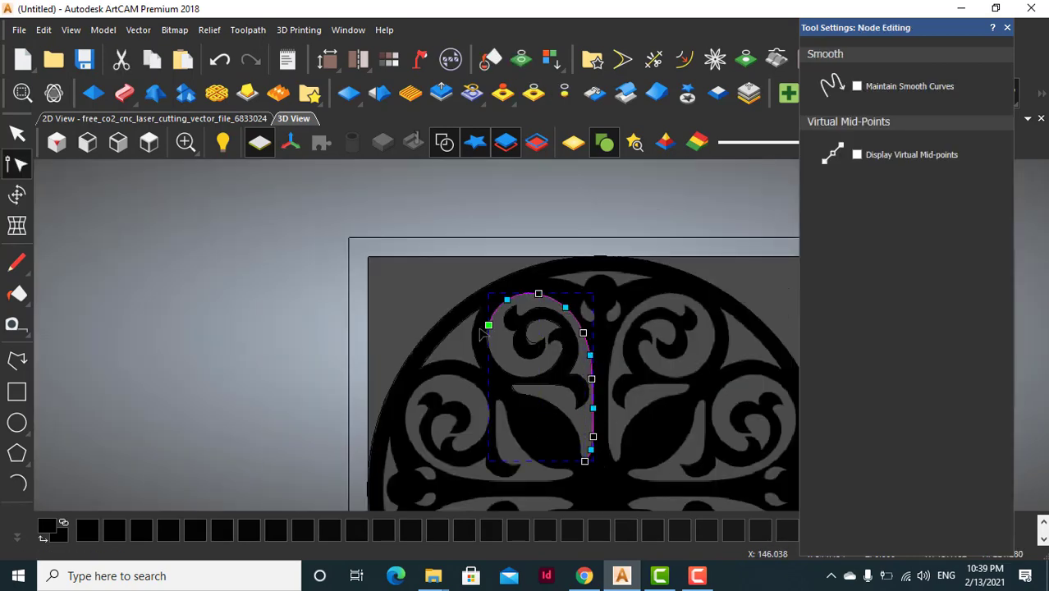
pyautogui.scroll(2, 556, 343)
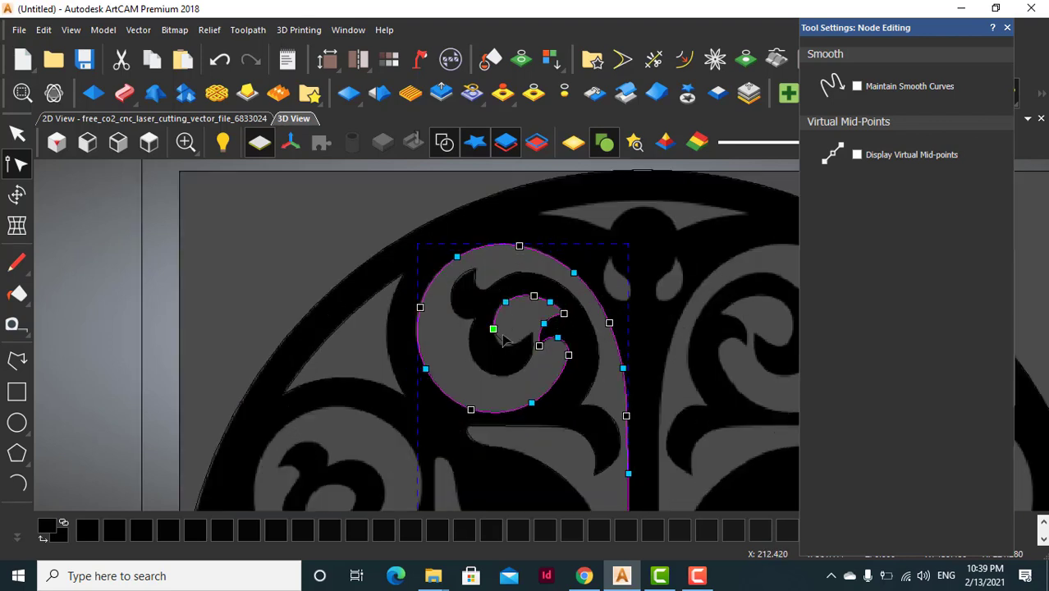
pyautogui.keyDown('shift'); pyautogui.click(525, 364); pyautogui.keyUp('shift')
pyautogui.keyDown('shift'); pyautogui.click(468, 348); pyautogui.keyUp('shift')
pyautogui.keyDown('shift'); pyautogui.click(462, 318); pyautogui.keyUp('shift')
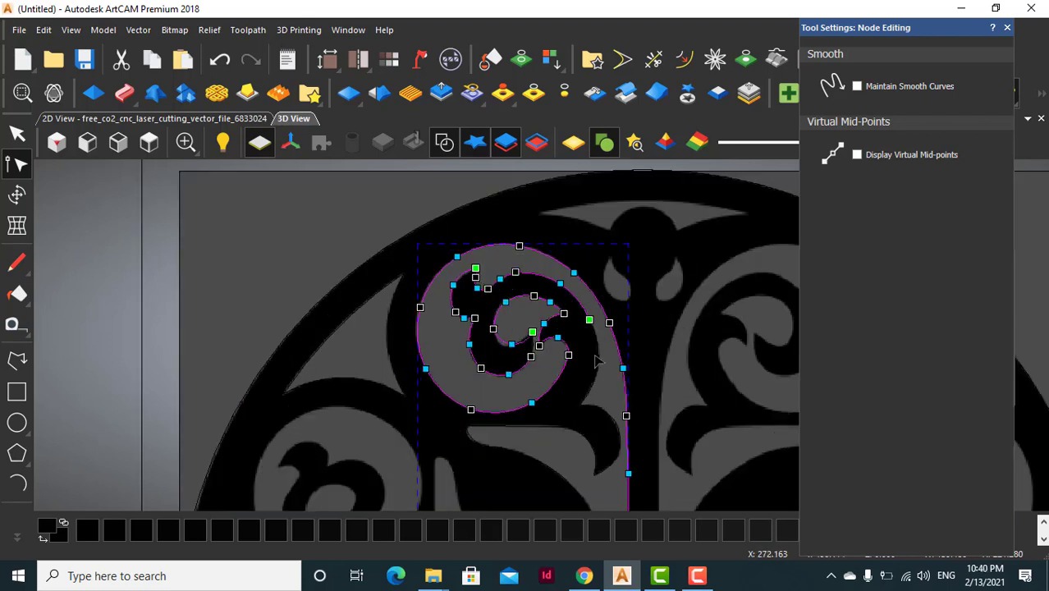
pyautogui.keyDown('shift'); pyautogui.click(526, 433); pyautogui.keyUp('shift')
pyautogui.scroll(-2, 526, 432)
pyautogui.scroll(2, 491, 355)
pyautogui.scroll(-2, 617, 403)
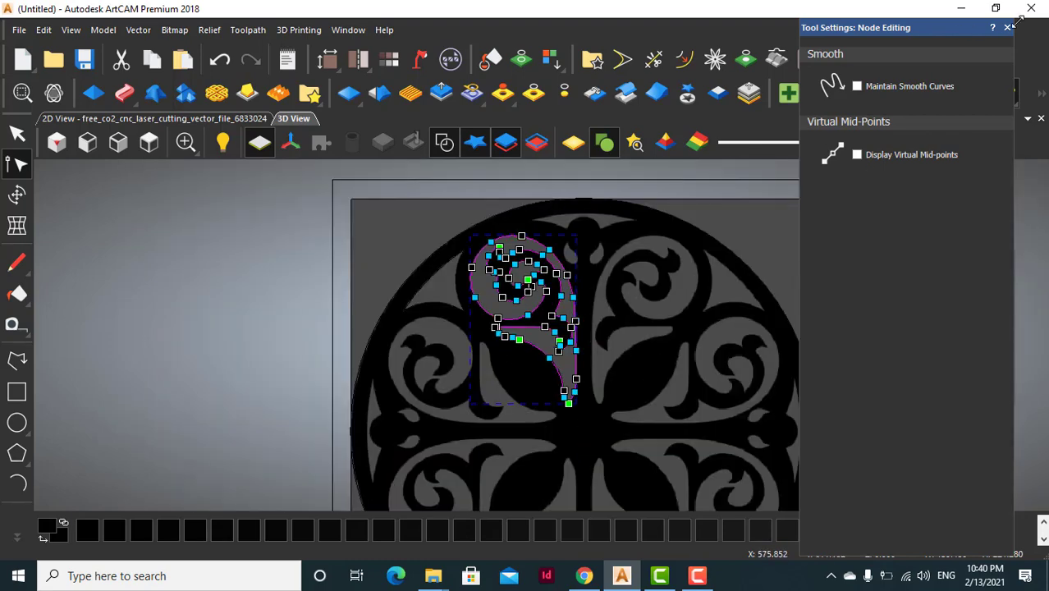
pyautogui.click(1007, 28)
pyautogui.click(1009, 100)
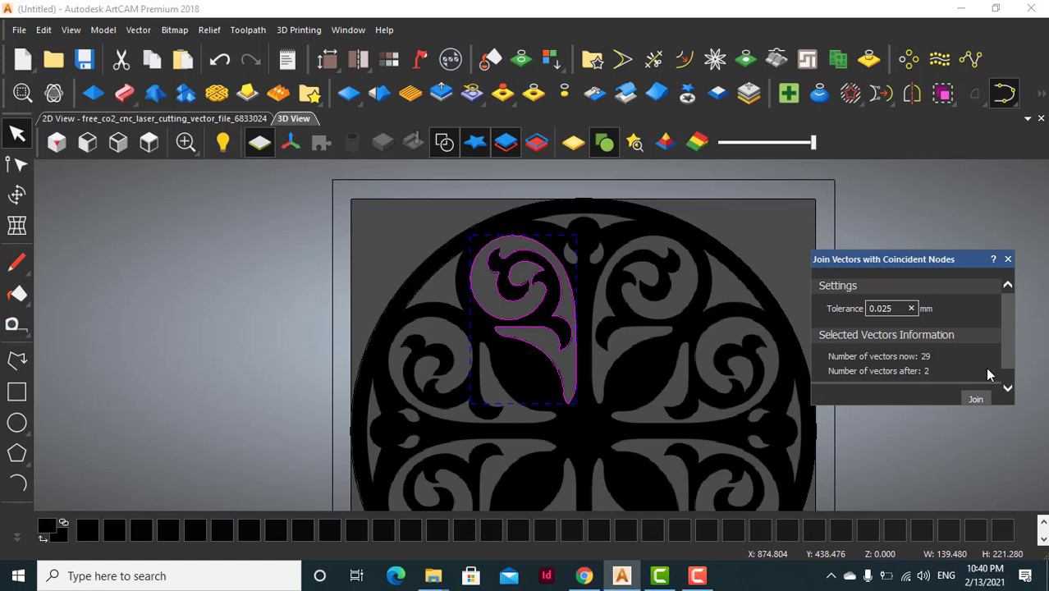
pyautogui.scroll(1, 531, 326)
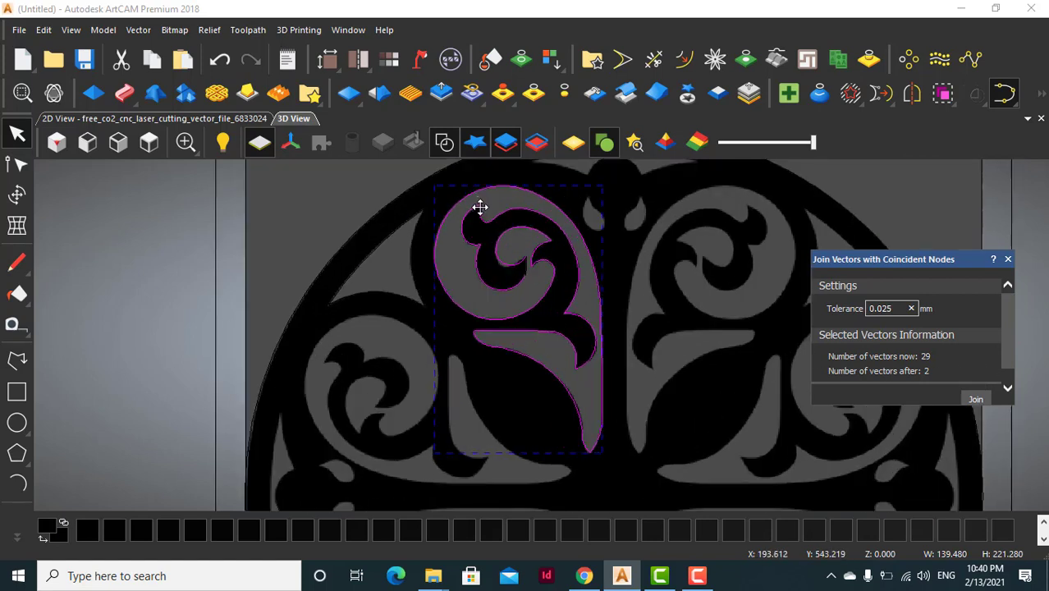
pyautogui.scroll(2, 480, 209)
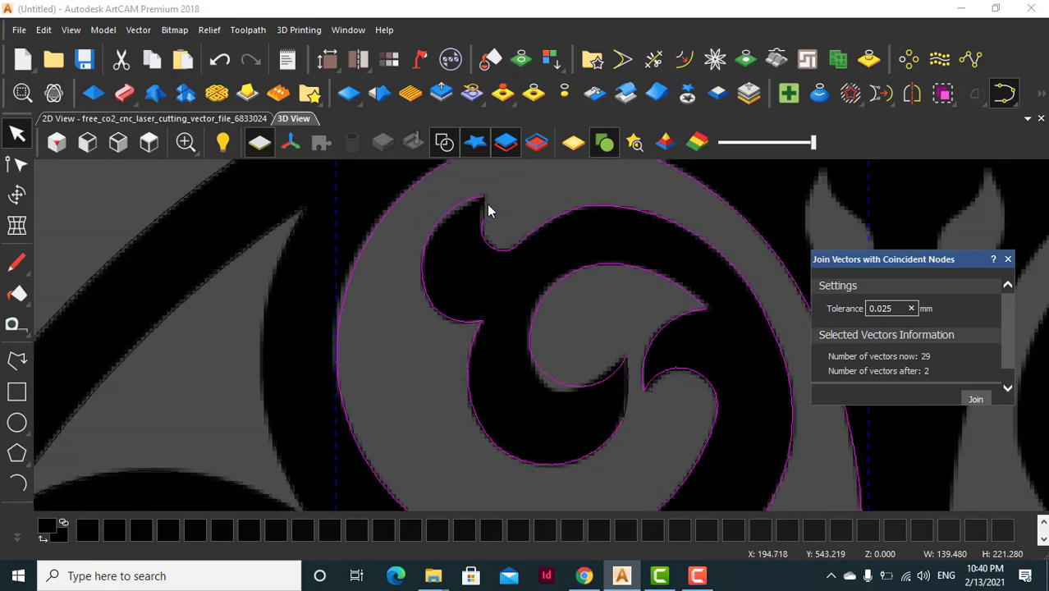
pyautogui.keyDown('shift'); pyautogui.click(486, 214); pyautogui.keyUp('shift')
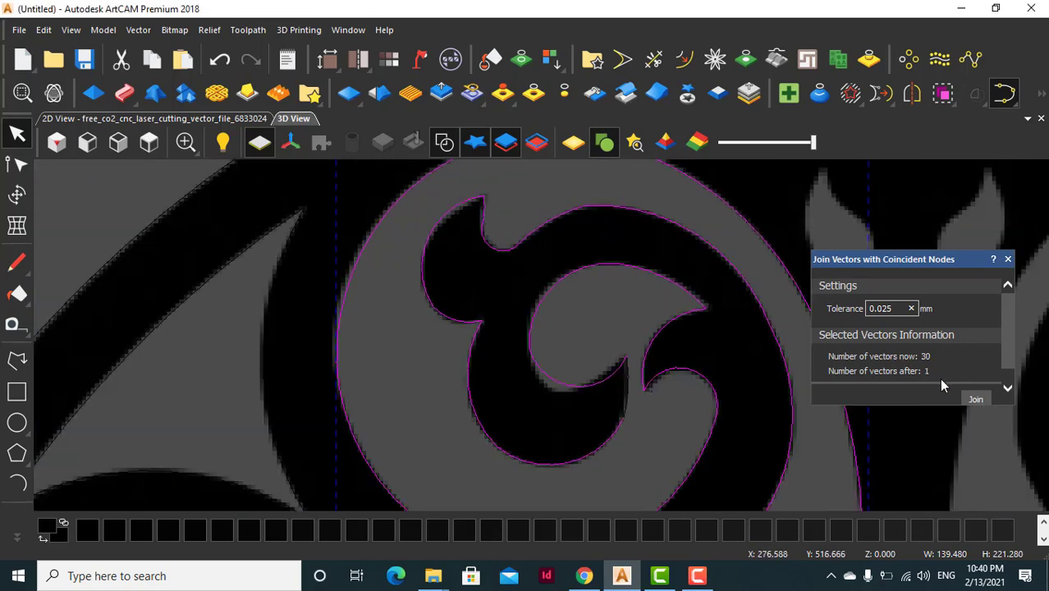
pyautogui.scroll(-2, 579, 235)
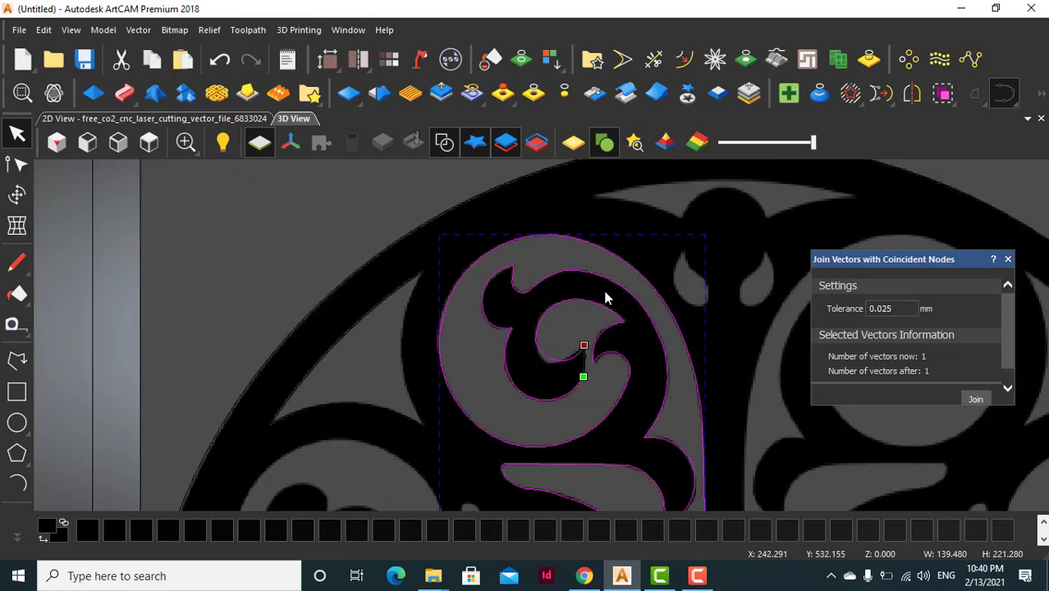
# Select the short arc at the crescent's tip together with the scroll outline and join them into one closed vector.
pyautogui.click(592, 369)
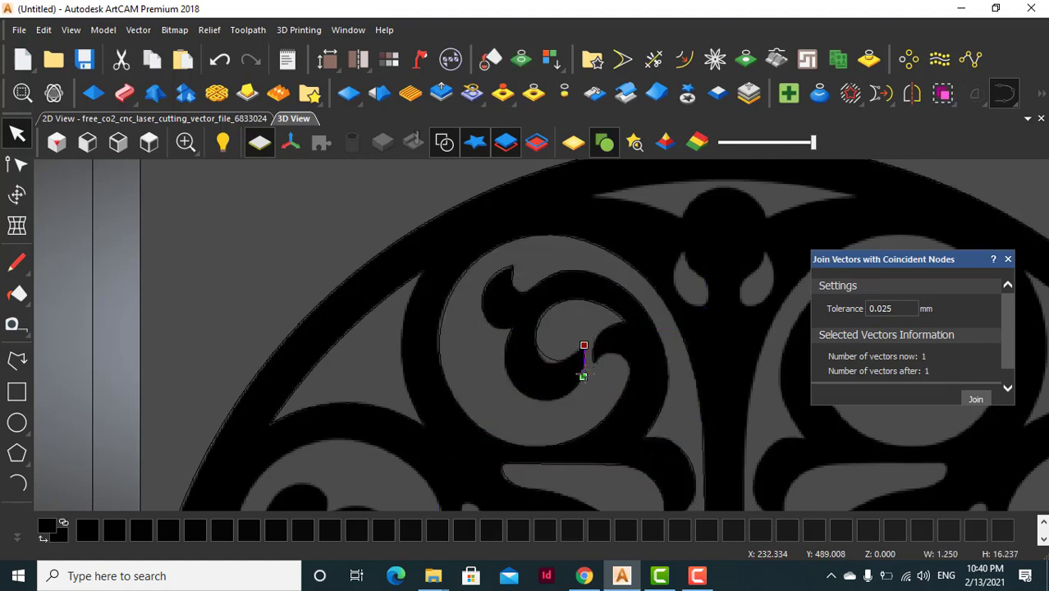
pyautogui.keyDown('shift'); pyautogui.click(554, 397); pyautogui.keyUp('shift')
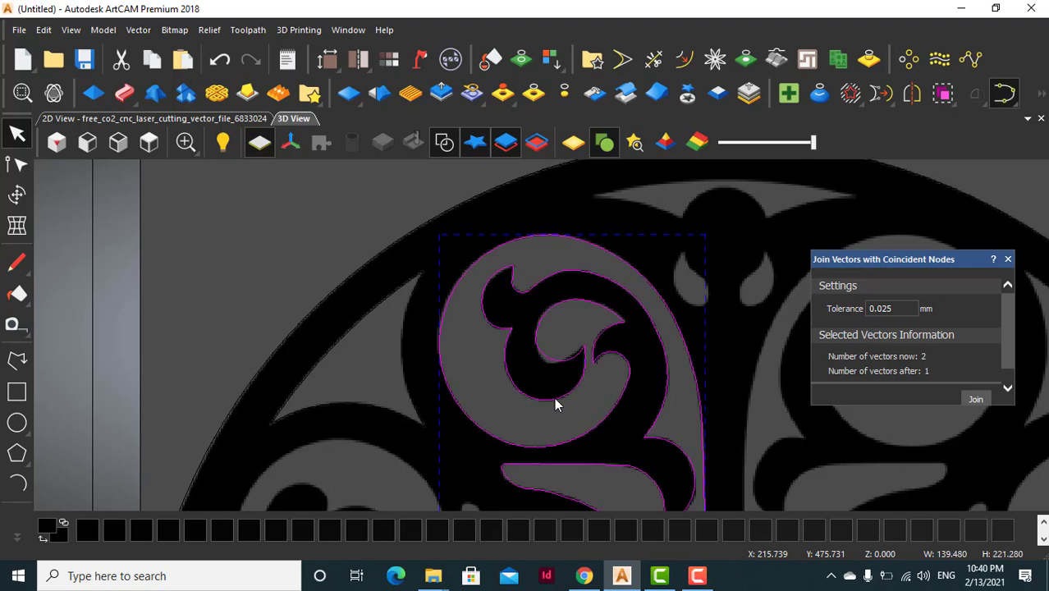
pyautogui.scroll(-2, 537, 344)
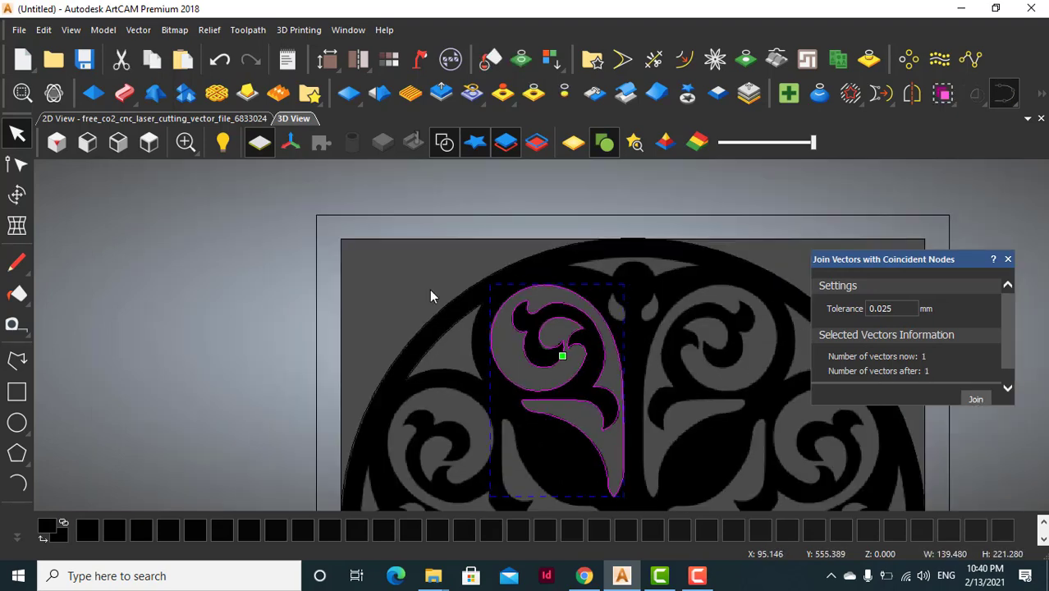
# Smooth the nodes on the left side and at the top of the joined scroll outline in node editing.
pyautogui.press('n')
pyautogui.scroll(4, 479, 305)
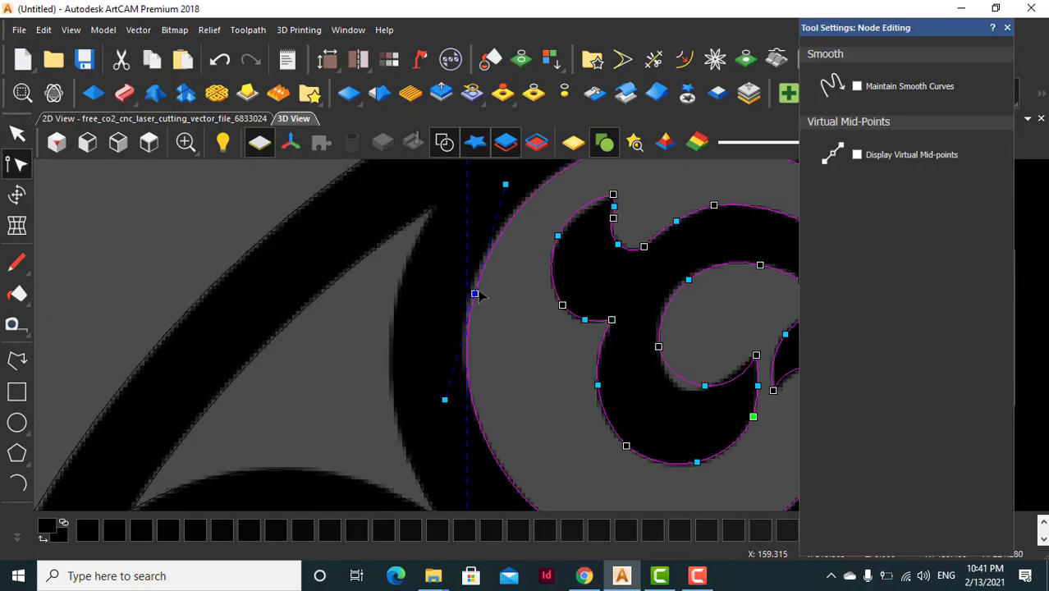
pyautogui.scroll(-1, 592, 239)
pyautogui.click(581, 229)
pyautogui.scroll(-2, 665, 345)
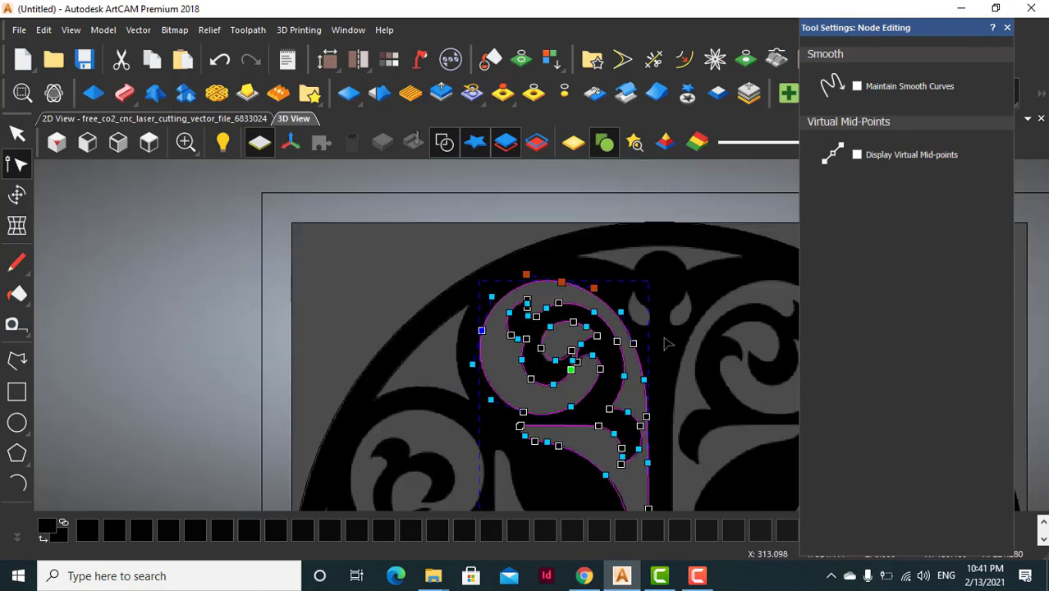
# Smooth the outline's nodes along the edge beside the central stem and at the lower tip.
pyautogui.scroll(3, 588, 352)
pyautogui.scroll(-2, 587, 352)
pyautogui.scroll(5, 566, 377)
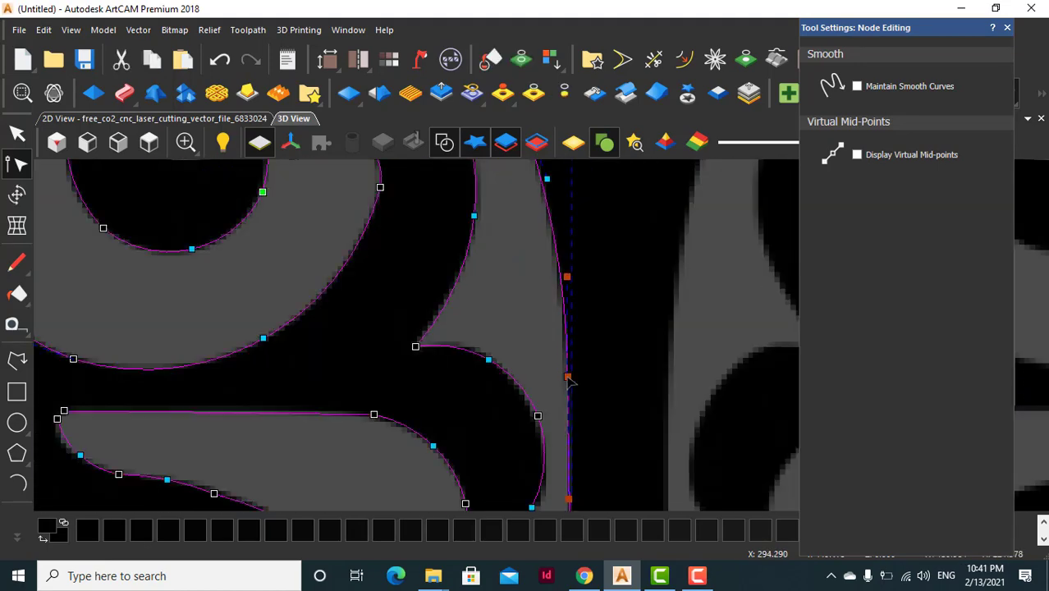
pyautogui.scroll(-2, 564, 377)
pyautogui.scroll(3, 548, 458)
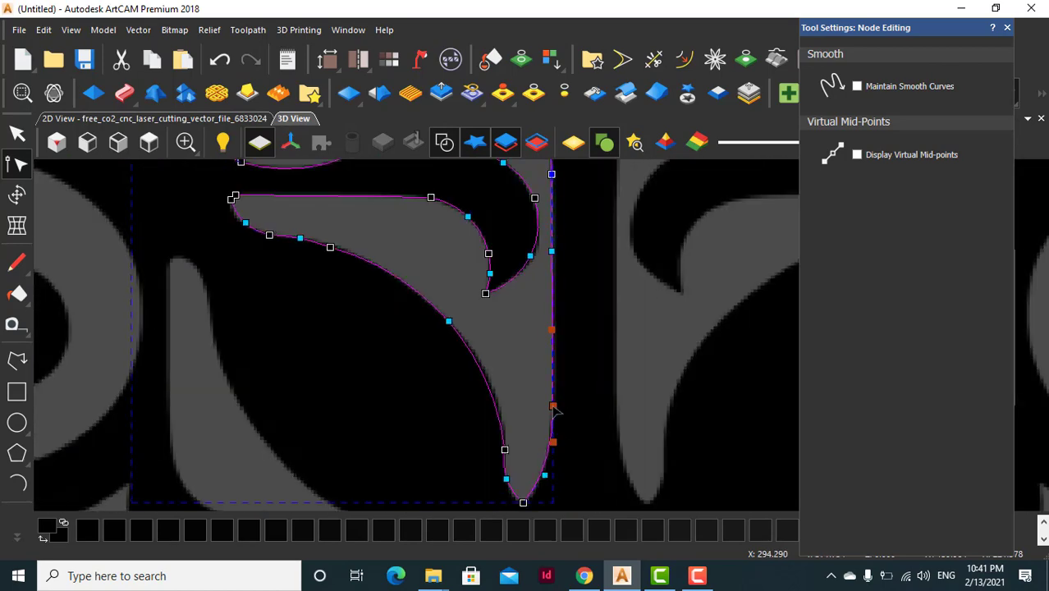
pyautogui.scroll(4, 576, 398)
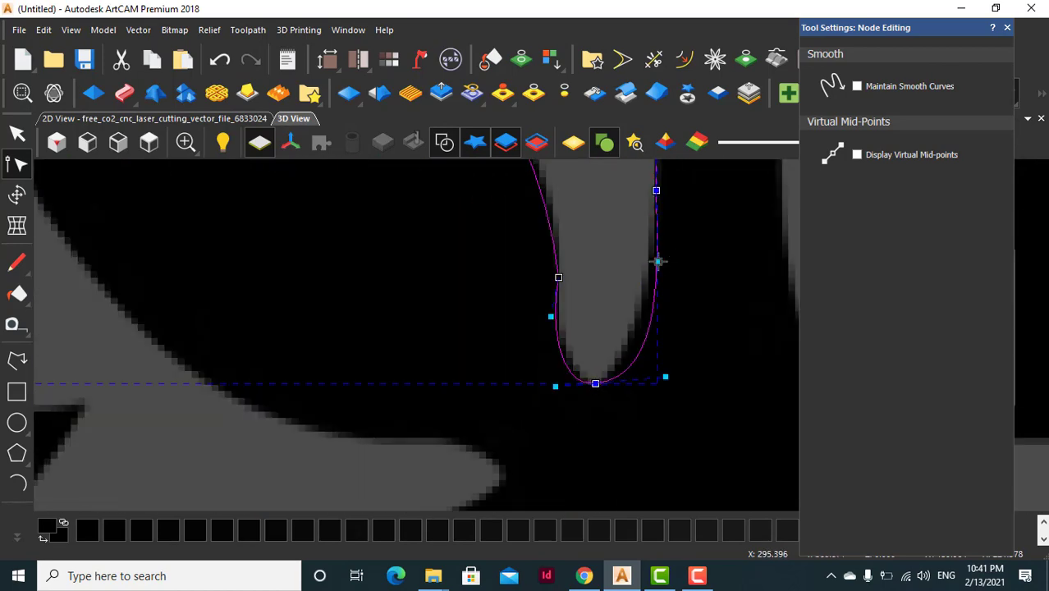
# Adjust the curve handles around the scroll outline's lower tip to fit the stem's rounded end in the image.
pyautogui.moveTo(657, 261); pyautogui.dragTo(652, 265)
pyautogui.moveTo(665, 377); pyautogui.dragTo(645, 361)
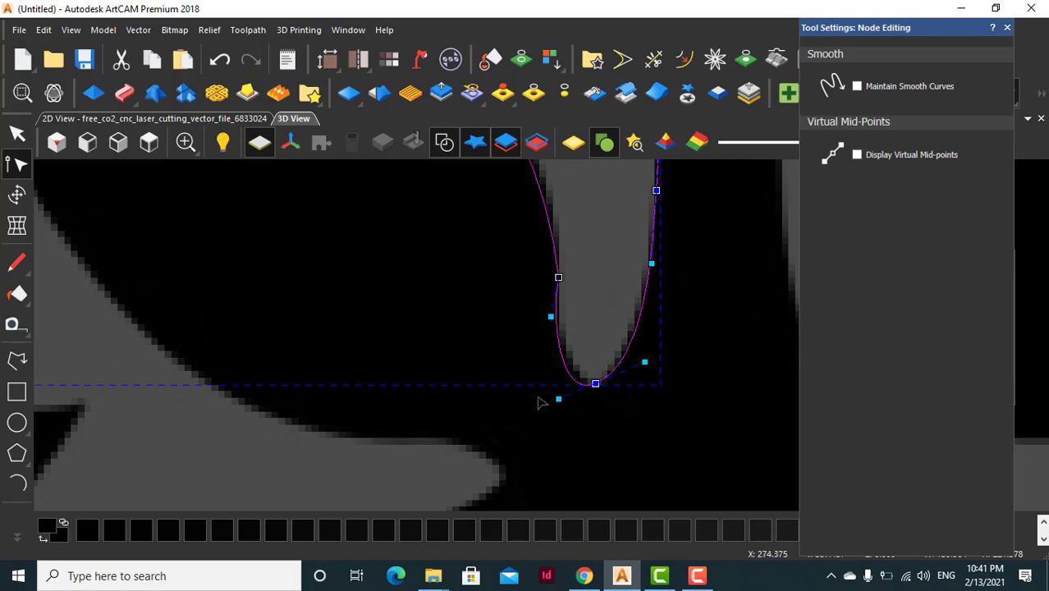
pyautogui.moveTo(559, 398); pyautogui.dragTo(565, 389)
pyautogui.moveTo(649, 376); pyautogui.dragTo(591, 339)
pyautogui.scroll(-2, 522, 254)
# Smooth the outline's nodes along the lower edge and around the narrow left tip of the leaf-shaped lobe.
pyautogui.press('s')
pyautogui.scroll(1, 496, 234)
pyautogui.scroll(-2, 495, 221)
pyautogui.scroll(-3, 525, 299)
pyautogui.scroll(2, 458, 264)
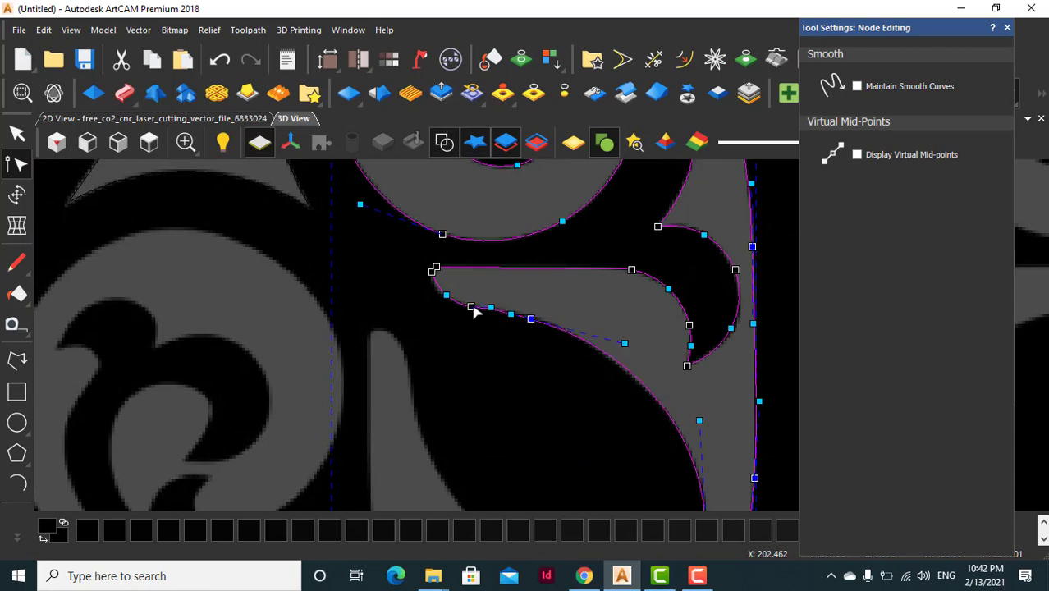
pyautogui.scroll(2, 439, 294)
pyautogui.scroll(-1, 485, 293)
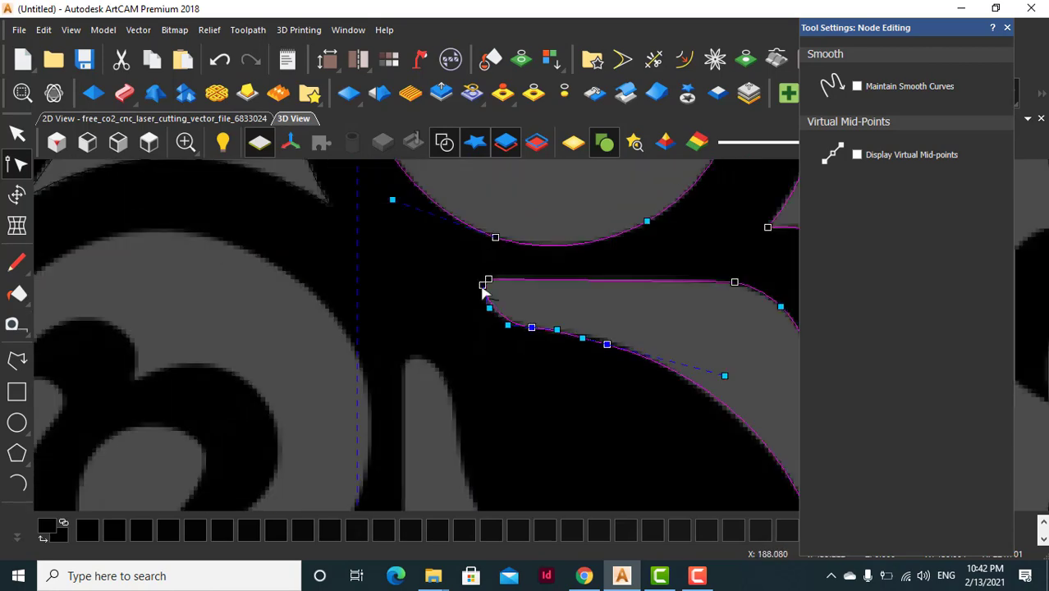
pyautogui.scroll(2, 491, 288)
pyautogui.scroll(-2, 515, 288)
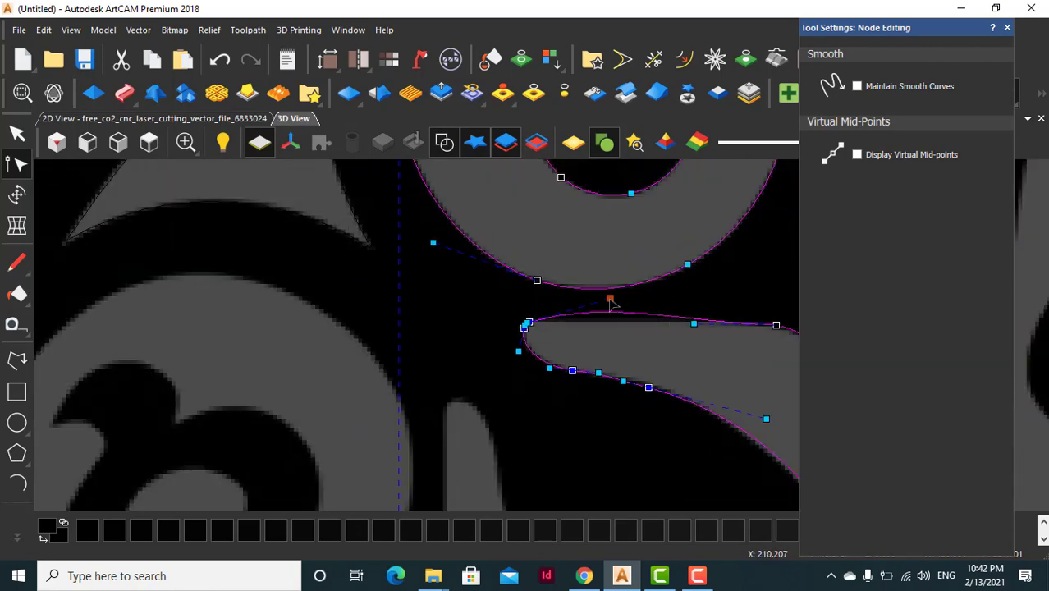
# Smooth the nodes along the leaf lobe's upper edge and on both sides of the adjoining crescent, adjusting handles to fit.
pyautogui.scroll(-2, 611, 323)
pyautogui.scroll(3, 603, 300)
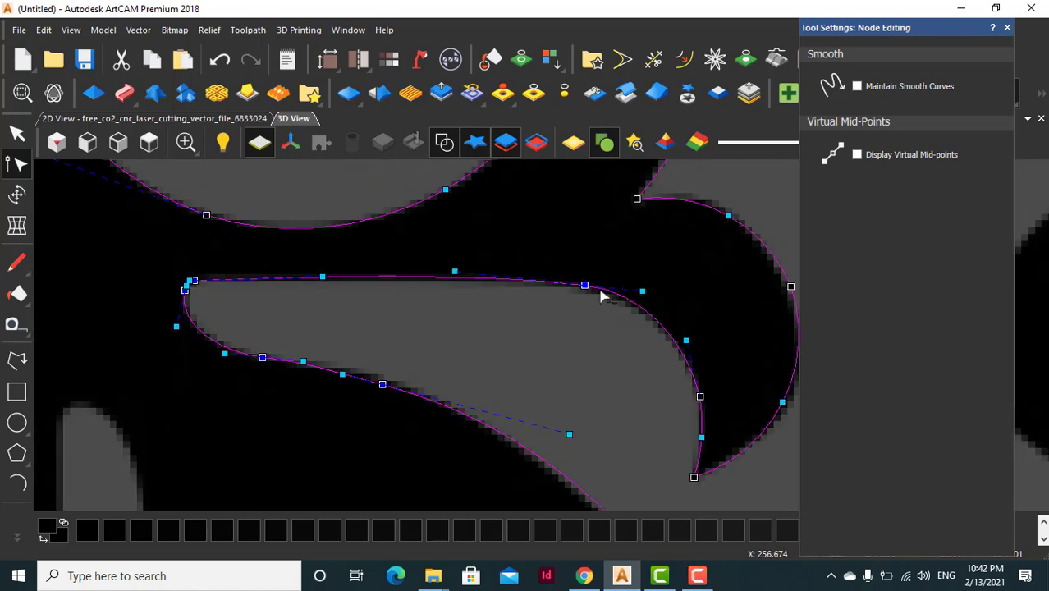
pyautogui.scroll(-2, 631, 333)
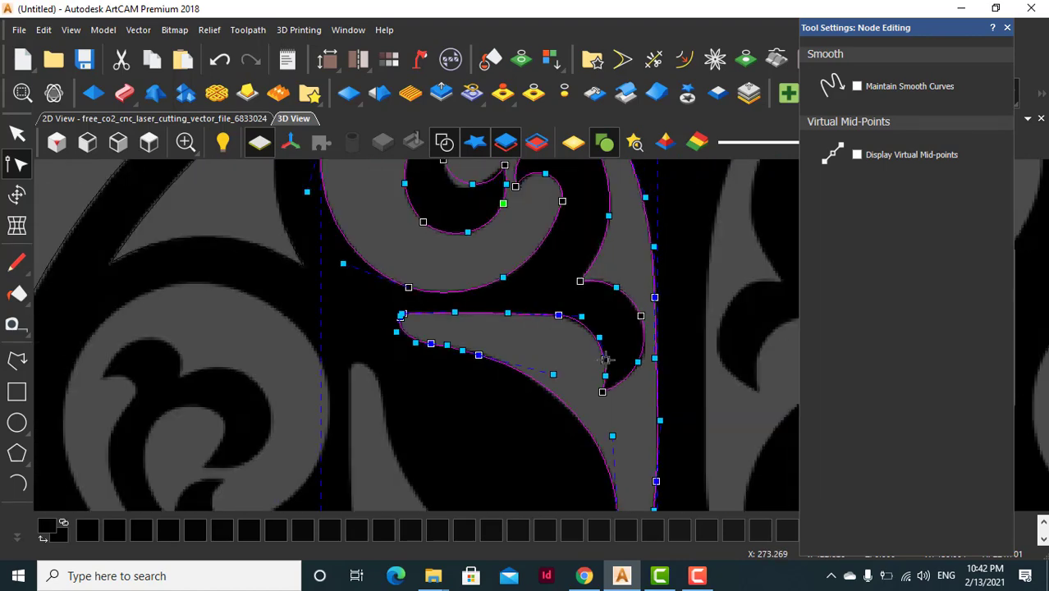
pyautogui.scroll(1, 607, 358)
pyautogui.scroll(2, 607, 359)
pyautogui.scroll(-2, 564, 453)
pyautogui.scroll(2, 617, 267)
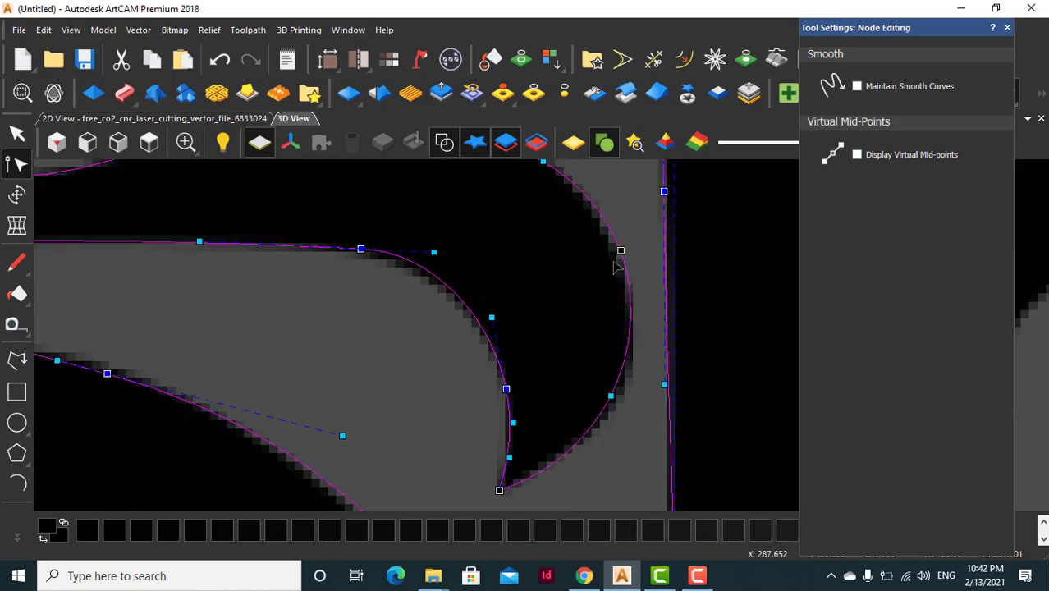
pyautogui.scroll(-1, 624, 270)
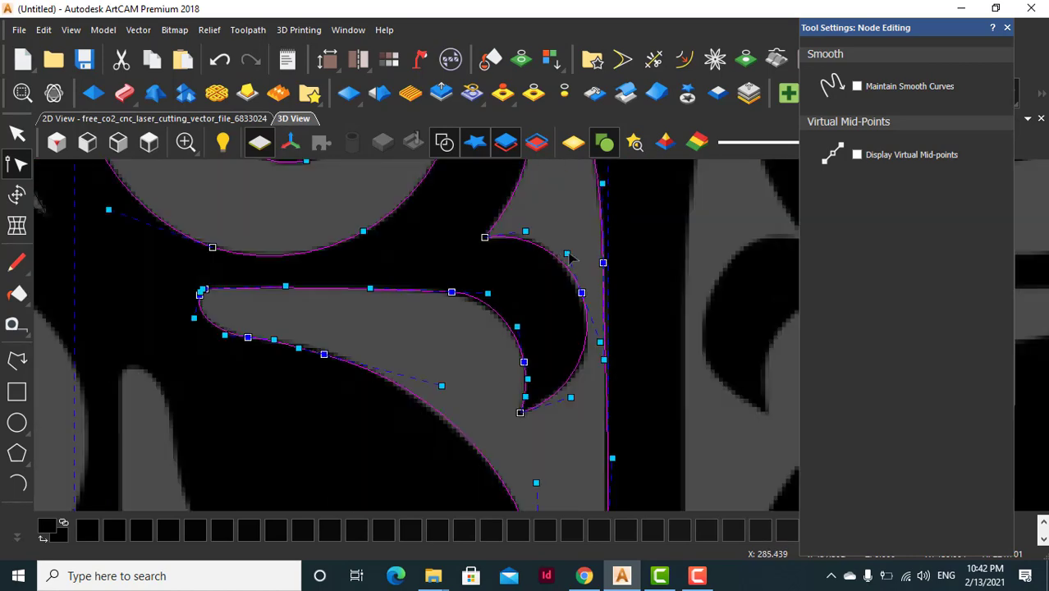
pyautogui.scroll(1, 522, 288)
pyautogui.scroll(-2, 514, 245)
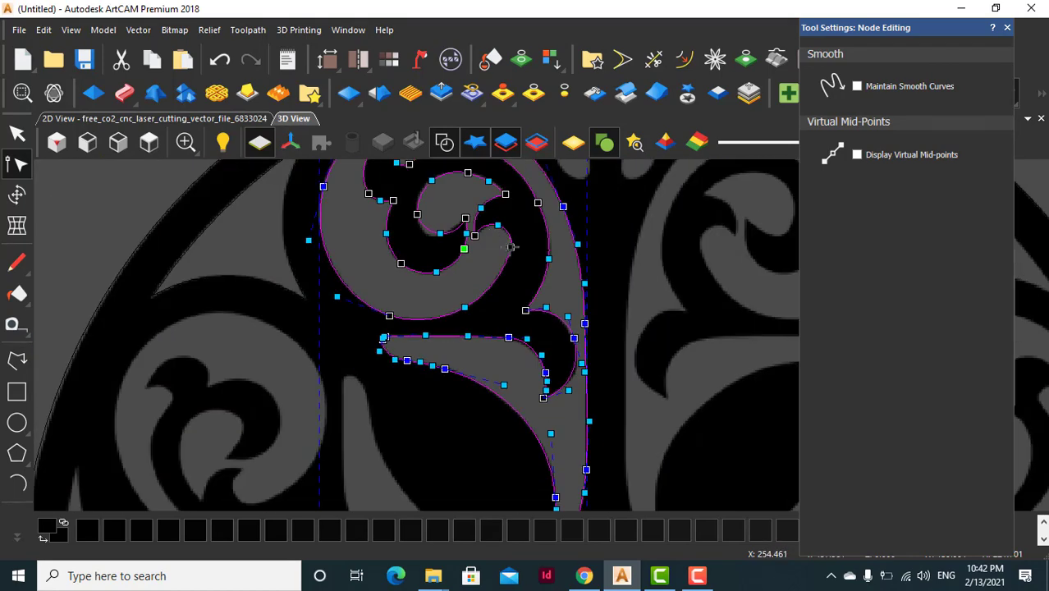
# Smooth the nodes on the scroll's curled end, its long inner curve and the top of the inner teardrop.
pyautogui.scroll(2, 521, 232)
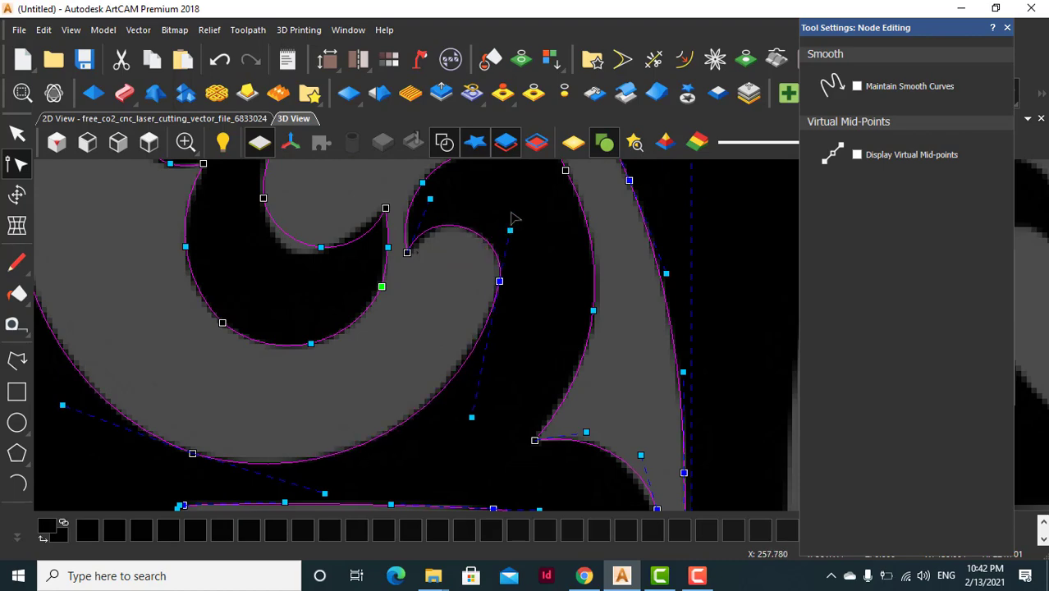
pyautogui.scroll(-1, 542, 254)
pyautogui.press('i')
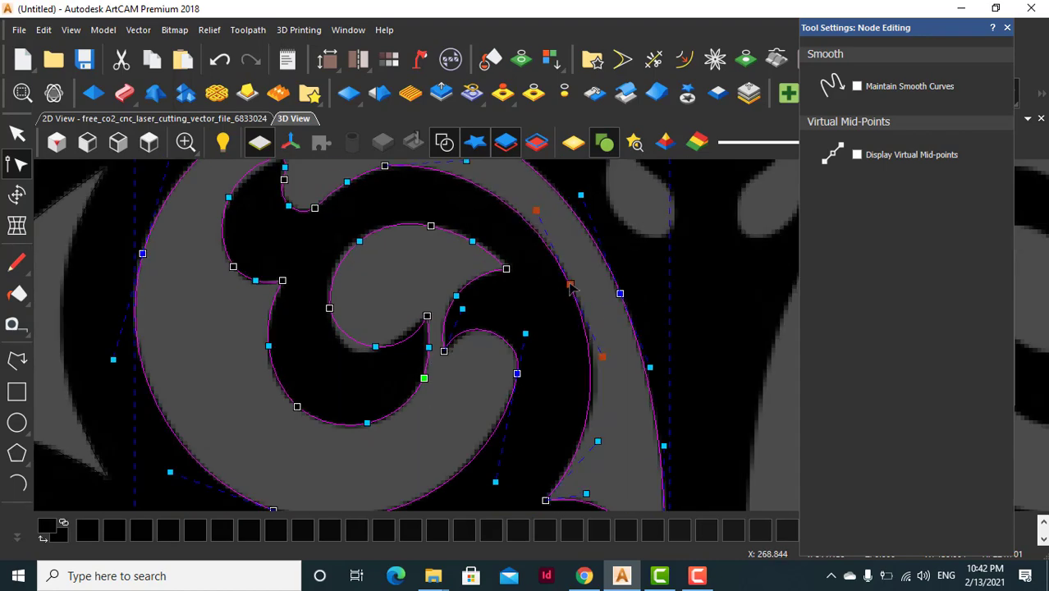
pyautogui.scroll(-1, 460, 249)
pyautogui.scroll(2, 460, 248)
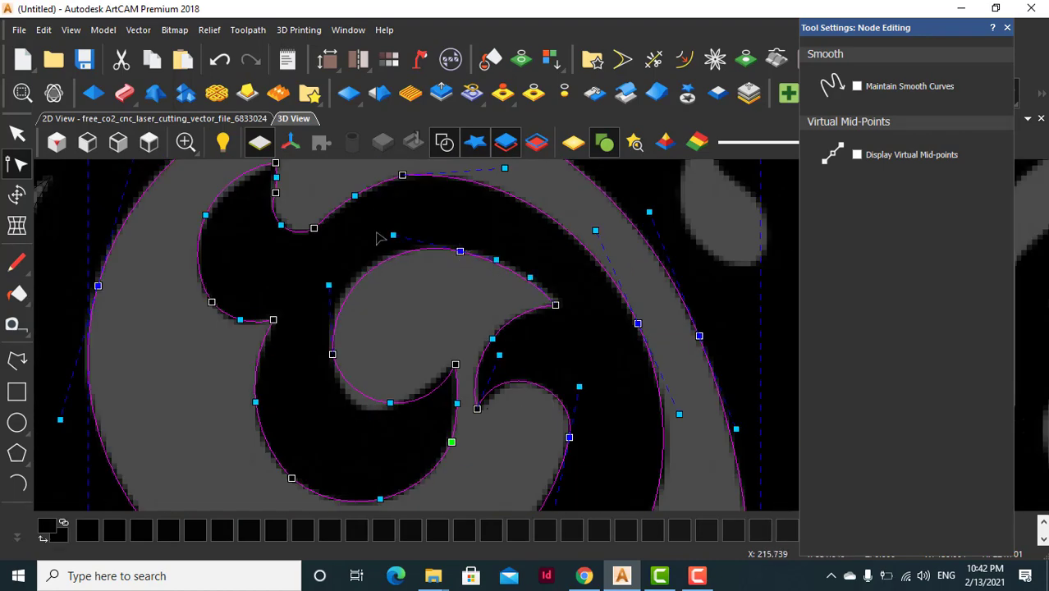
# Smooth the node on the inner teardrop's left side and adjust the handles of its adjoining curves to fit the image.
pyautogui.press('s')
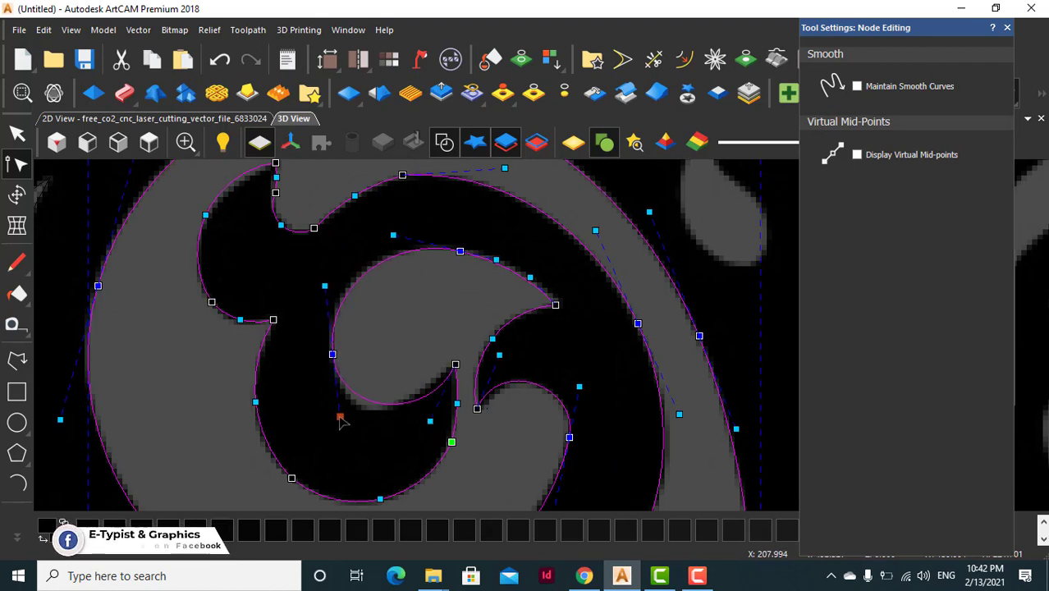
pyautogui.moveTo(339, 417); pyautogui.dragTo(329, 428)
pyautogui.moveTo(430, 421); pyautogui.dragTo(425, 418)
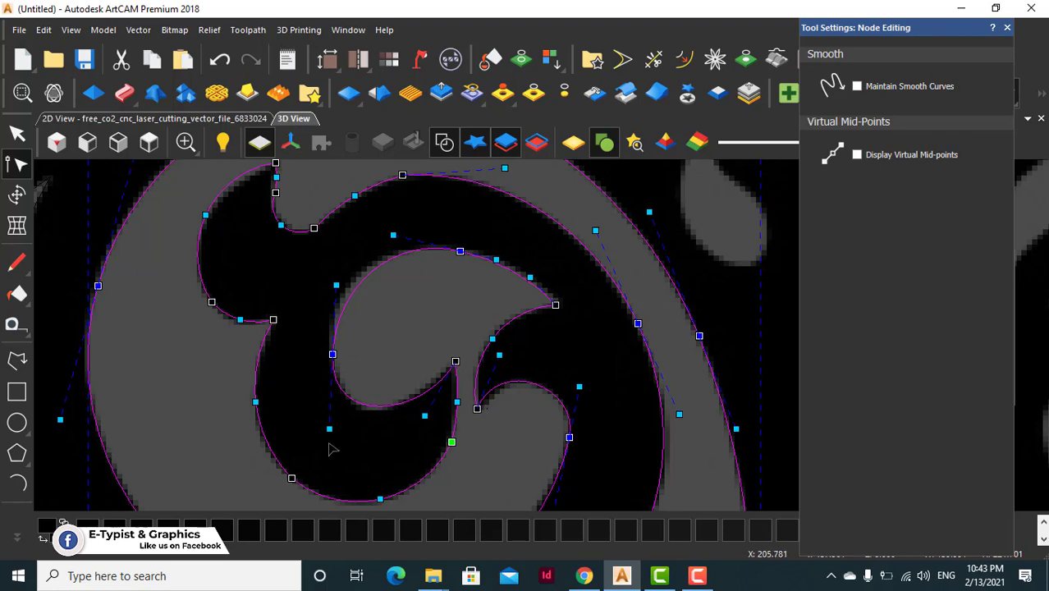
pyautogui.moveTo(426, 423); pyautogui.dragTo(414, 425)
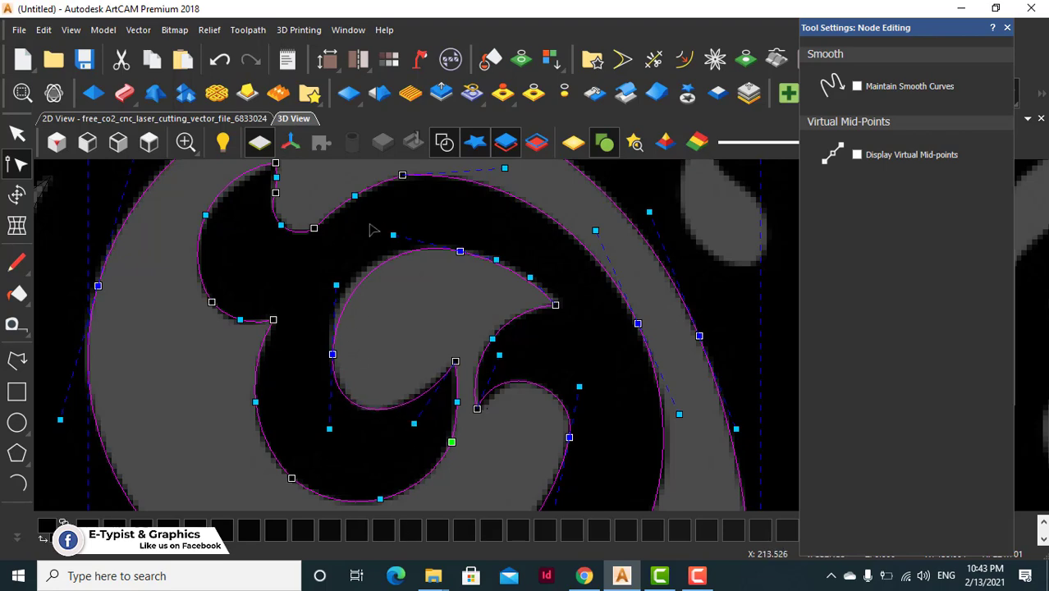
pyautogui.moveTo(335, 284); pyautogui.dragTo(331, 268)
# Smooth the nodes along the spiral's inner lower edge and around the small notch, shaping the notch curve to the image.
pyautogui.scroll(-3, 410, 238)
pyautogui.scroll(3, 409, 409)
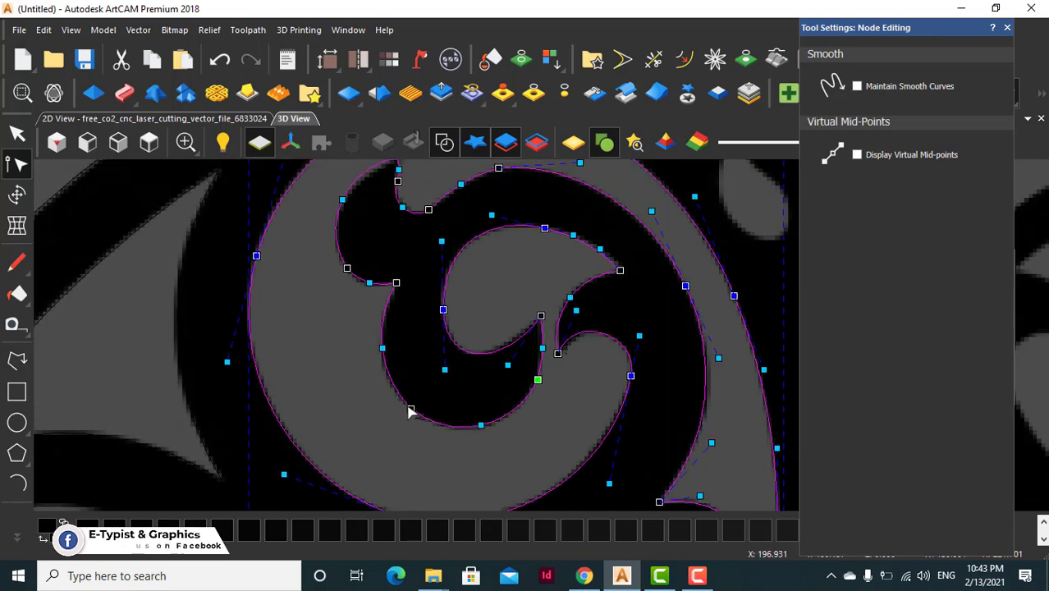
pyautogui.scroll(2, 402, 338)
pyautogui.scroll(-2, 402, 338)
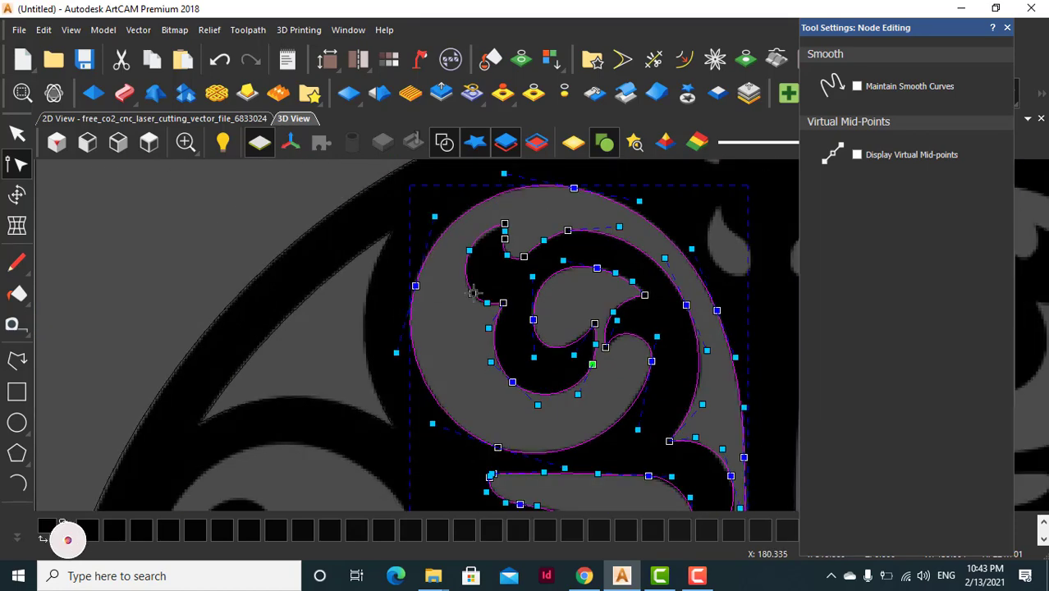
pyautogui.scroll(3, 526, 304)
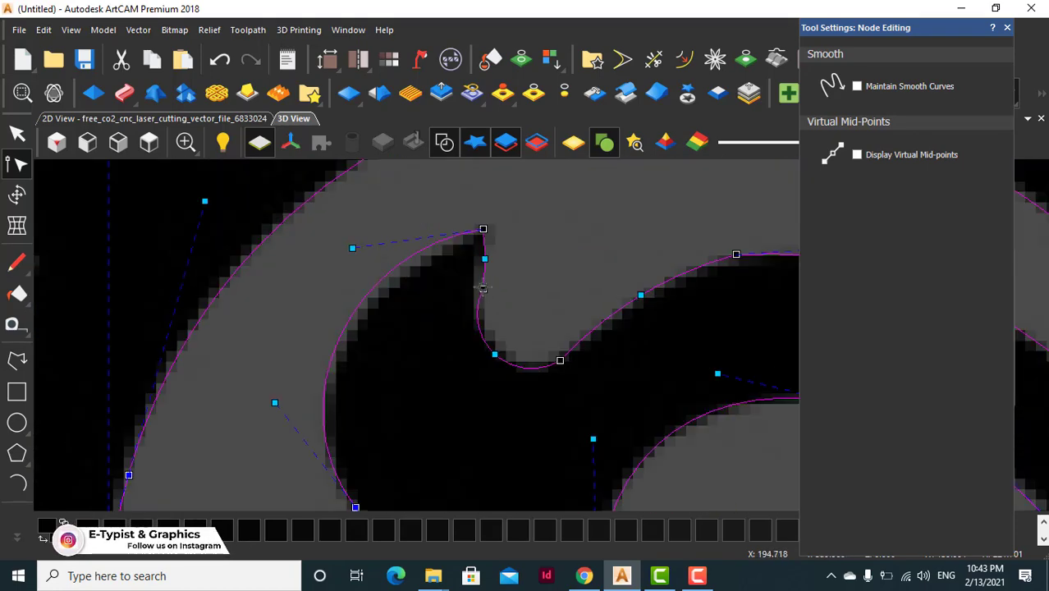
pyautogui.press('s')
pyautogui.moveTo(488, 270); pyautogui.dragTo(477, 284)
pyautogui.scroll(-3, 541, 367)
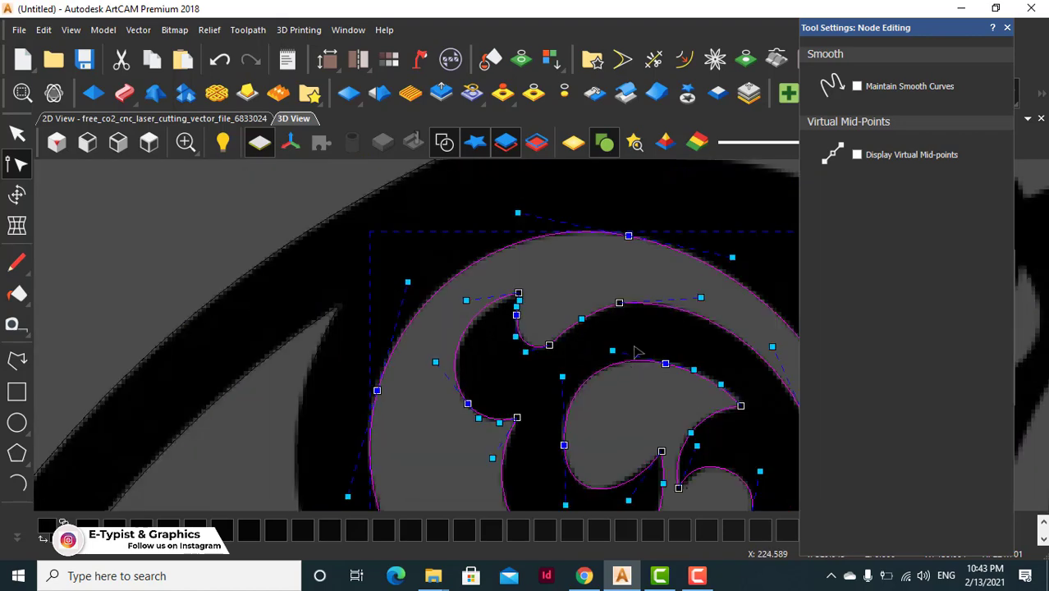
# Smooth the node at the top of the scroll's inner curve and finish node editing of the outline.
pyautogui.scroll(-5, 656, 305)
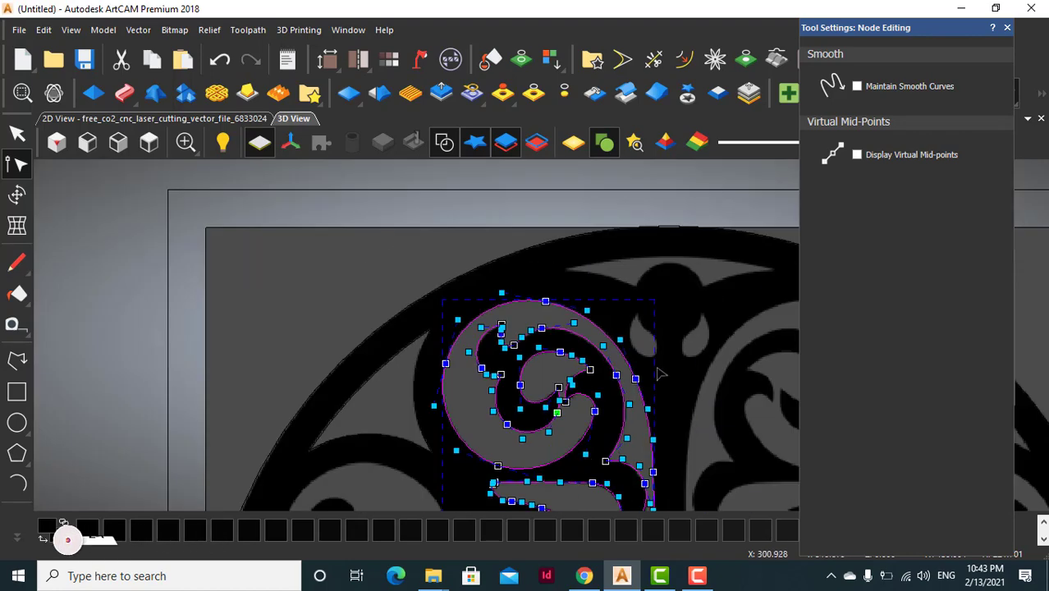
pyautogui.scroll(7, 589, 449)
pyautogui.scroll(-6, 584, 440)
pyautogui.scroll(4, 470, 257)
pyautogui.scroll(-3, 466, 256)
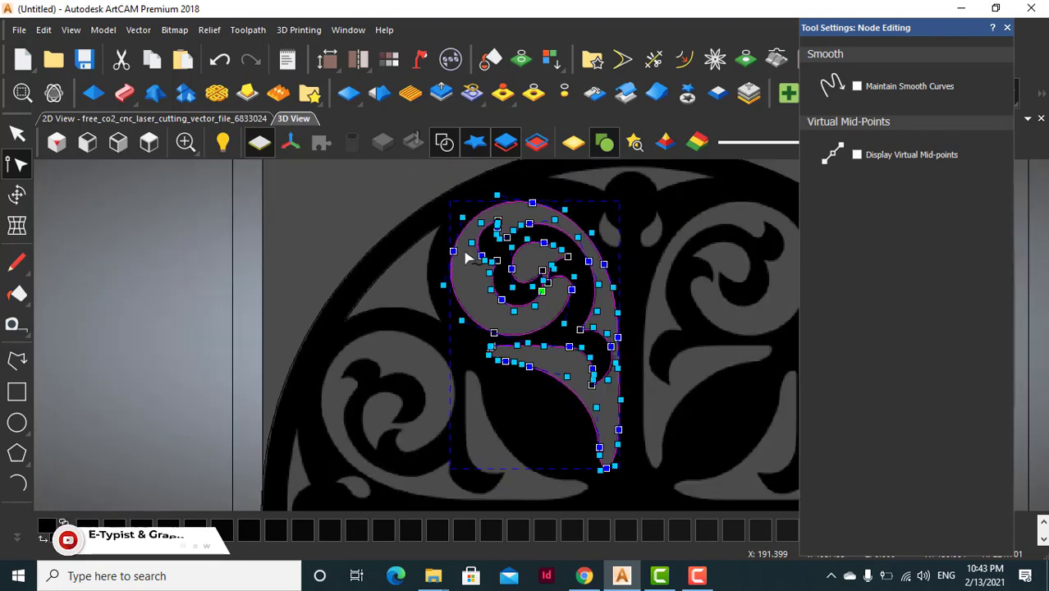
pyautogui.click(10, 136)
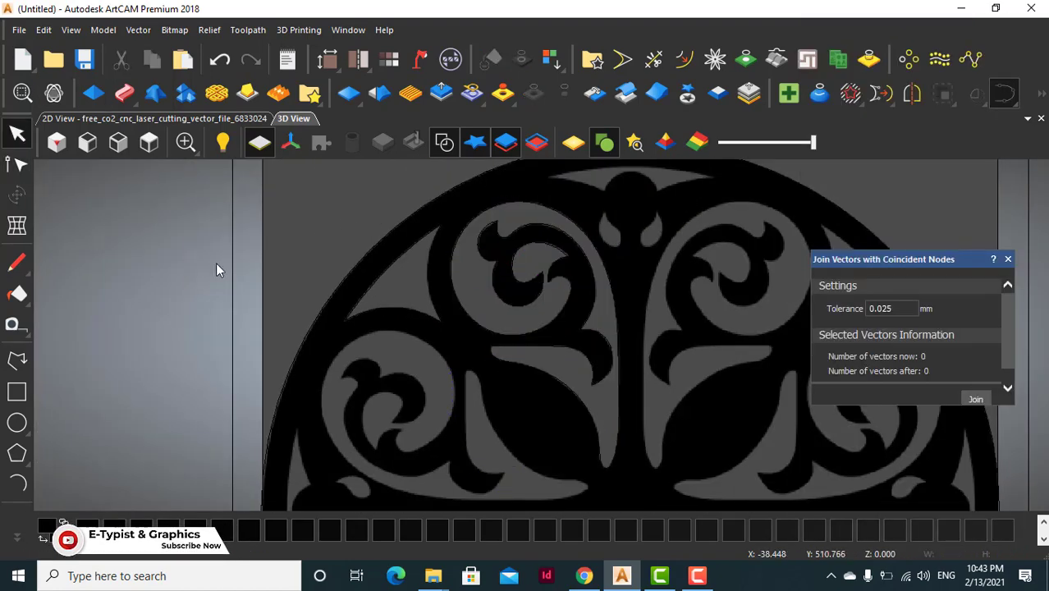
pyautogui.click(533, 331)
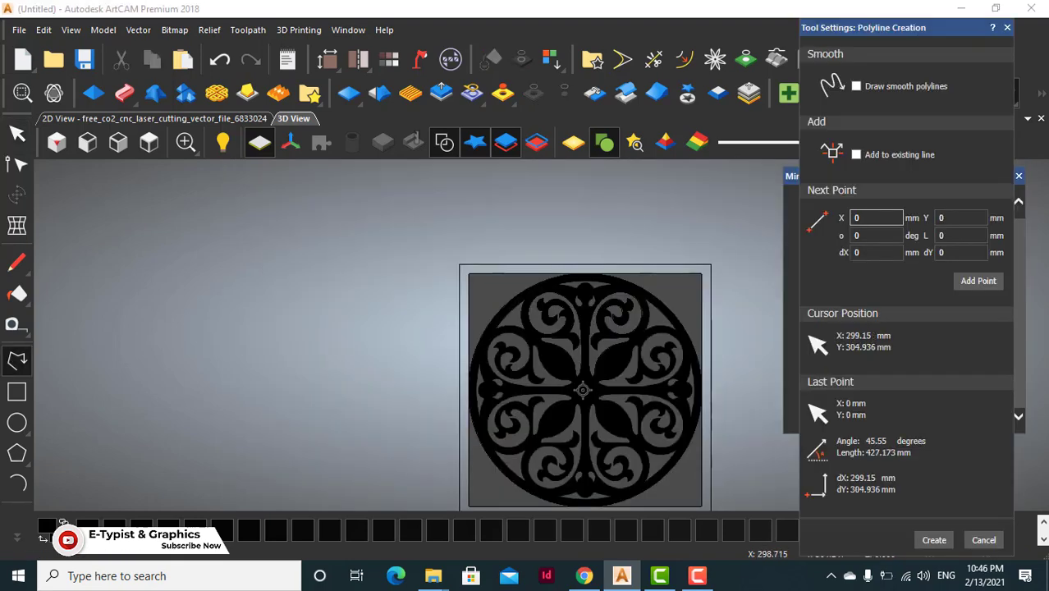
# Draw a diagonal polyline from the model centre at X 304.8, Y 304.8 to X -109.28, Y 718.88 beyond the upper-left corner.
pyautogui.click(584, 390)
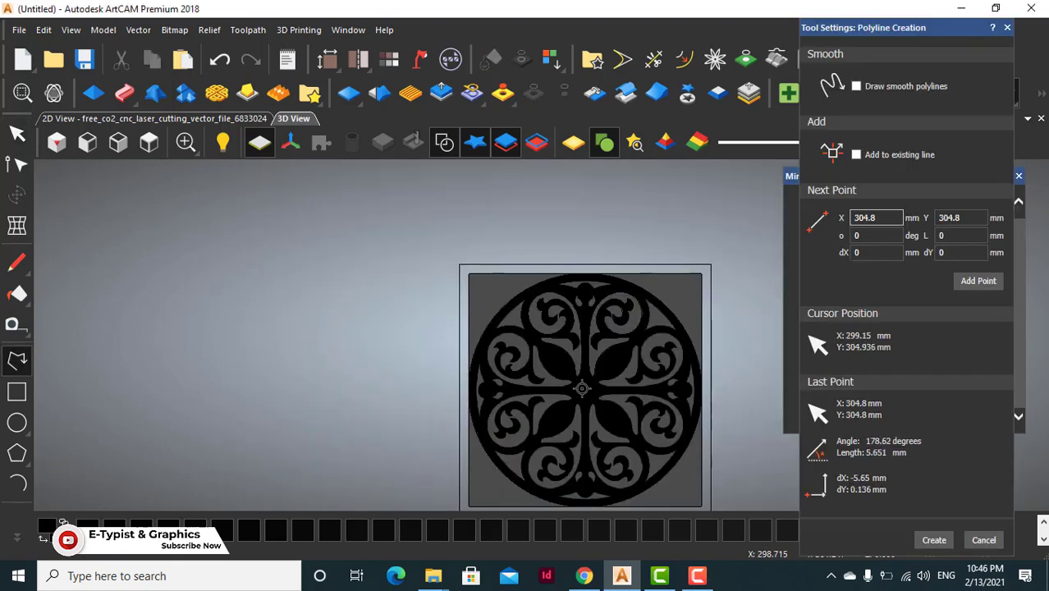
pyautogui.click(427, 232)
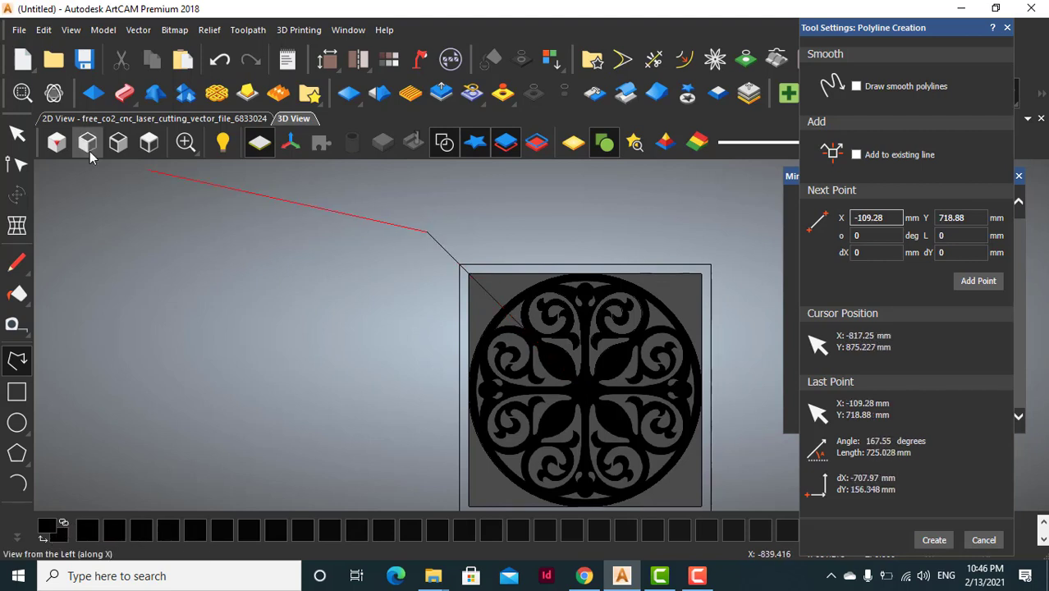
pyautogui.press('Escape')
pyautogui.click(16, 136)
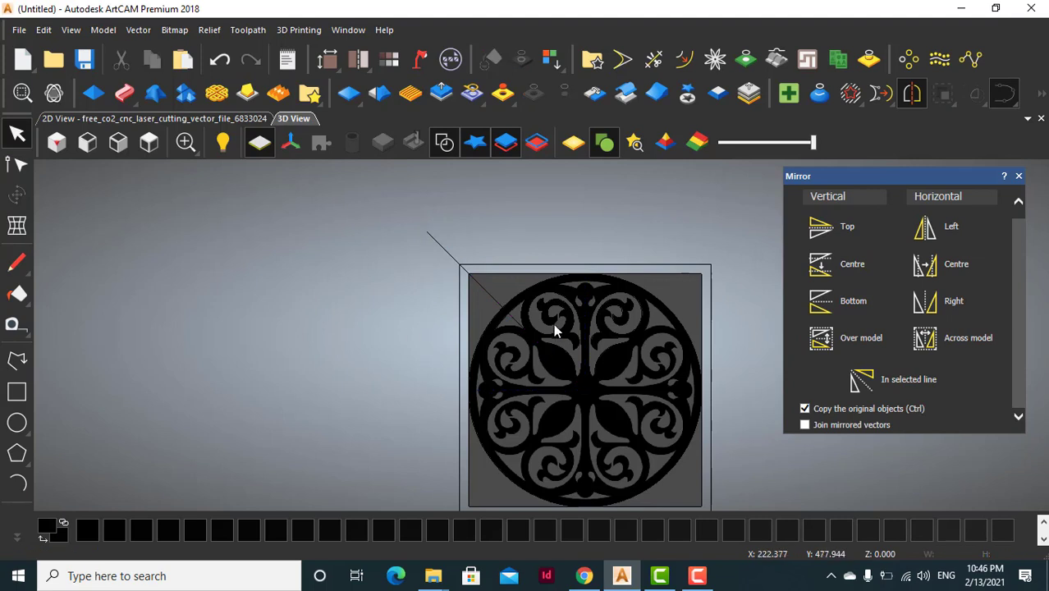
# Mirror a copy of the traced scroll outline across the diagonal line.
pyautogui.click(557, 336)
pyautogui.keyDown('shift'); pyautogui.click(485, 288); pyautogui.keyUp('shift')
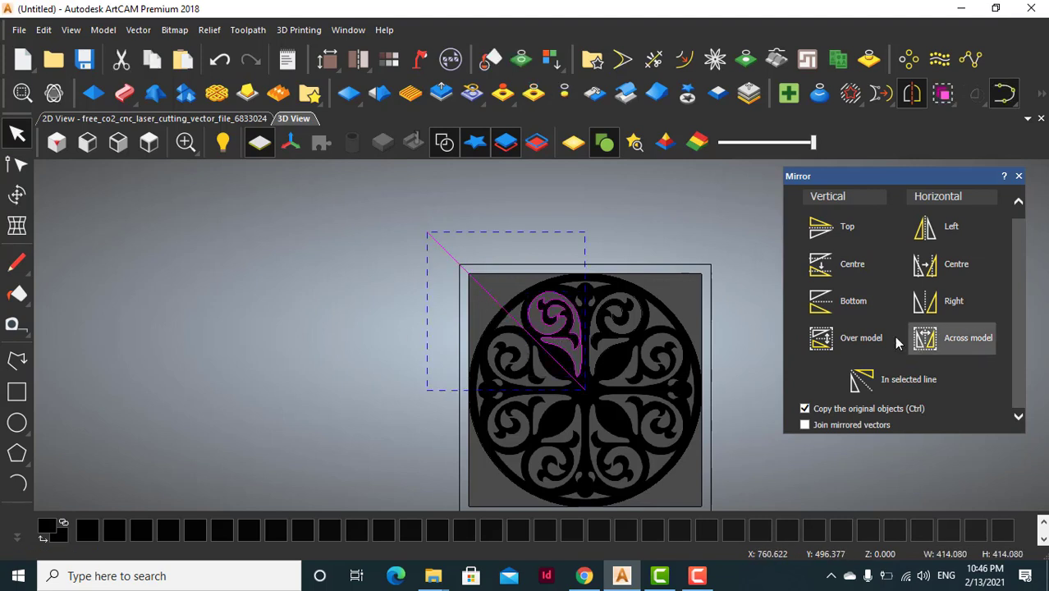
pyautogui.click(870, 380)
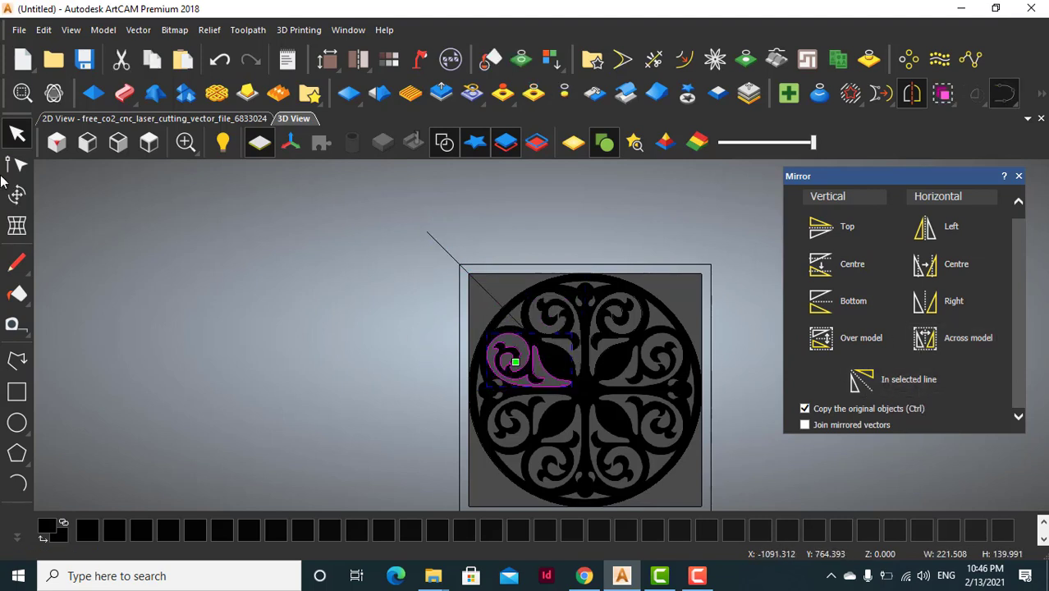
# Delete the diagonal mirror line.
pyautogui.click(302, 290)
pyautogui.click(471, 283)
pyautogui.press('Delete')
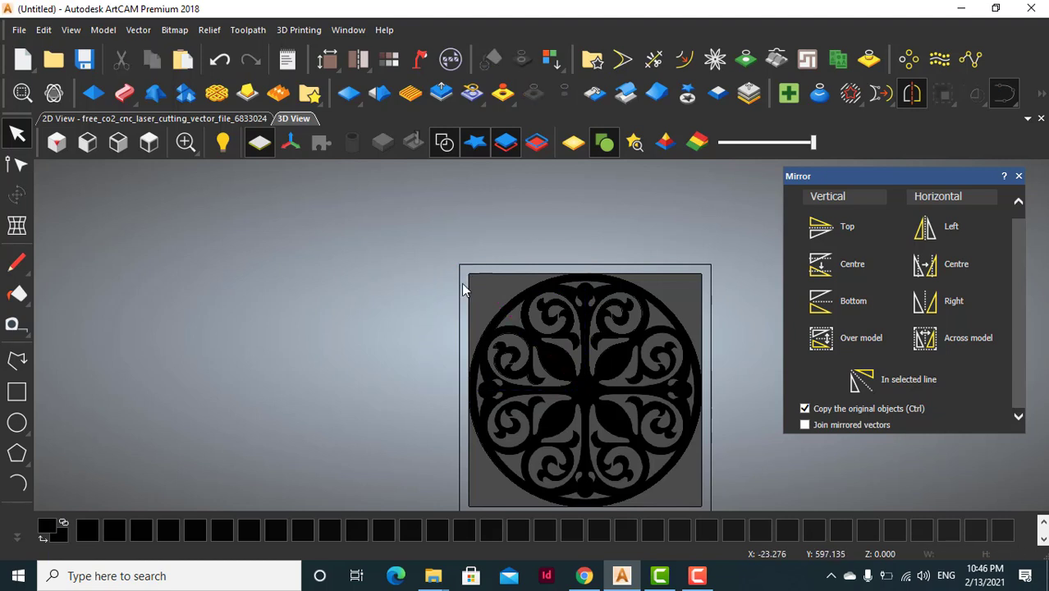
pyautogui.click(546, 389)
pyautogui.click(581, 348)
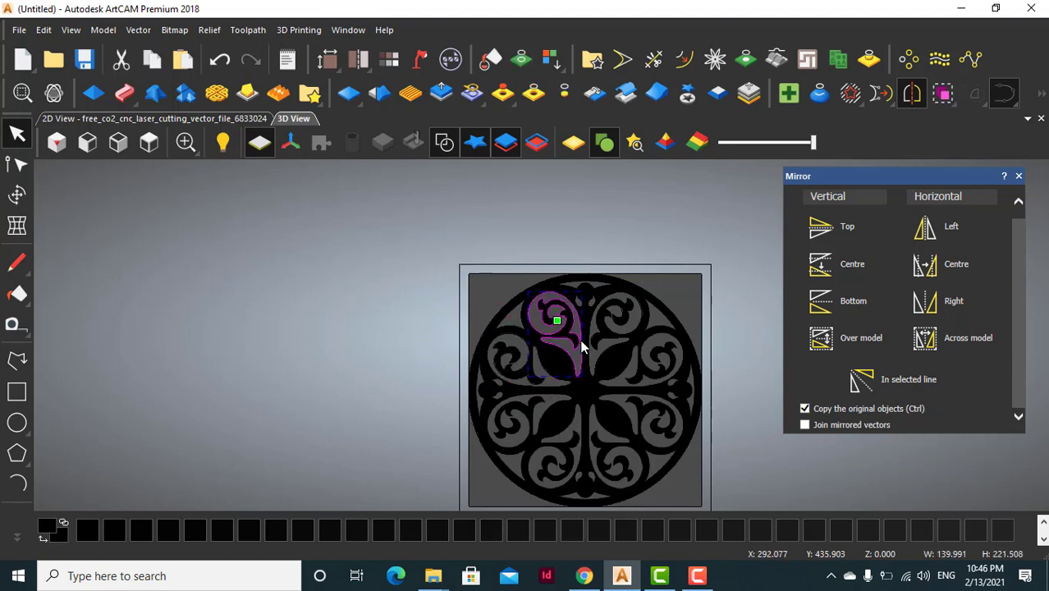
pyautogui.keyDown('shift'); pyautogui.click(517, 384); pyautogui.keyUp('shift')
pyautogui.click(386, 352)
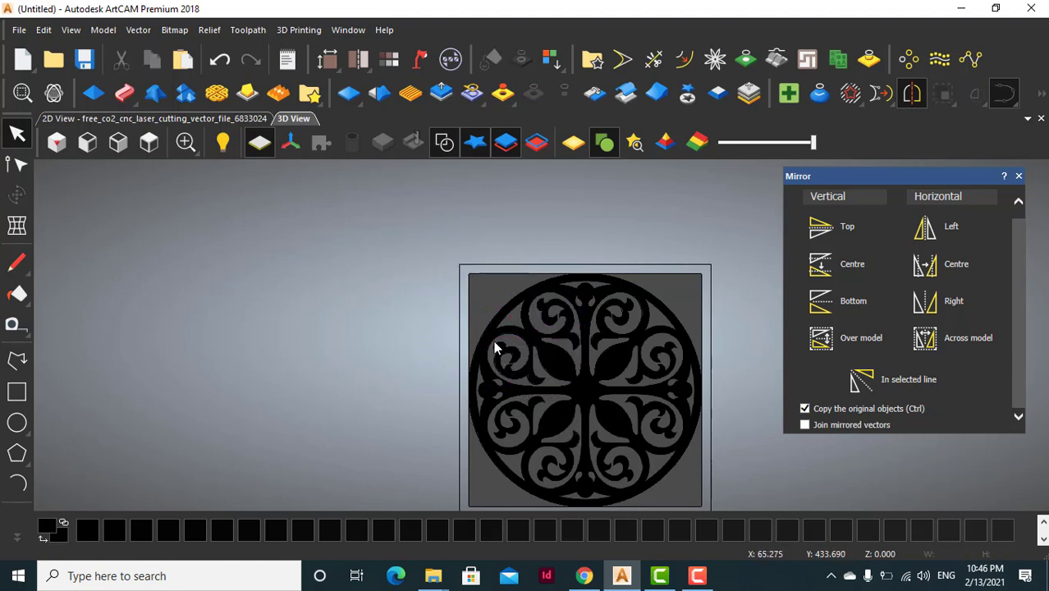
pyautogui.click(16, 483)
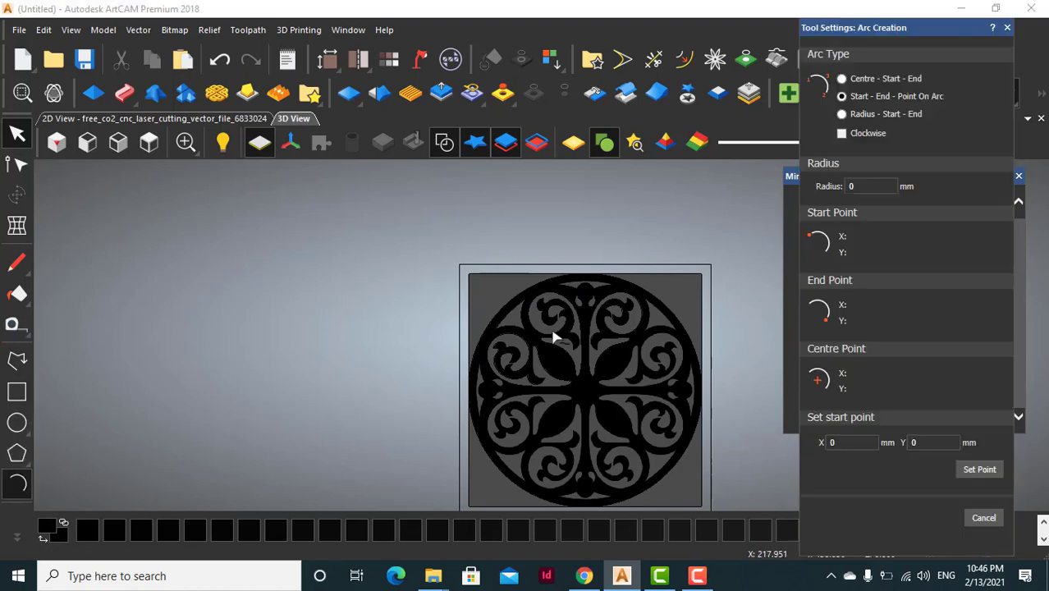
pyautogui.scroll(7, 526, 333)
pyautogui.scroll(-2, 509, 331)
pyautogui.click(17, 134)
pyautogui.scroll(-4, 364, 340)
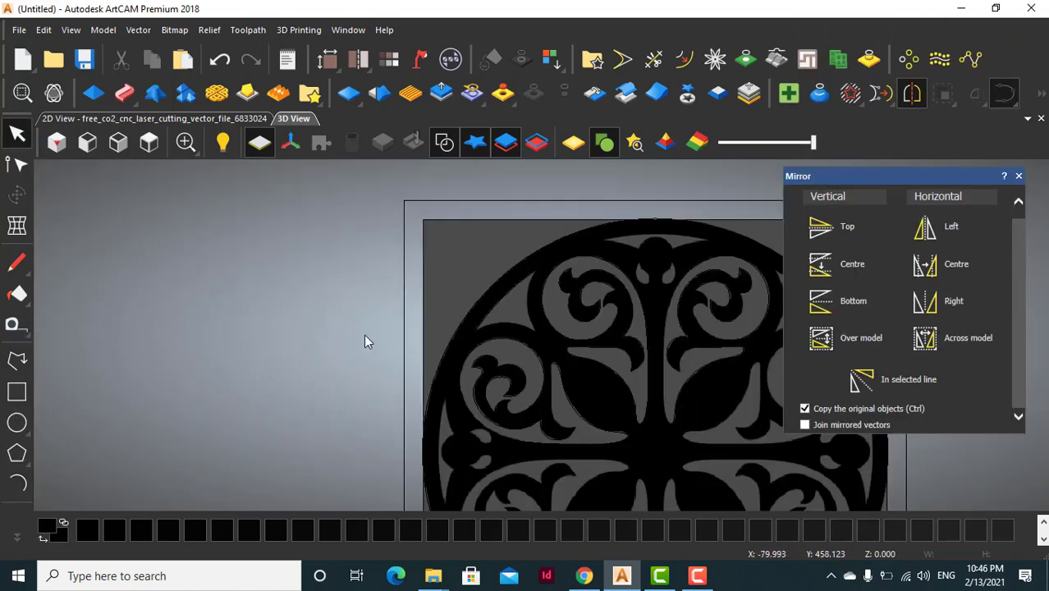
pyautogui.scroll(-1, 449, 361)
pyautogui.scroll(-1, 453, 371)
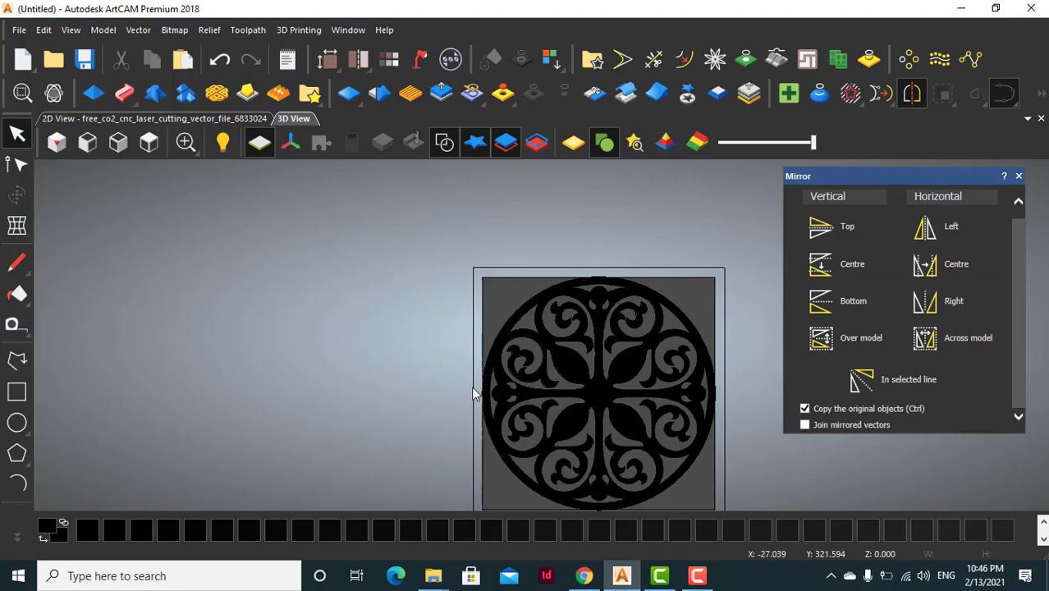
# Group the traced and mirrored vectors of the pattern's upper-left quarter into a single object.
pyautogui.click(523, 335)
pyautogui.click(570, 352)
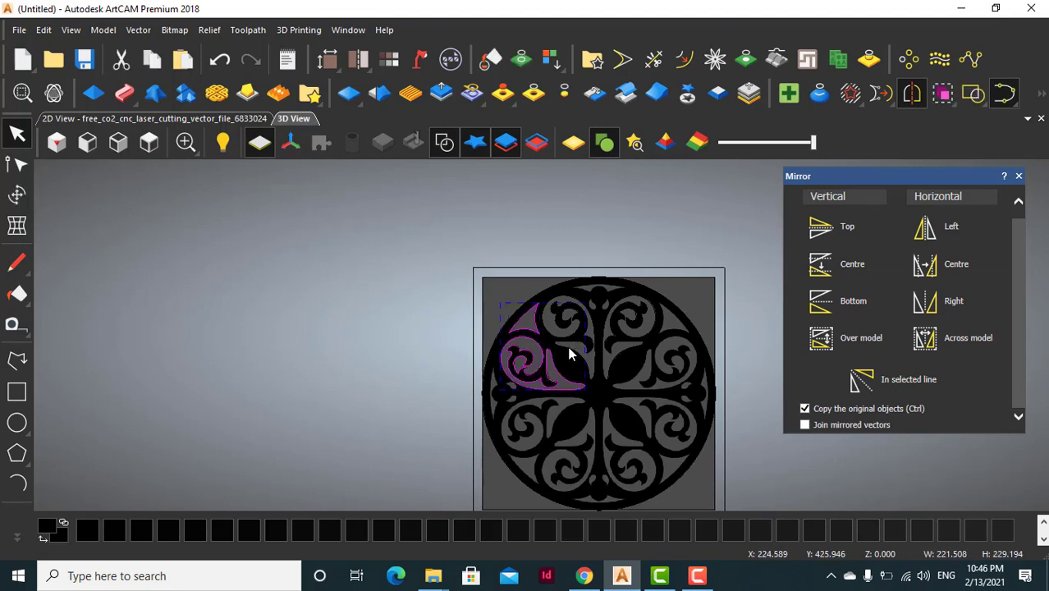
pyautogui.hotkey('ctrl', 'g')
pyautogui.click(378, 346)
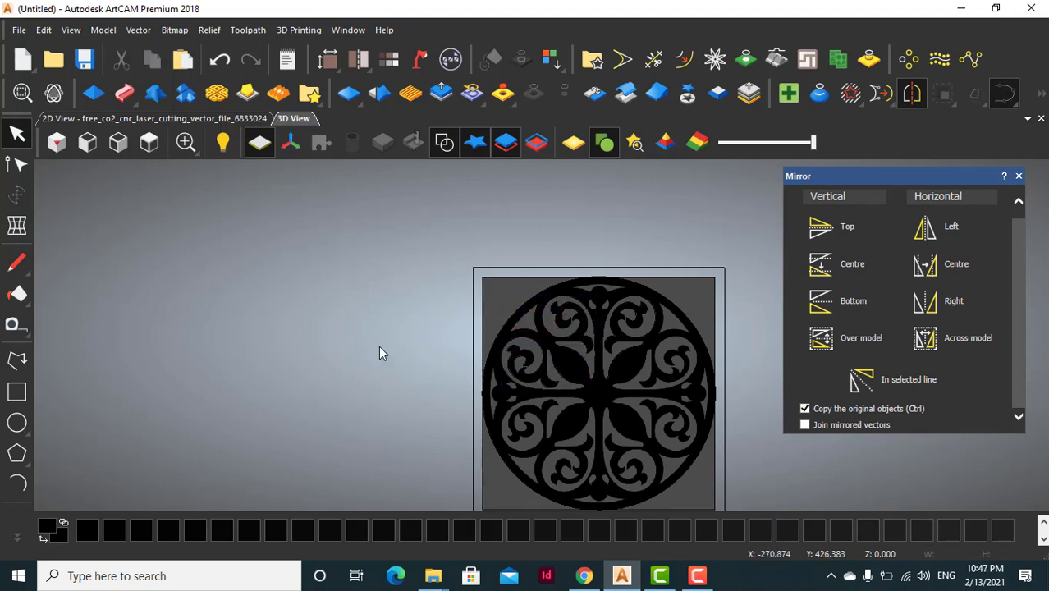
# Open Block and Rotate Copy for the grouped quarter and shrink and place its dialog clear of the pattern.
pyautogui.click(588, 371)
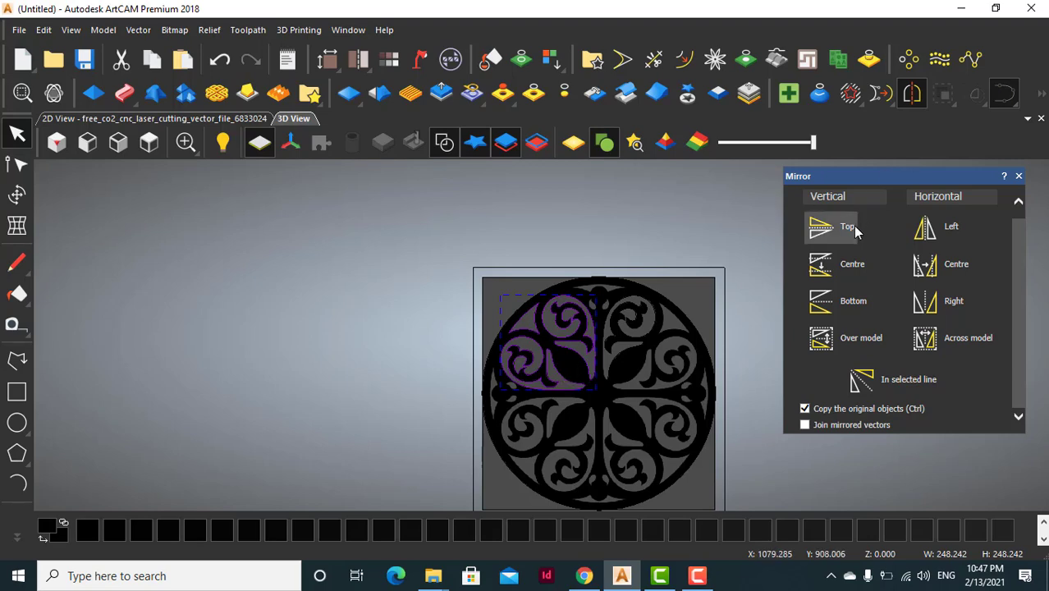
pyautogui.click(908, 58)
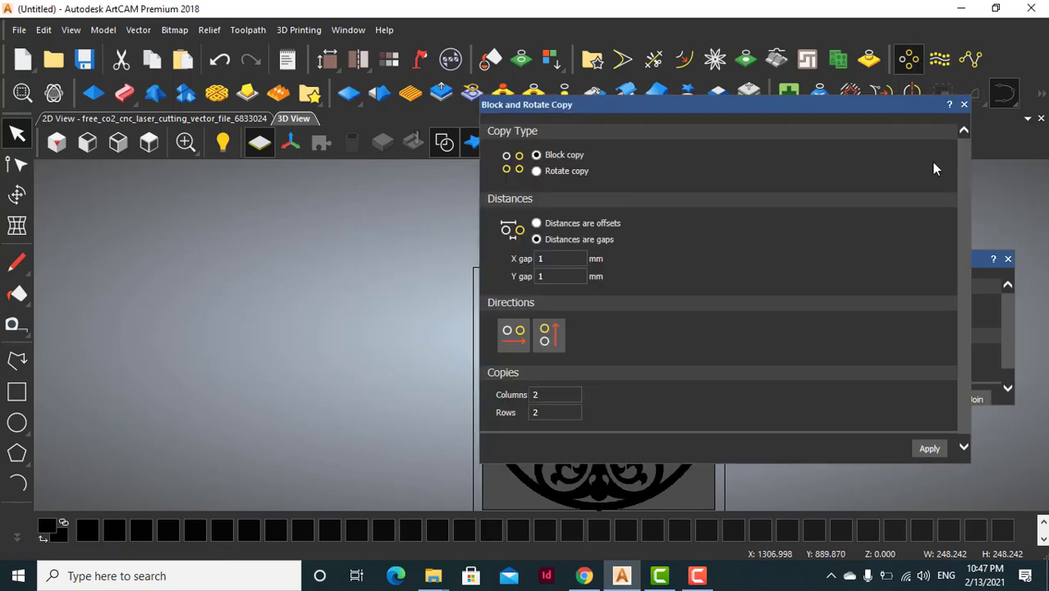
pyautogui.moveTo(778, 109); pyautogui.dragTo(917, 155)
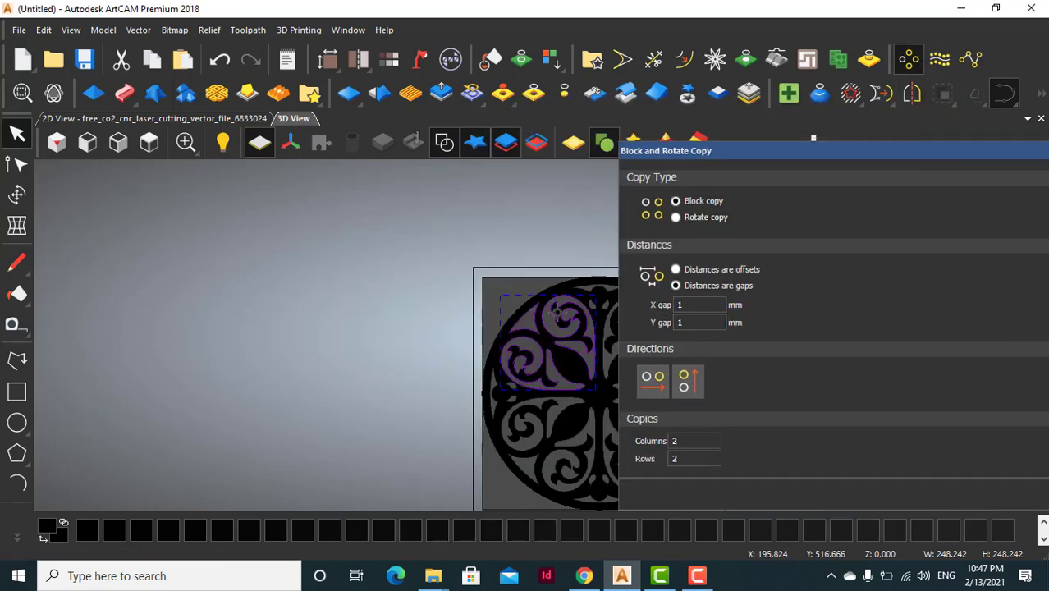
pyautogui.scroll(-3, 551, 306)
pyautogui.moveTo(745, 153); pyautogui.dragTo(830, 214)
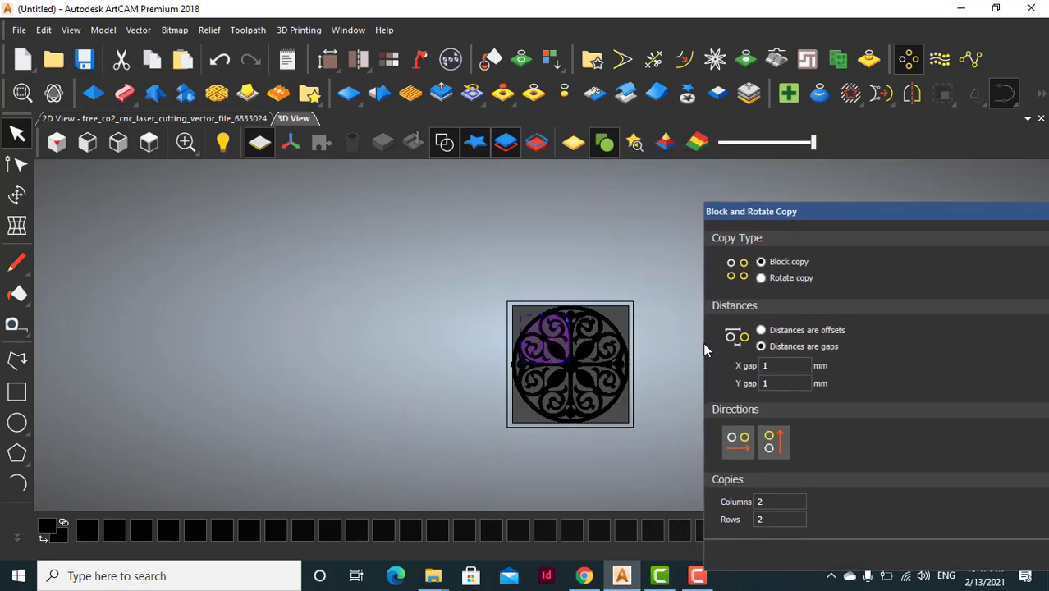
pyautogui.moveTo(704, 343); pyautogui.dragTo(952, 368)
pyautogui.moveTo(994, 208); pyautogui.dragTo(731, 155)
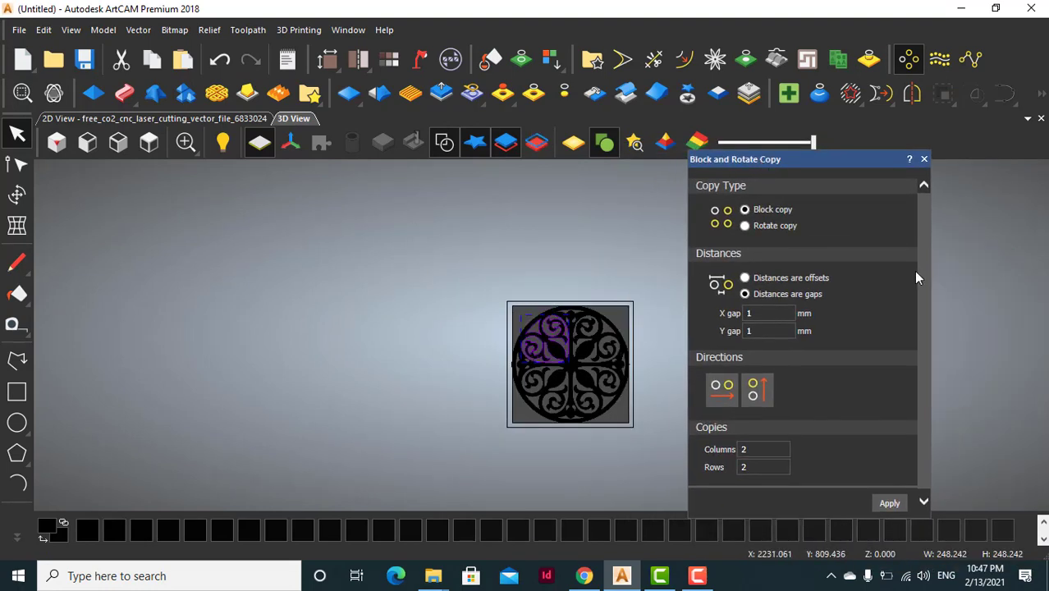
pyautogui.moveTo(930, 273); pyautogui.dragTo(856, 263)
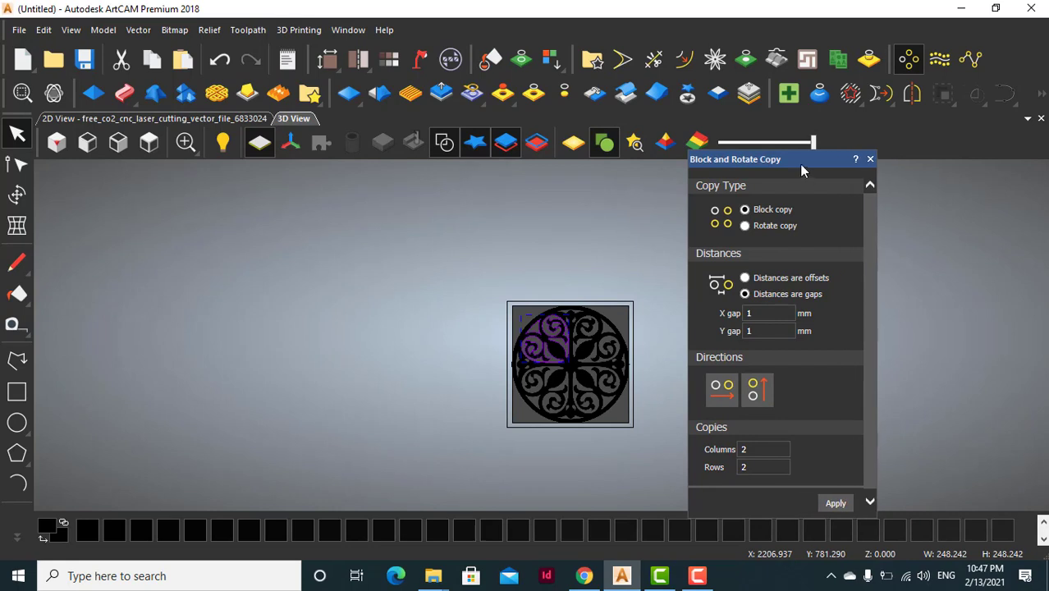
pyautogui.moveTo(799, 164); pyautogui.dragTo(886, 167)
pyautogui.scroll(2, 503, 375)
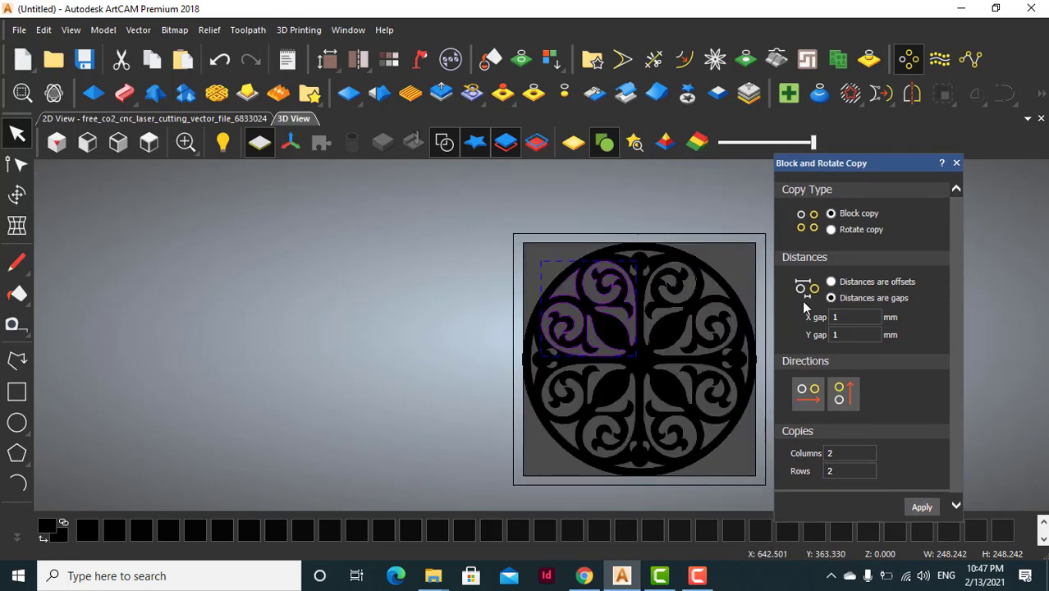
# Rotate copy the grouped quarter around the model centre X 304.8, Y 304.8, with 4 objects over a total of 360 degrees.
pyautogui.click(830, 229)
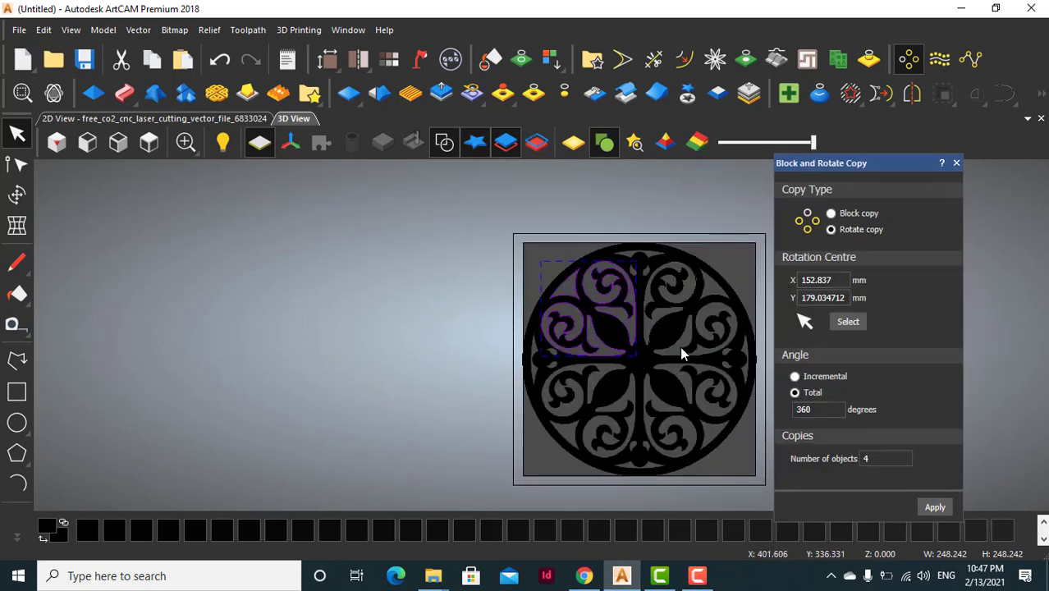
pyautogui.scroll(2, 681, 353)
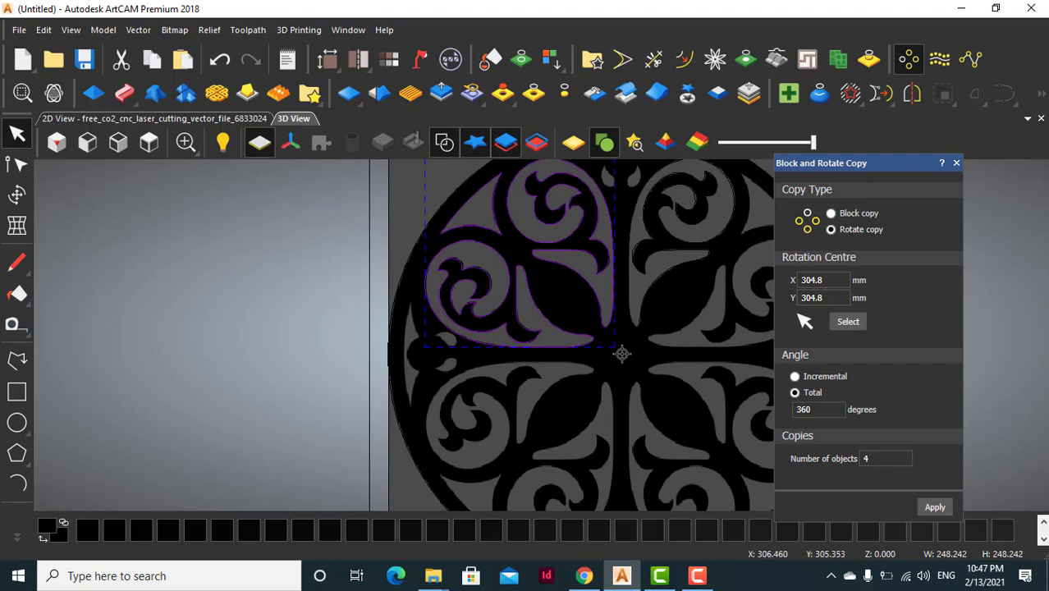
pyautogui.click(930, 504)
pyautogui.scroll(-2, 542, 352)
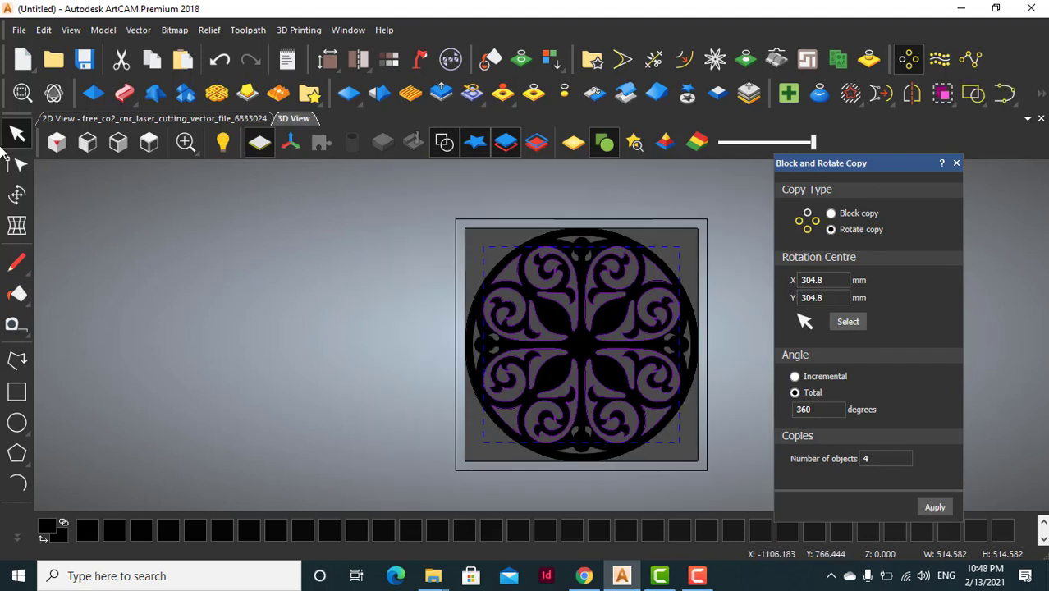
pyautogui.click(252, 287)
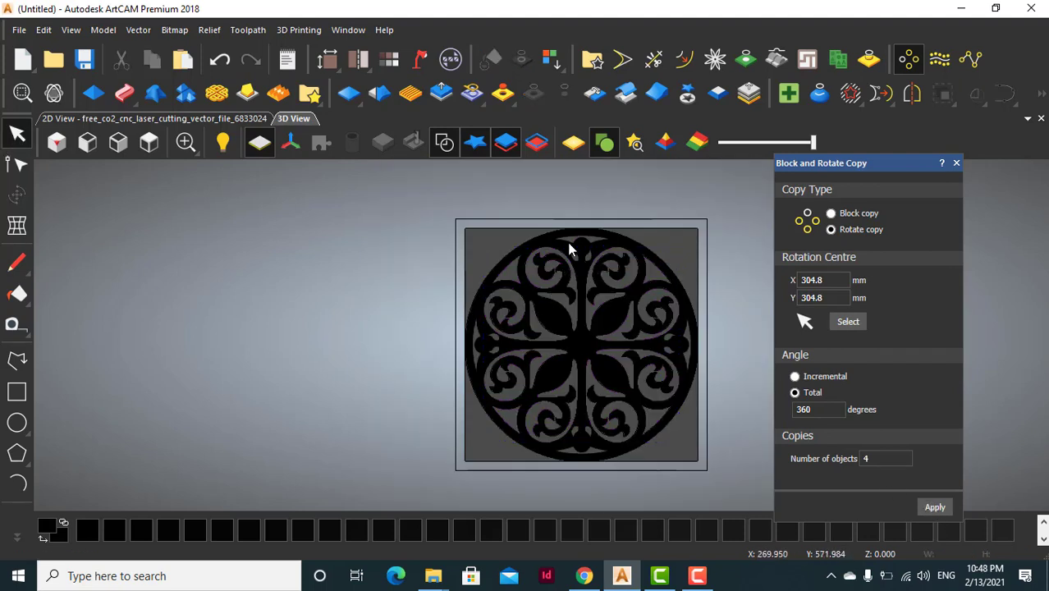
# Draw a start-end-point arc of about 285.5 mm radius along the upper edge of the crescent cutout at the pattern's top.
pyautogui.scroll(3, 532, 297)
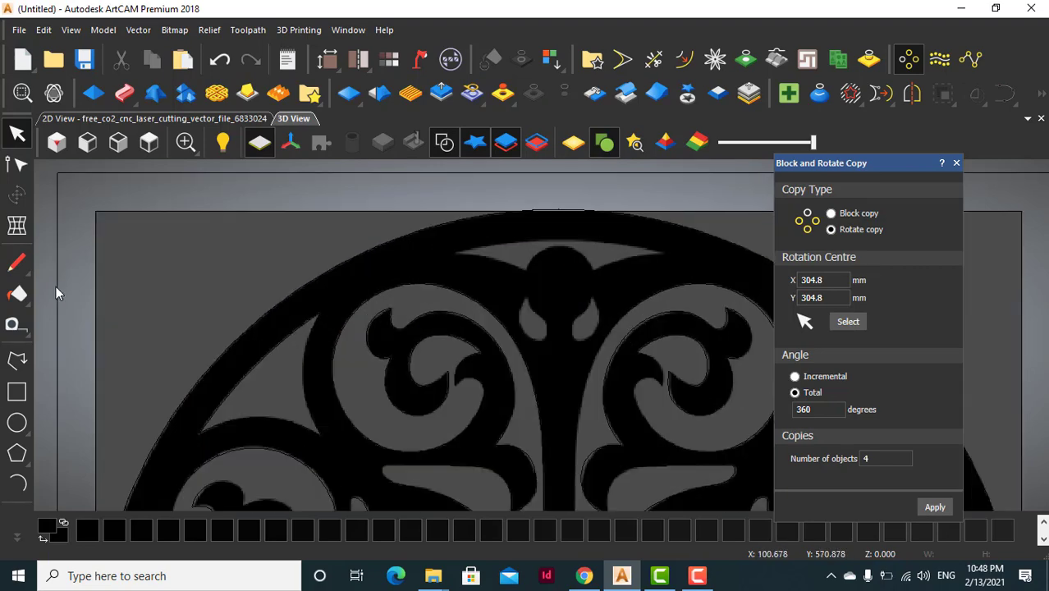
pyautogui.click(16, 482)
pyautogui.scroll(2, 470, 269)
pyautogui.scroll(-1, 493, 255)
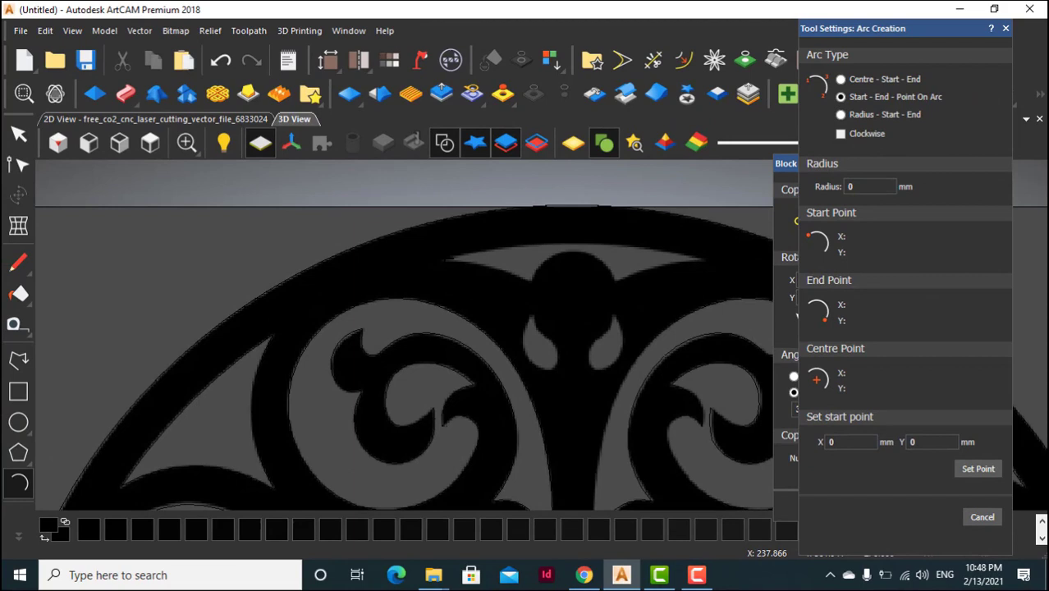
pyautogui.moveTo(444, 258); pyautogui.dragTo(704, 258)
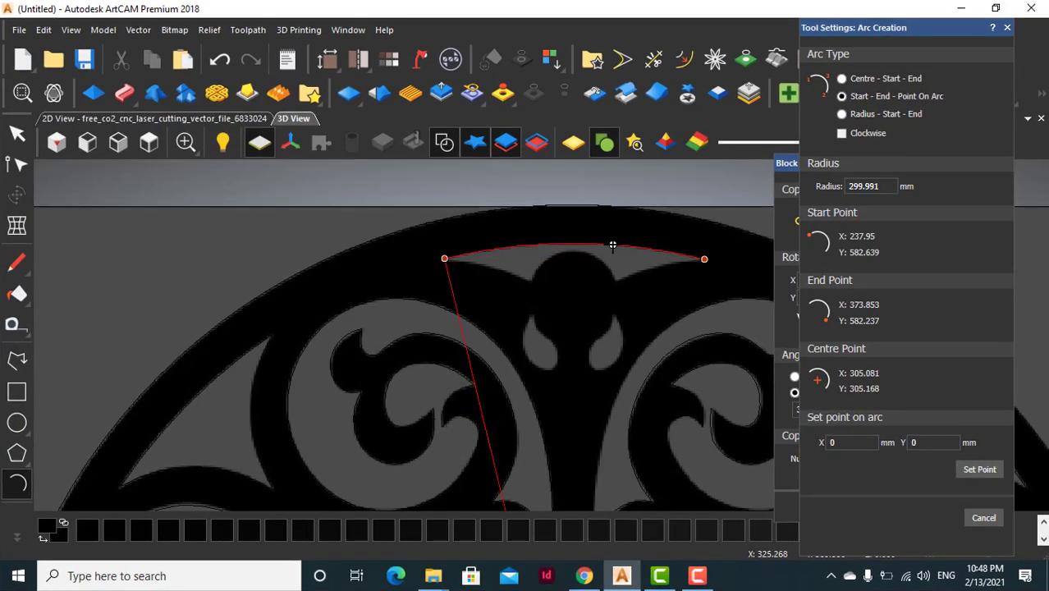
pyautogui.click(612, 246)
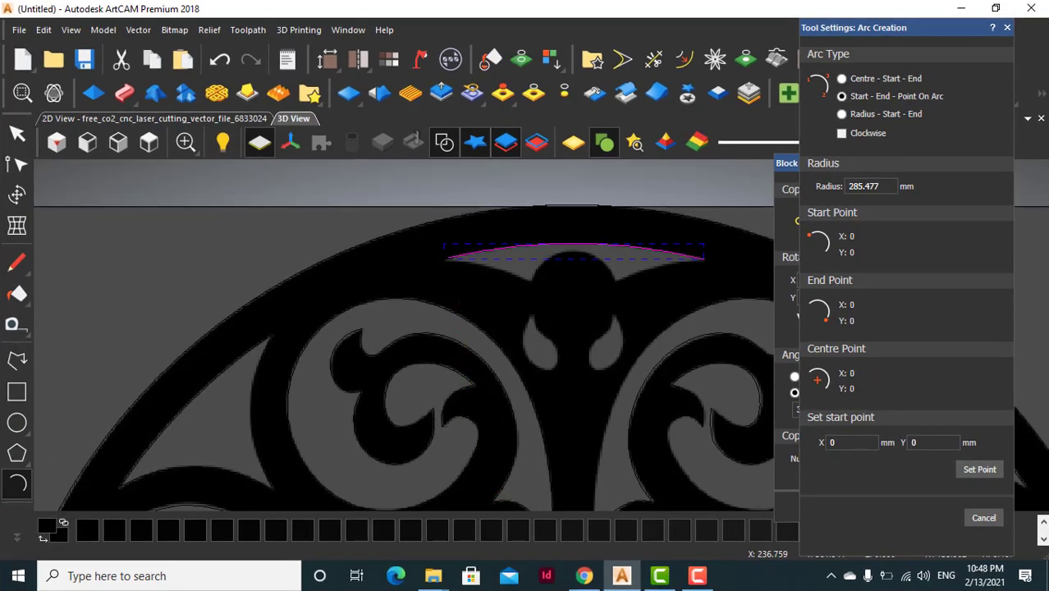
# Draw an arc of about 135.8 mm radius along the crescent's lower left edge, from its left tip to the round knob.
pyautogui.scroll(2, 450, 261)
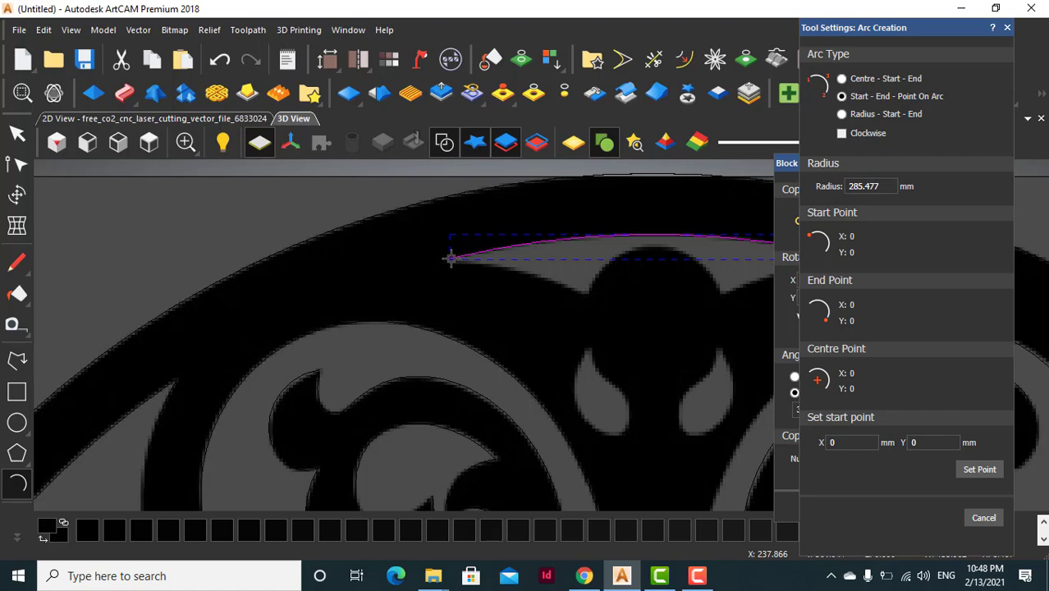
pyautogui.click(450, 259)
pyautogui.click(581, 294)
pyautogui.click(547, 274)
pyautogui.scroll(-2, 546, 338)
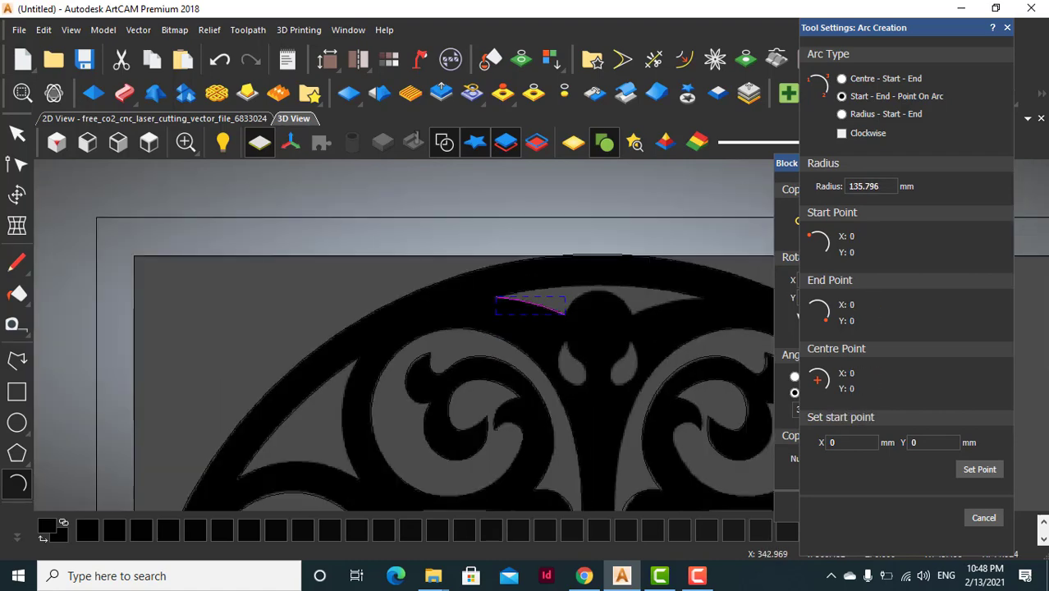
# Draw an arc of about 23.4 mm radius over the round knob between the crescent's two lower corners.
pyautogui.scroll(3, 659, 340)
pyautogui.click(423, 278)
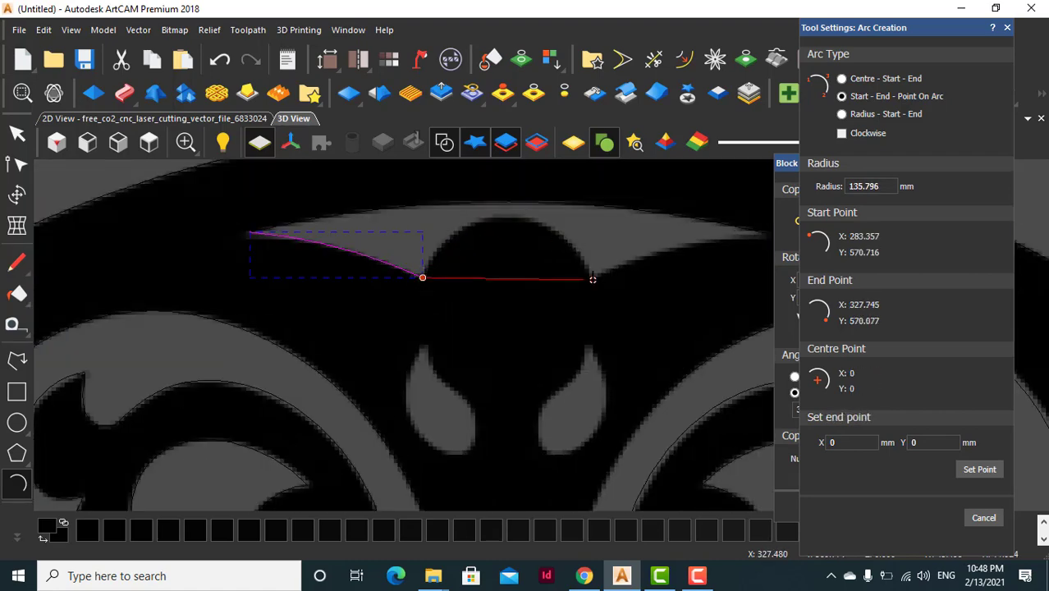
pyautogui.click(591, 277)
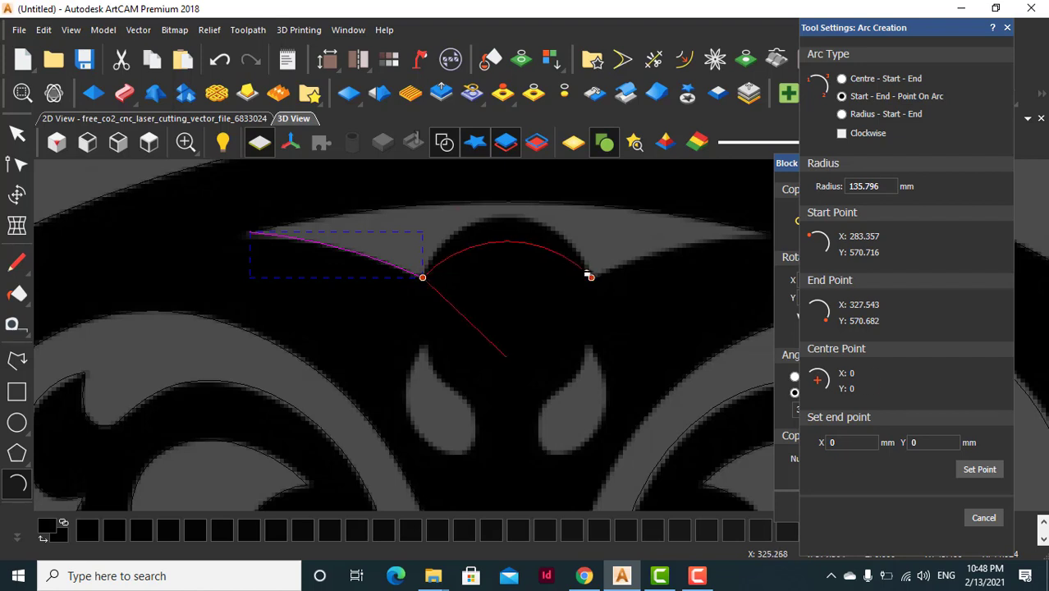
pyautogui.click(542, 224)
# Draw an arc about 46 mm wide along the crescent's lower right edge, from the knob to the right tip, and finish arc creation.
pyautogui.click(590, 277)
pyautogui.scroll(2, 751, 256)
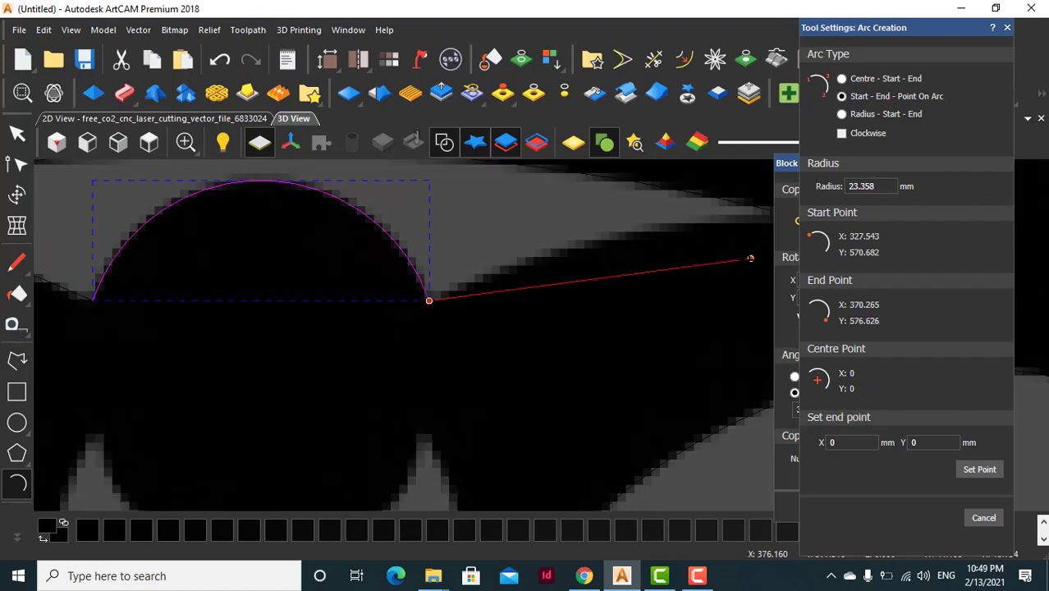
pyautogui.scroll(-2, 541, 335)
pyautogui.click(661, 274)
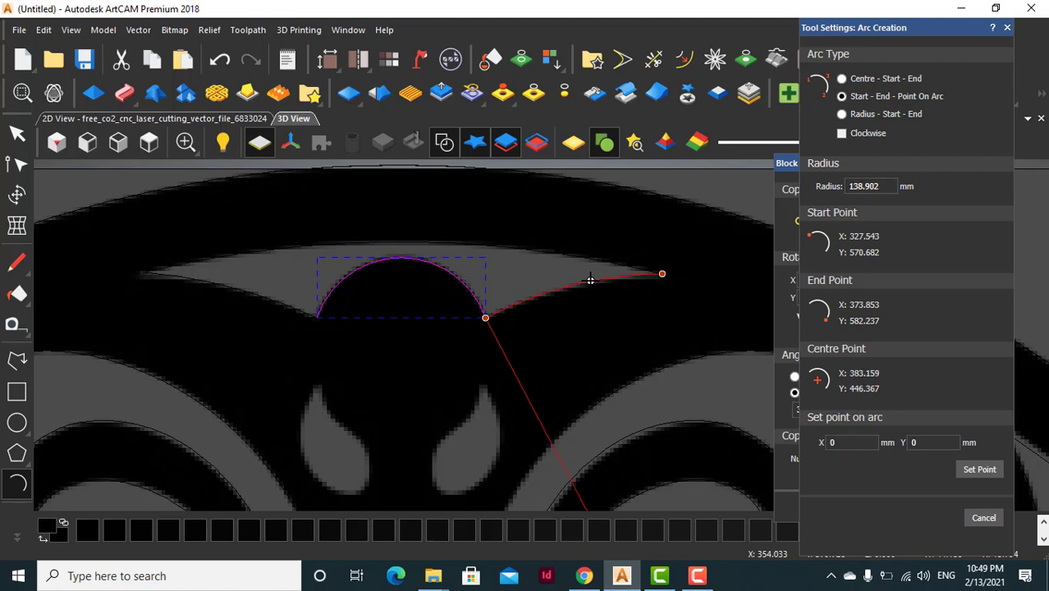
pyautogui.click(589, 282)
pyautogui.press('Escape')
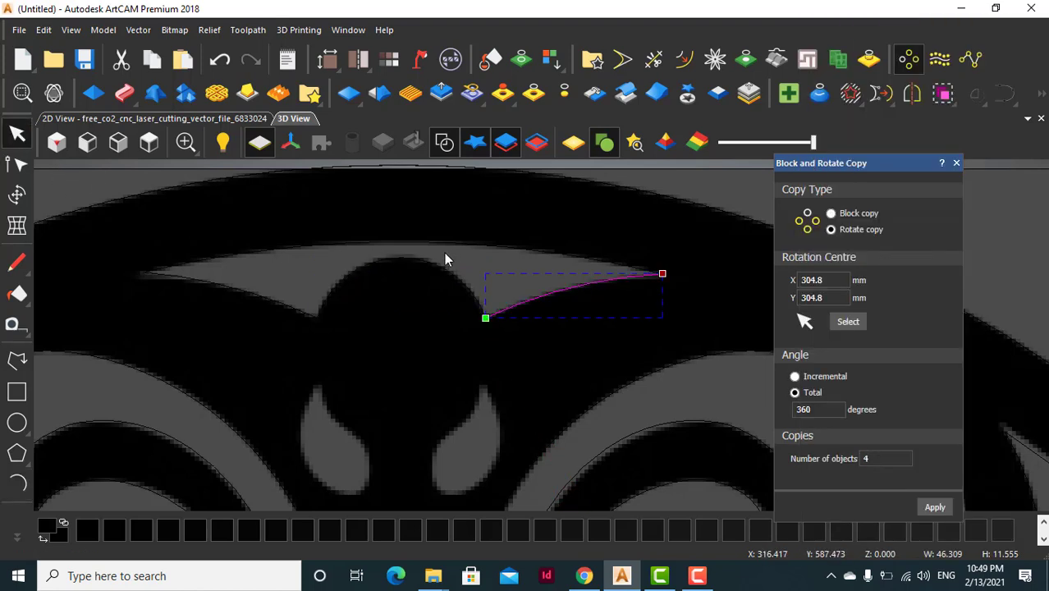
# Join the four crescent arcs into one closed vector at coincident nodes with a 0.025 mm tolerance.
pyautogui.click(444, 250)
pyautogui.keyDown('shift'); pyautogui.click(302, 314); pyautogui.keyUp('shift')
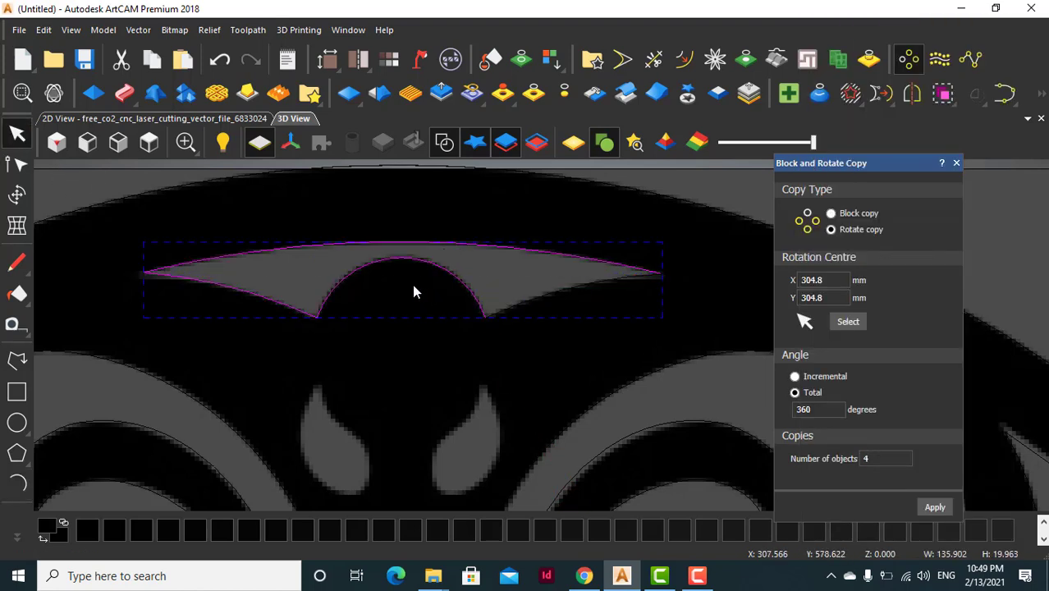
pyautogui.click(1004, 93)
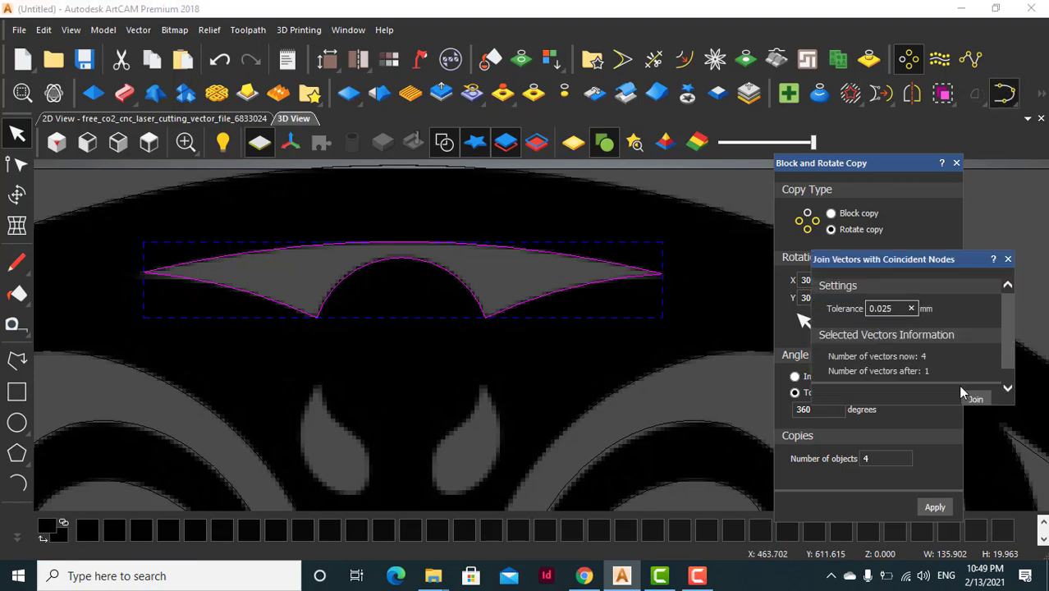
pyautogui.scroll(-5, 487, 285)
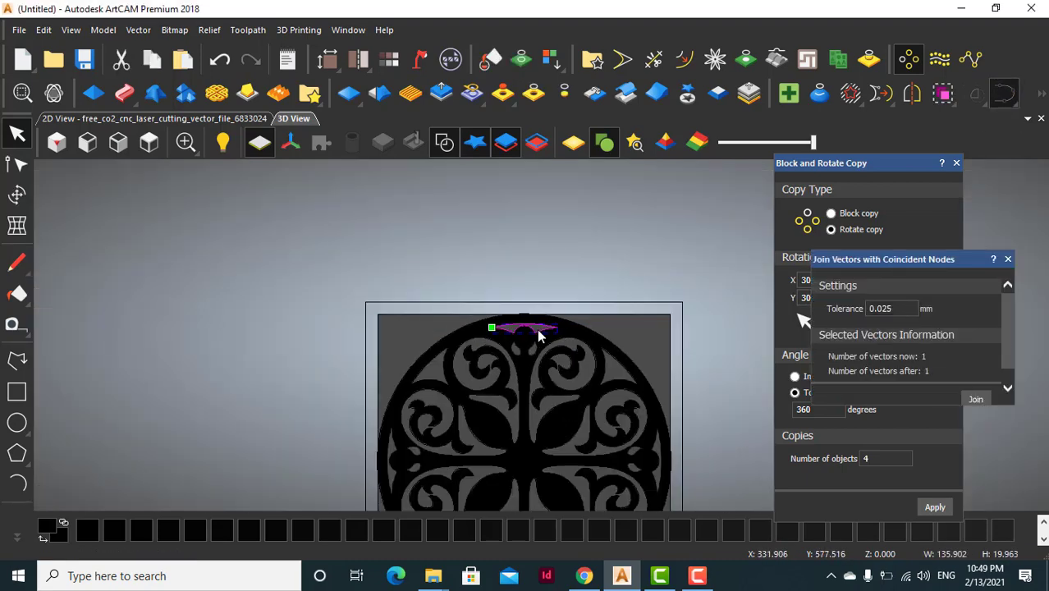
pyautogui.click(1007, 260)
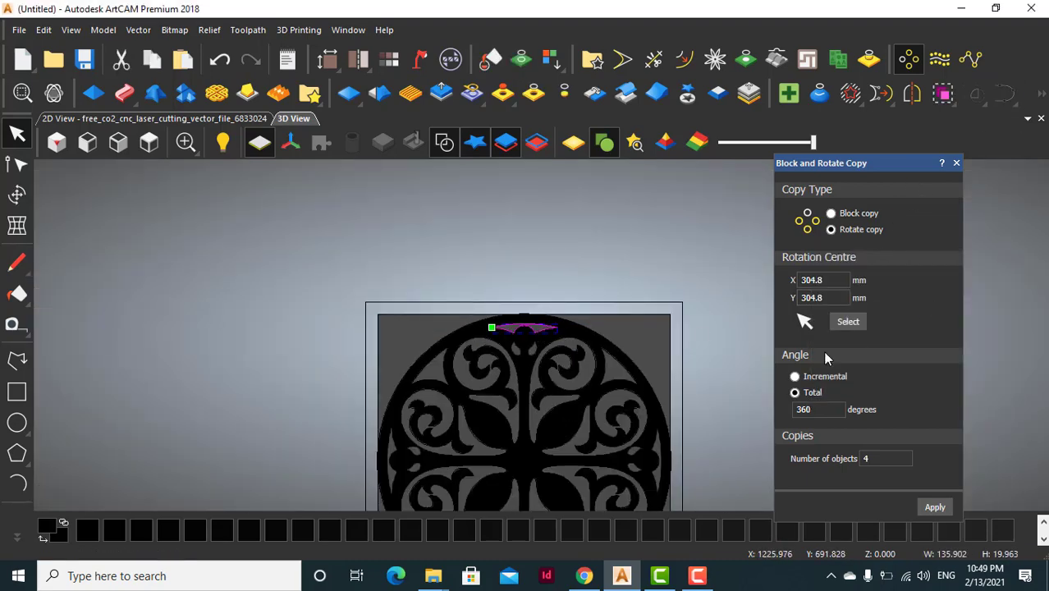
# Rotate copy the joined crescent around X 304.8, Y 304.8, with 4 objects over a total of 360 degrees.
pyautogui.click(524, 460)
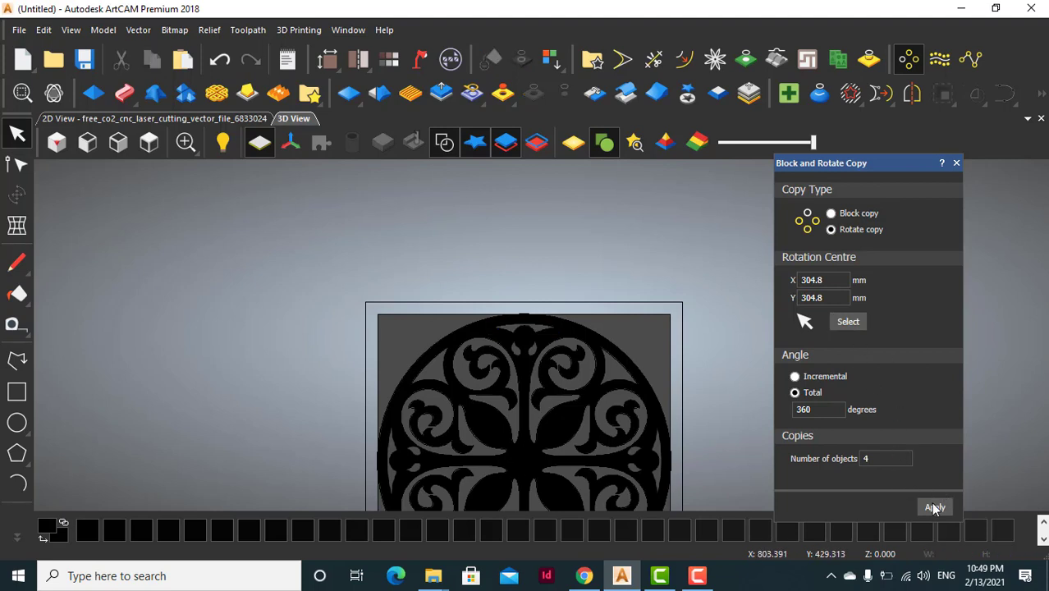
pyautogui.scroll(-2, 541, 337)
pyautogui.scroll(3, 541, 332)
pyautogui.click(548, 331)
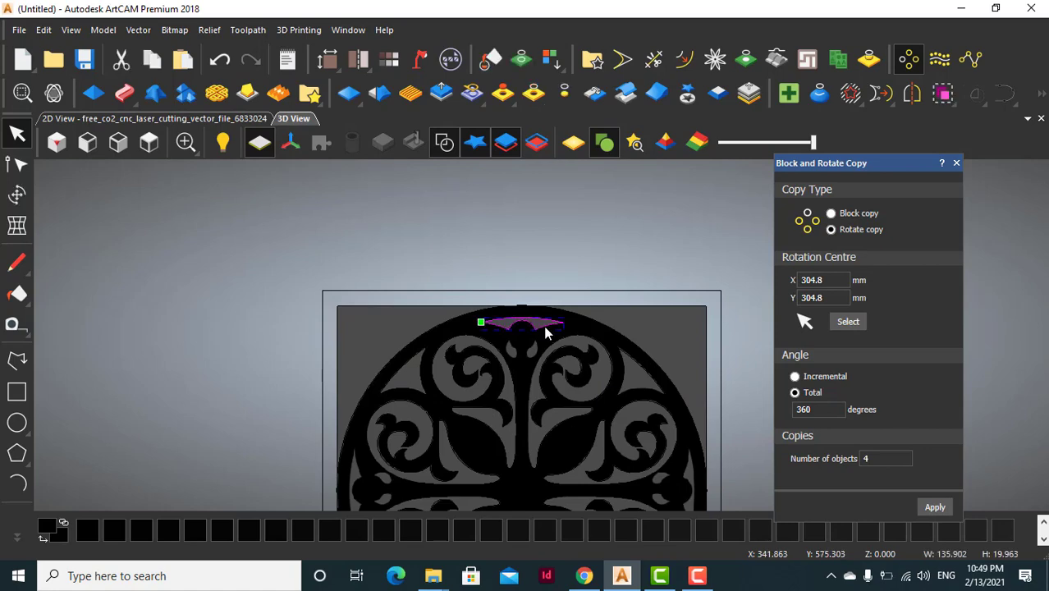
pyautogui.click(935, 506)
pyautogui.scroll(-1, 646, 405)
pyautogui.scroll(-2, 640, 447)
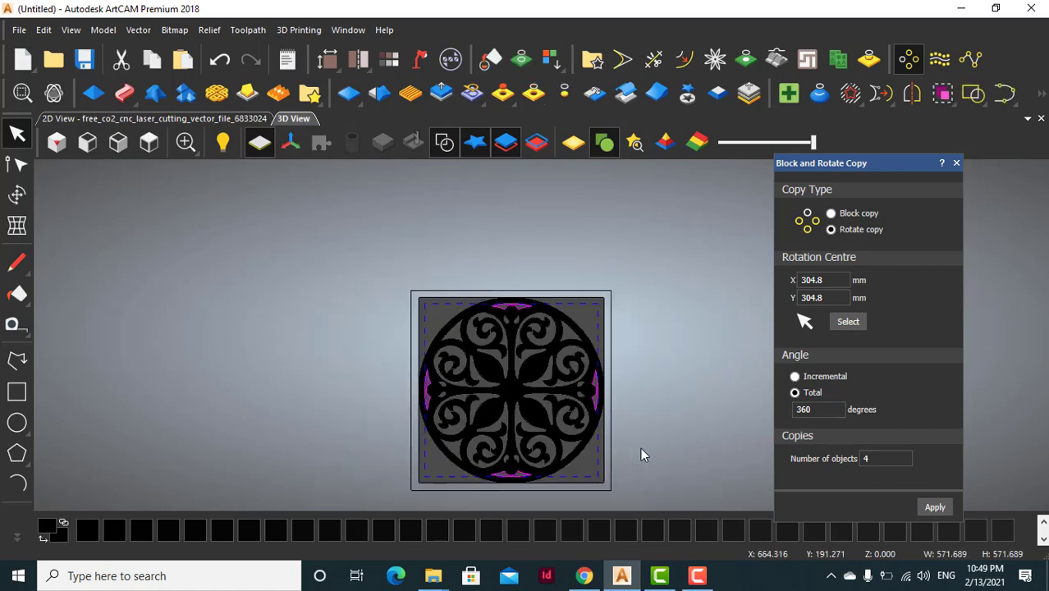
pyautogui.scroll(1, 565, 481)
pyautogui.click(322, 318)
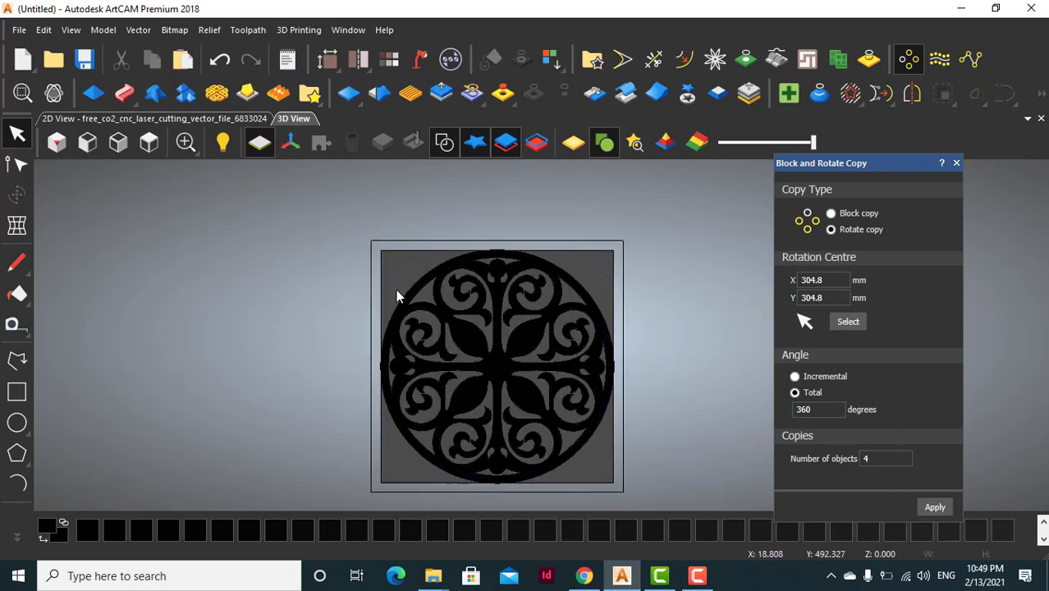
# Draw an arc of about 18.7 mm radius along the outer edge of the right teardrop cutout below the top knob.
pyautogui.scroll(4, 498, 289)
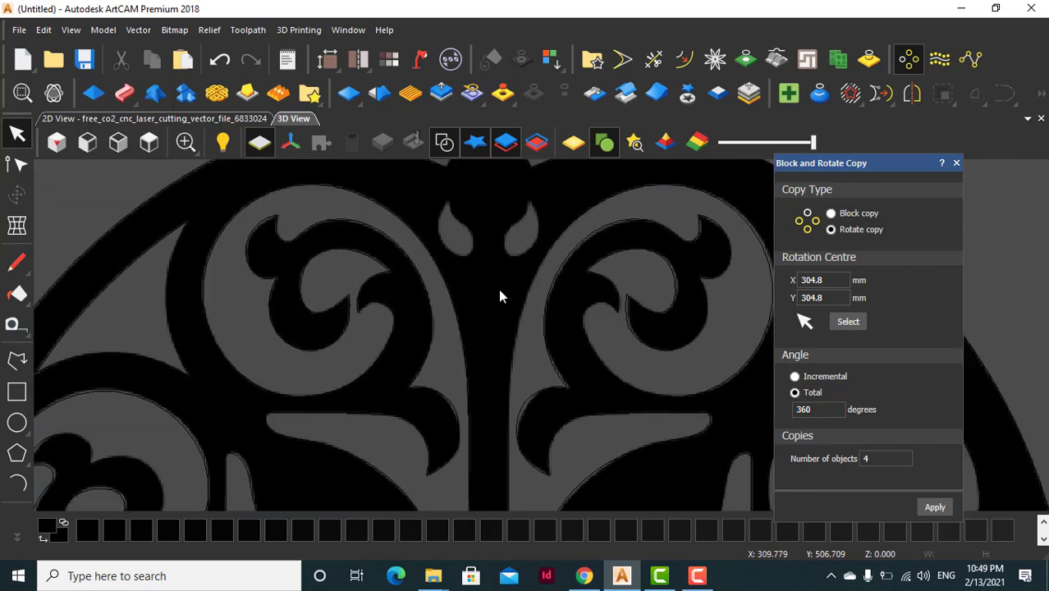
pyautogui.click(17, 483)
pyautogui.scroll(1, 529, 233)
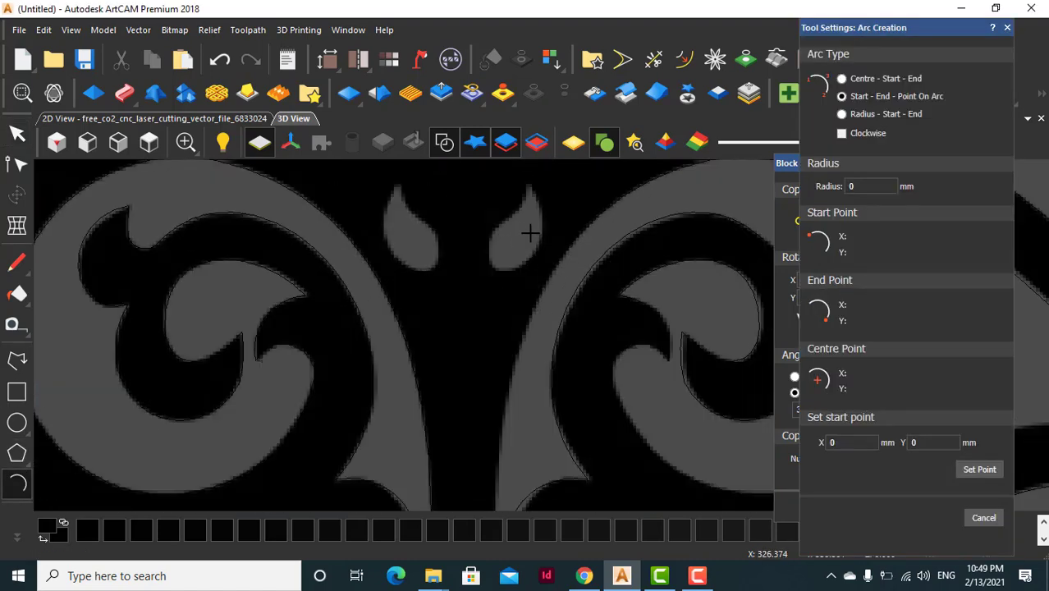
pyautogui.click(529, 188)
pyautogui.click(525, 264)
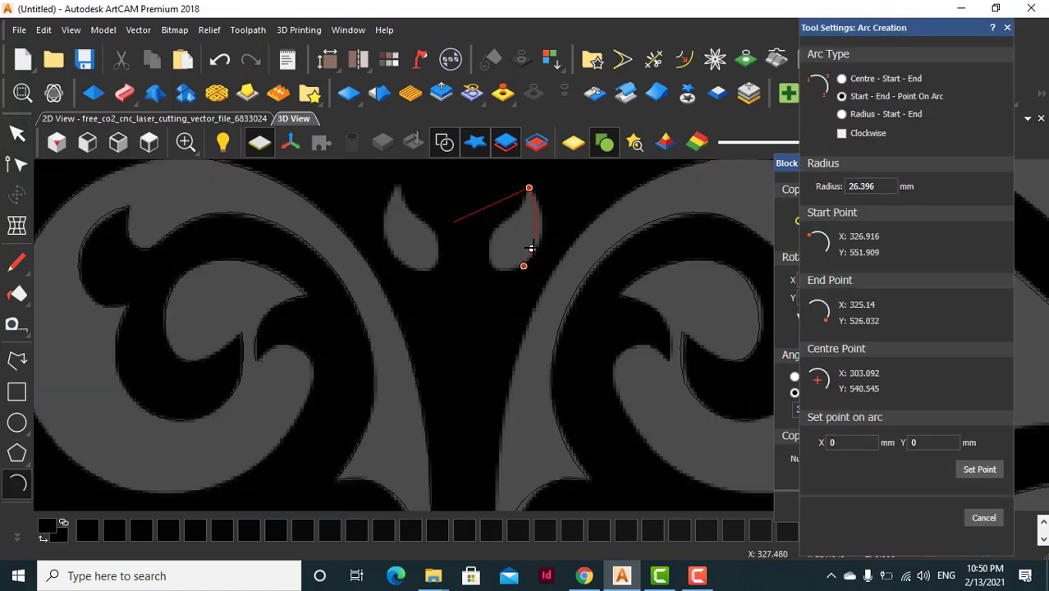
pyautogui.click(540, 236)
# Draw an arc of about 7.2 mm radius around the right teardrop's rounded bottom to its inner edge.
pyautogui.click(522, 266)
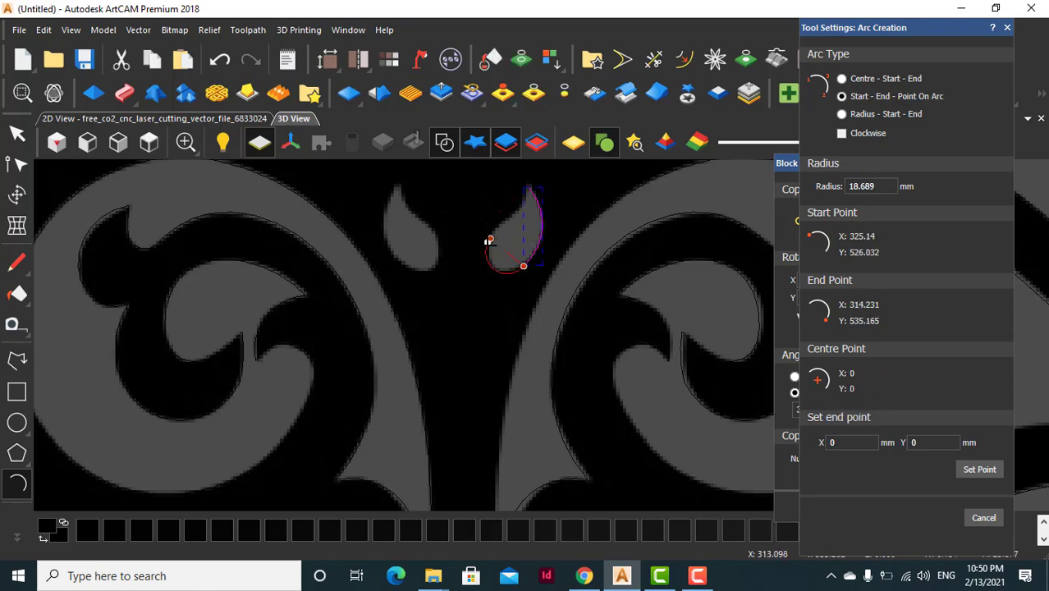
pyautogui.click(490, 239)
pyautogui.click(491, 253)
# Draw a bulging arc of about 11.4 mm radius partway up the right teardrop's inner edge.
pyautogui.scroll(3, 498, 234)
pyautogui.scroll(-1, 513, 284)
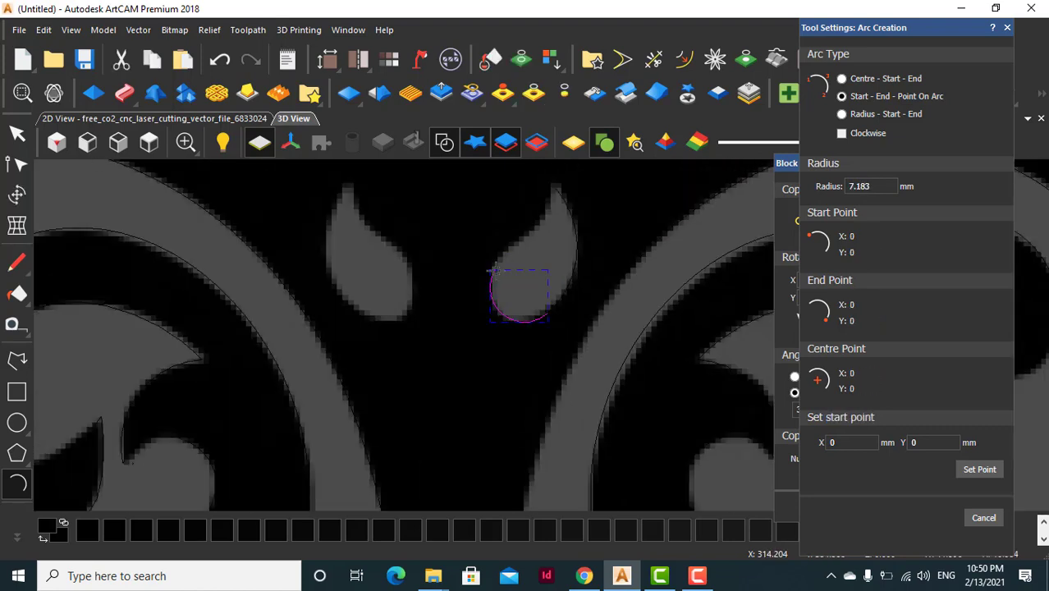
pyautogui.click(494, 269)
pyautogui.click(525, 237)
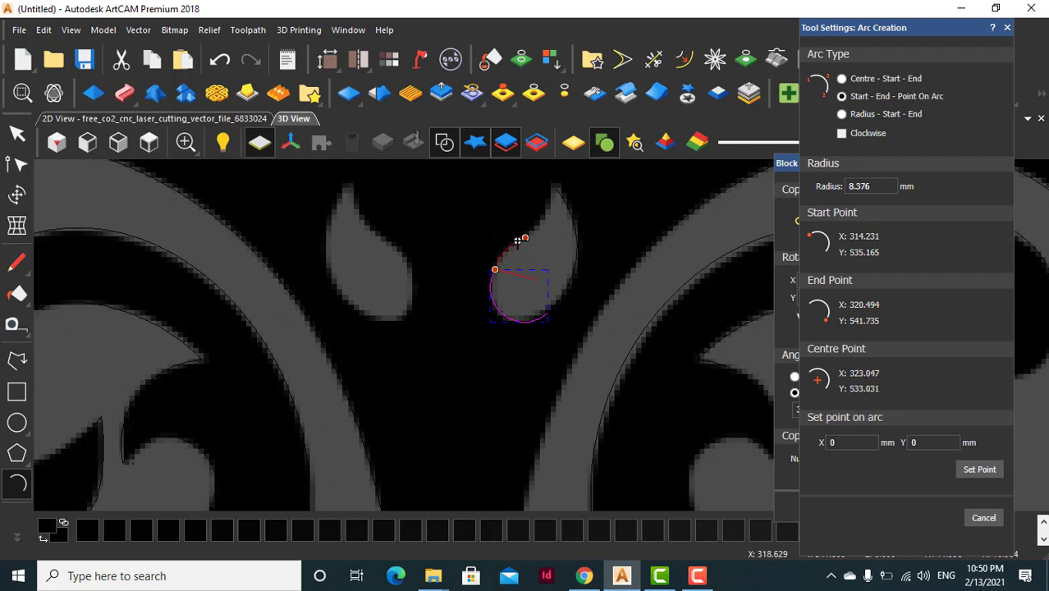
pyautogui.click(519, 242)
# Draw an arc about 6.4 mm wide and 10.2 mm high up to the teardrop's tip, and finish arc creation.
pyautogui.click(525, 237)
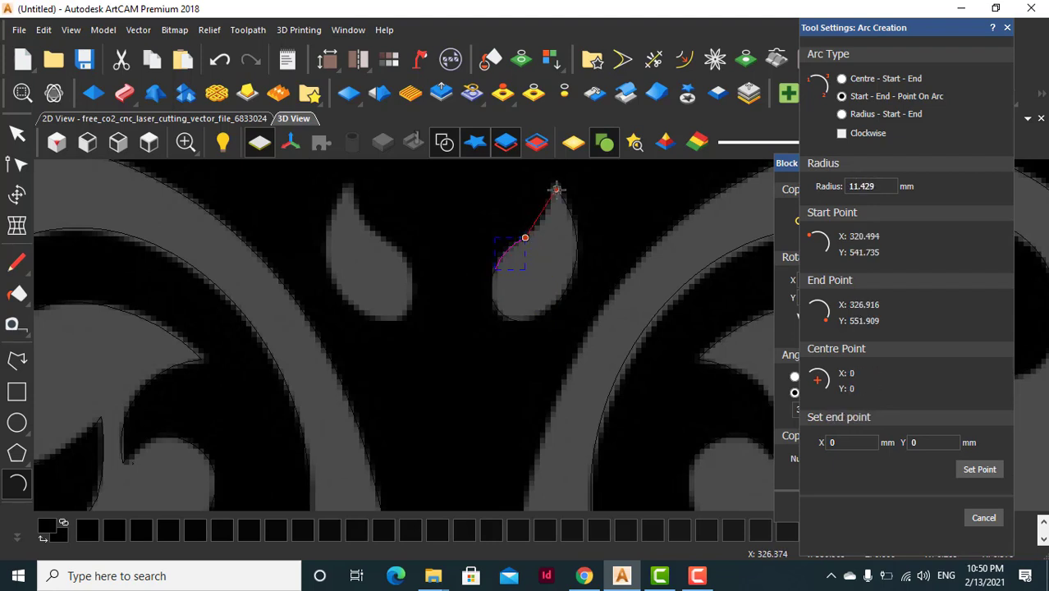
pyautogui.click(556, 189)
pyautogui.click(552, 209)
pyautogui.click(17, 133)
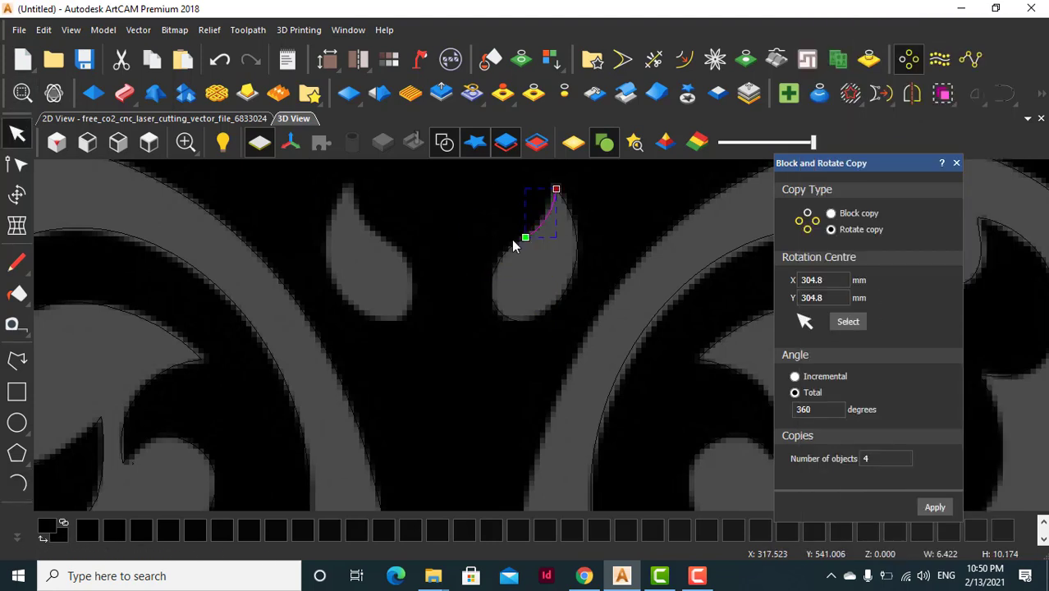
# Join the four teardrop arcs into one closed vector.
pyautogui.keyDown('shift'); pyautogui.click(495, 273); pyautogui.keyUp('shift')
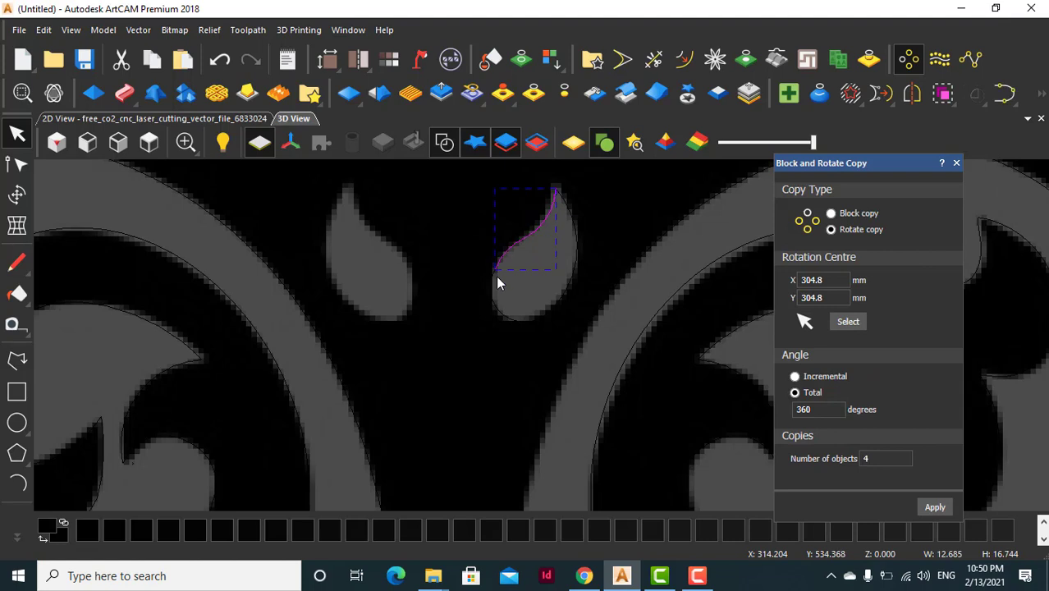
pyautogui.keyDown('shift'); pyautogui.click(570, 292); pyautogui.keyUp('shift')
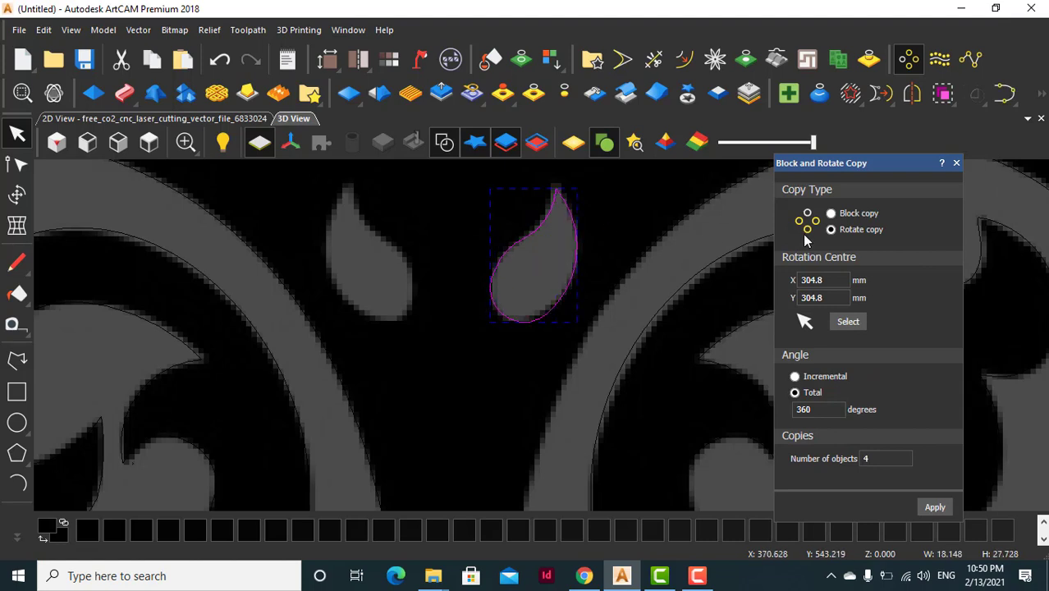
pyautogui.click(1004, 93)
pyautogui.click(985, 402)
pyautogui.click(1007, 255)
pyautogui.click(956, 162)
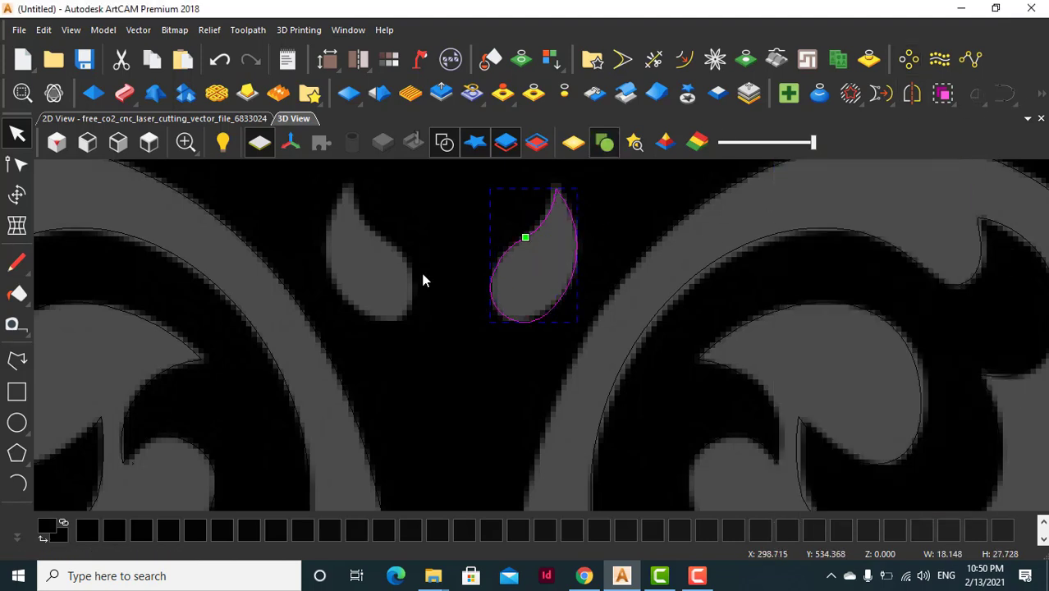
# Adjust the curve handles at the teardrop's lower right node so the outline follows the bitmap edge more closely.
pyautogui.click(17, 164)
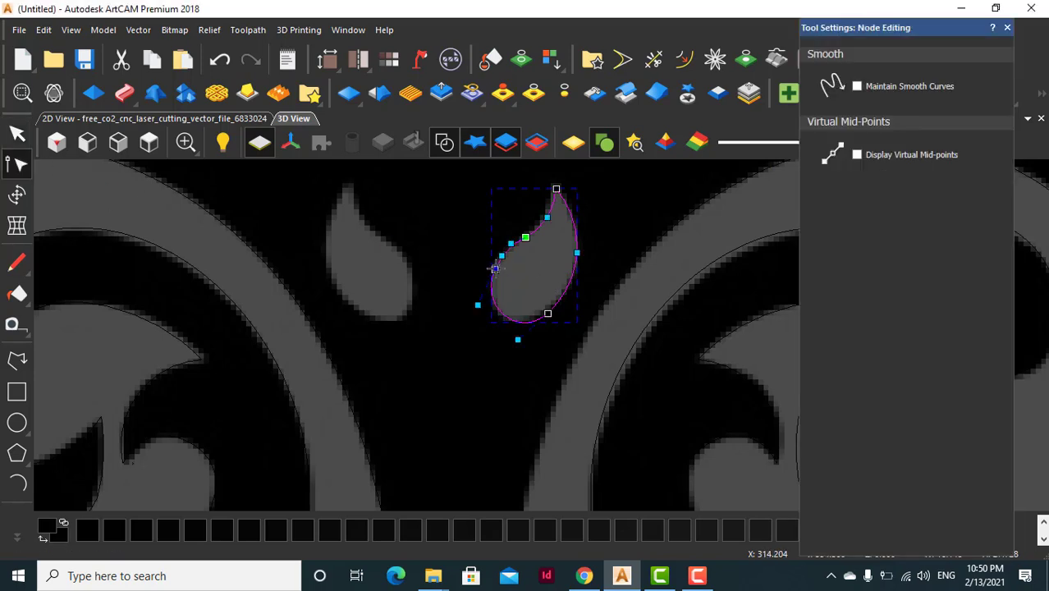
pyautogui.scroll(1, 484, 304)
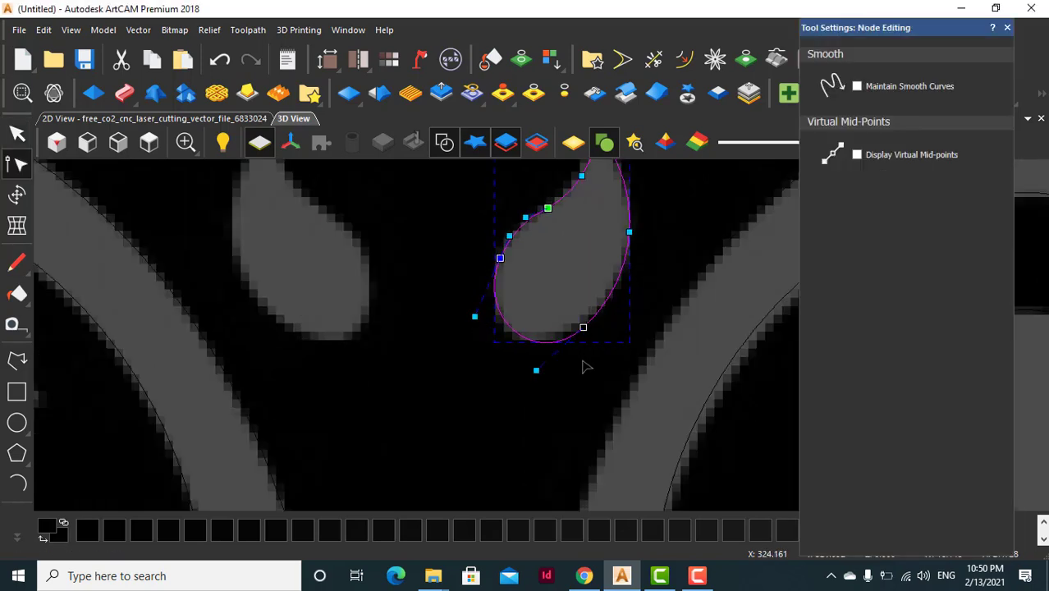
pyautogui.click(583, 327)
pyautogui.moveTo(536, 371); pyautogui.dragTo(523, 367)
pyautogui.press('Escape')
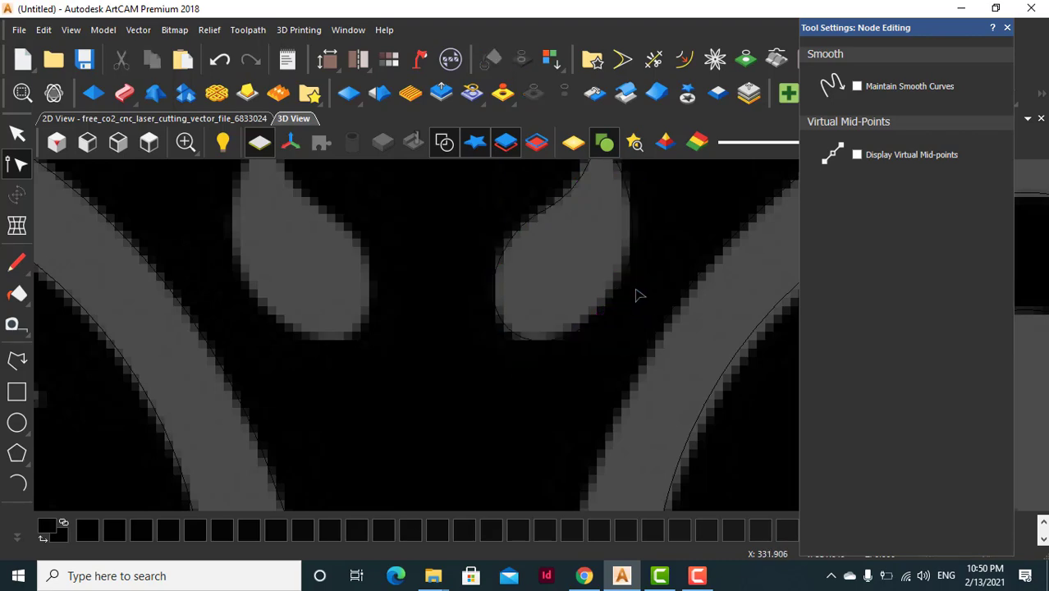
pyautogui.click(600, 313)
pyautogui.moveTo(648, 288); pyautogui.dragTo(638, 287)
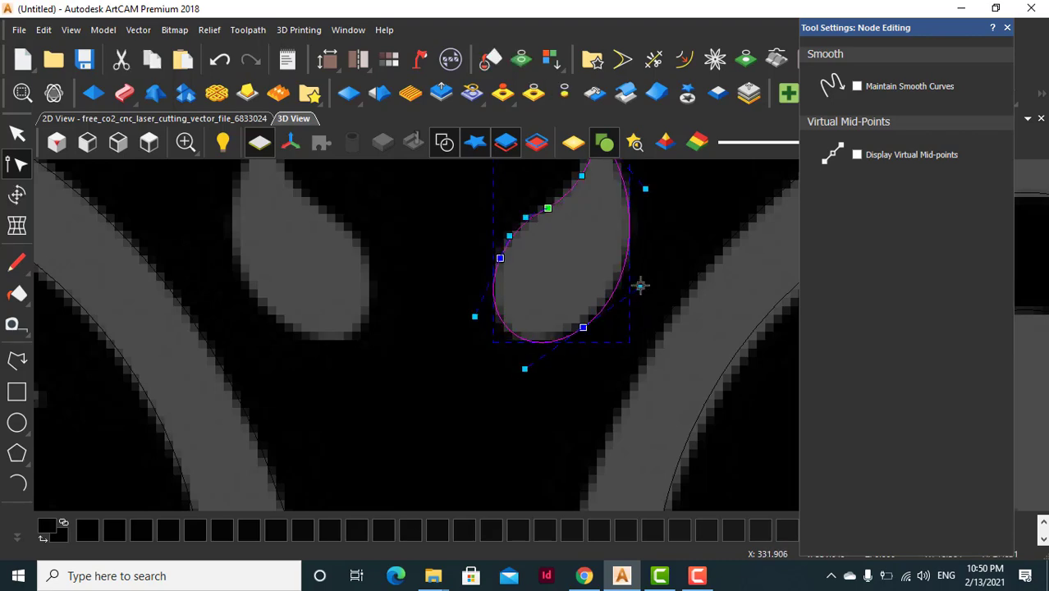
pyautogui.moveTo(639, 286); pyautogui.dragTo(532, 405, button='middle')
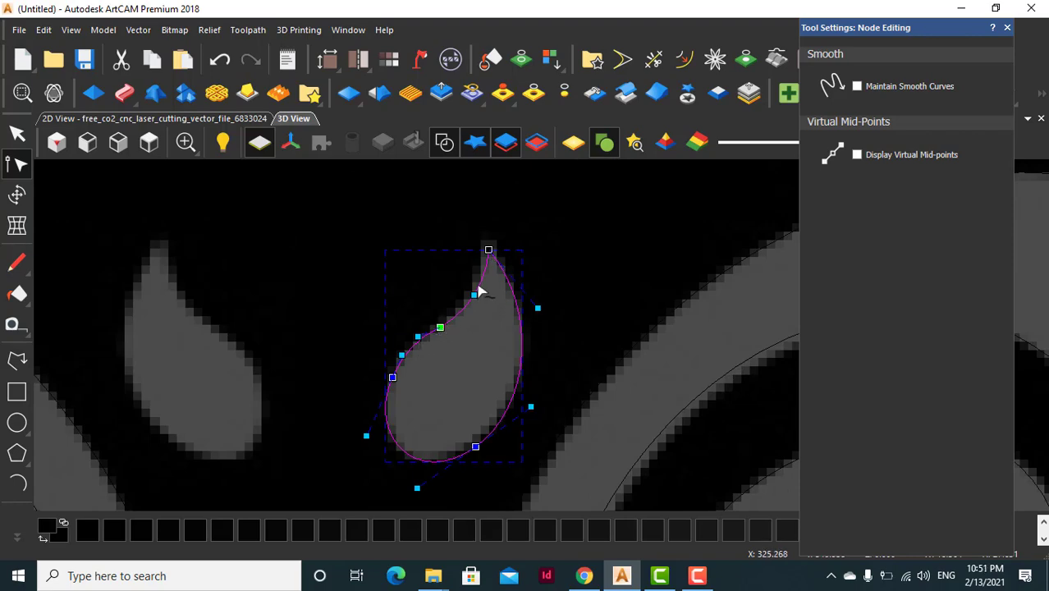
# Mirror a copy of the teardrop horizontally across the model.
pyautogui.scroll(-2, 581, 367)
pyautogui.press('n')
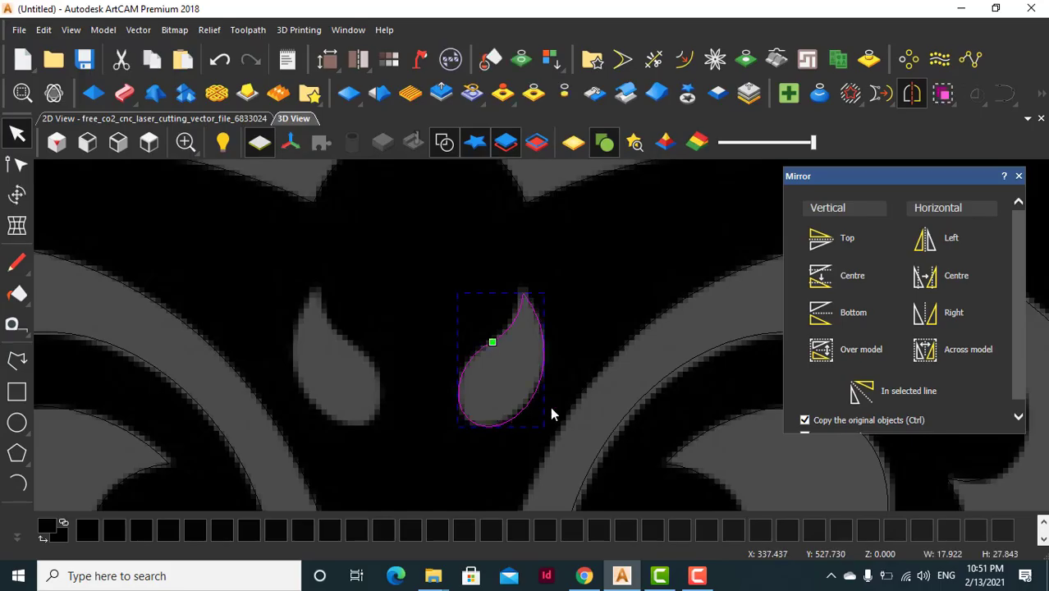
pyautogui.click(932, 354)
pyautogui.click(587, 318)
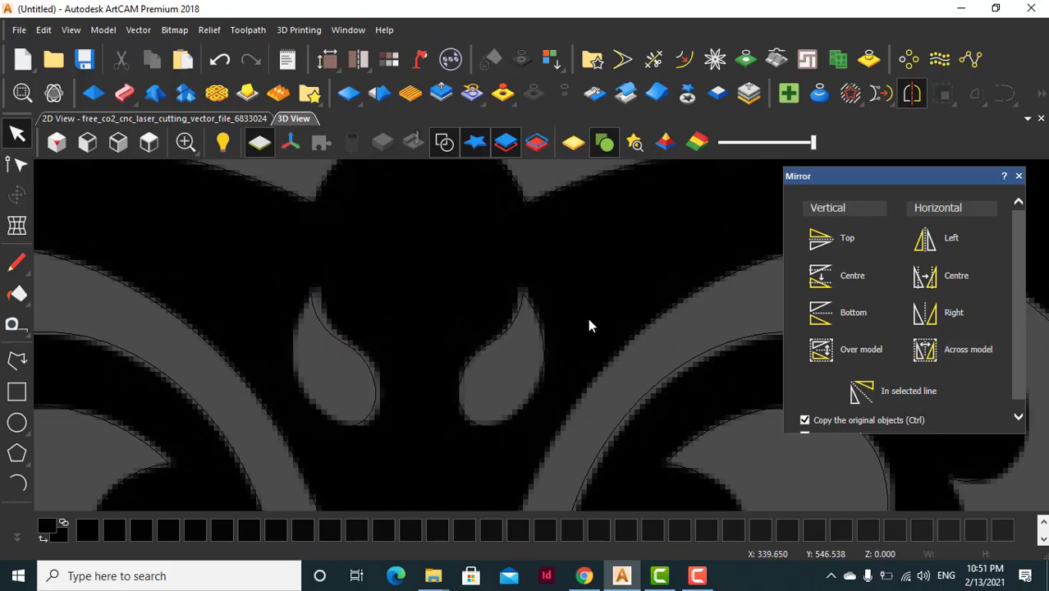
# Group the original teardrop with its mirrored copy.
pyautogui.scroll(-4, 586, 314)
pyautogui.click(527, 361)
pyautogui.keyDown('shift'); pyautogui.click(485, 360); pyautogui.keyUp('shift')
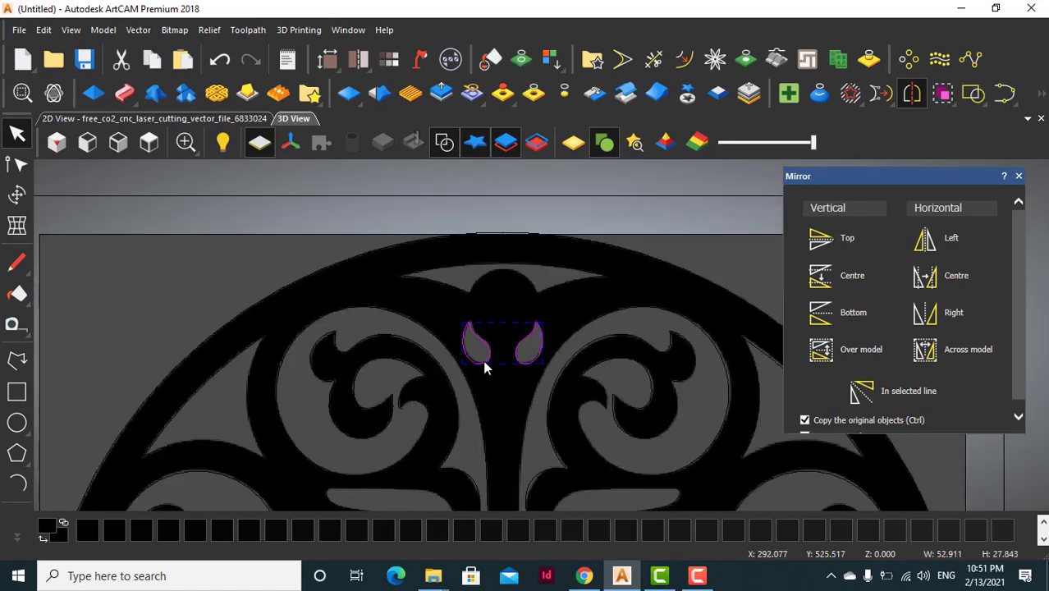
# Open the block and rotate copy settings, close the mirror settings, and set the copy type to Rotate copy.
pyautogui.click(908, 58)
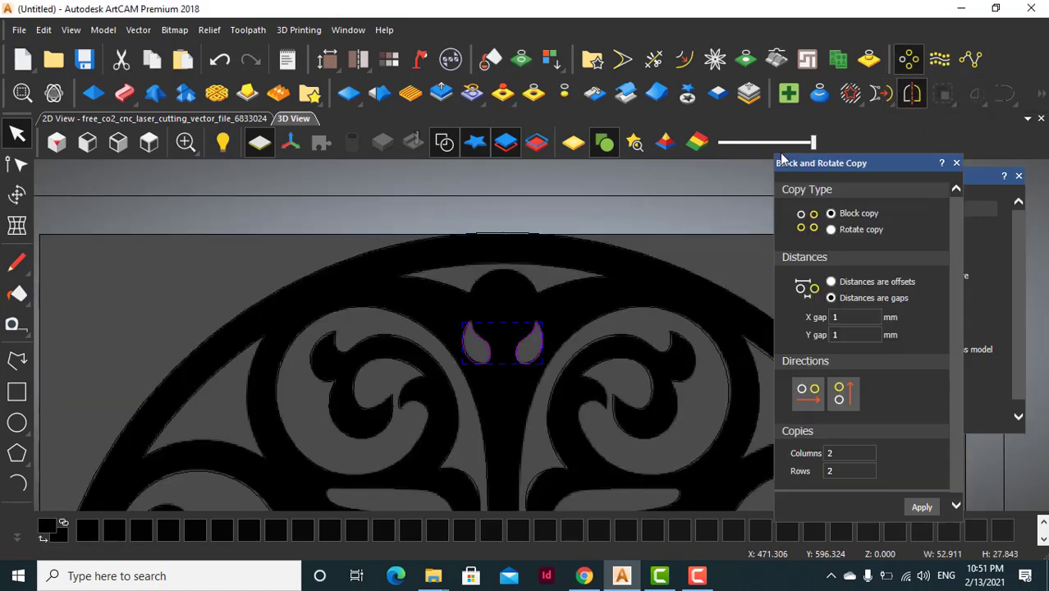
pyautogui.scroll(-4, 538, 413)
pyautogui.scroll(3, 538, 413)
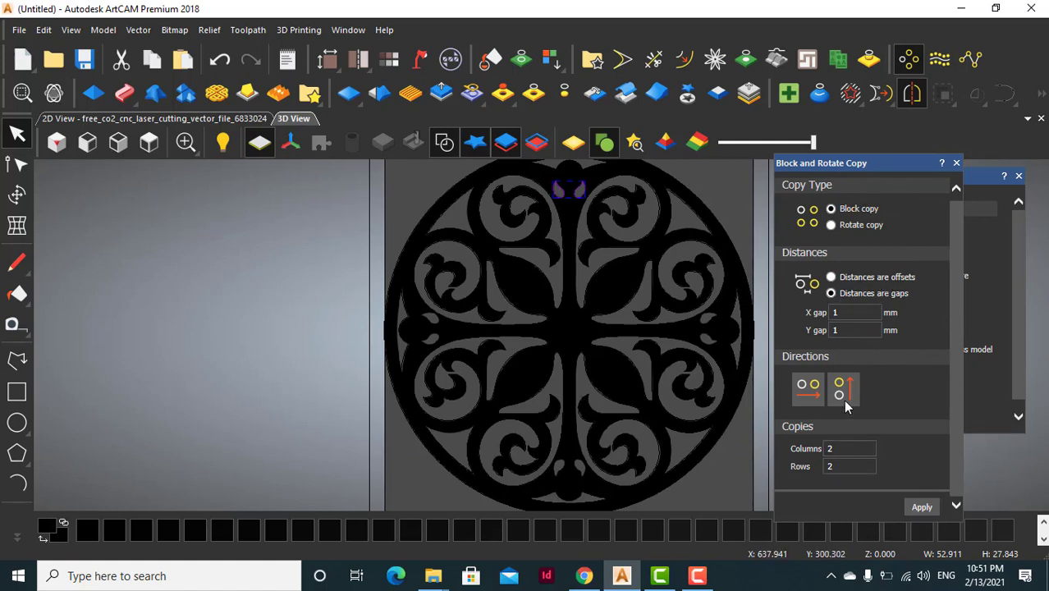
pyautogui.click(566, 327)
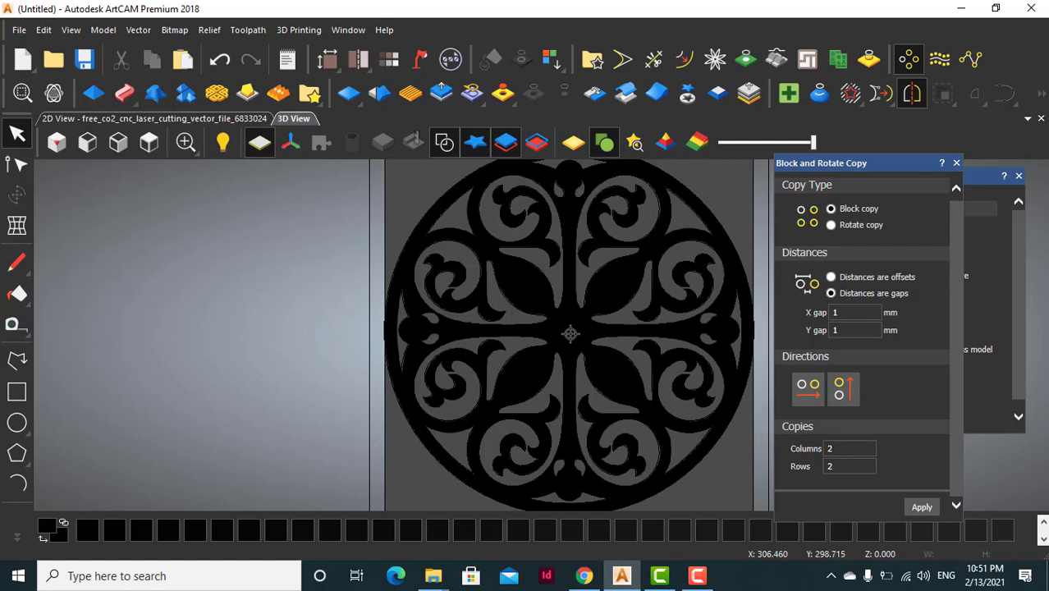
pyautogui.click(1019, 175)
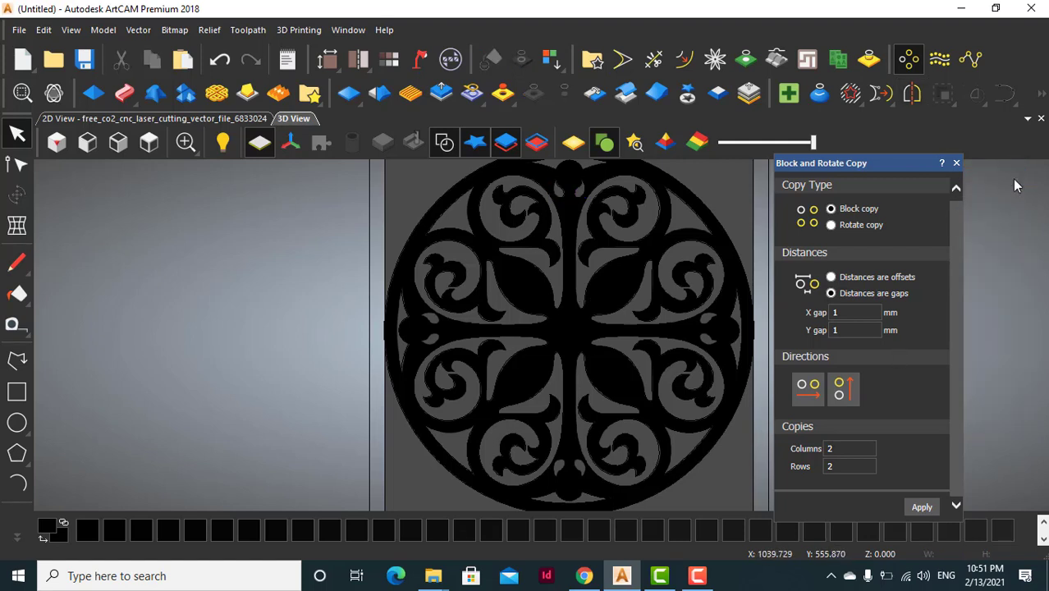
pyautogui.moveTo(894, 163); pyautogui.dragTo(904, 101)
pyautogui.click(839, 164)
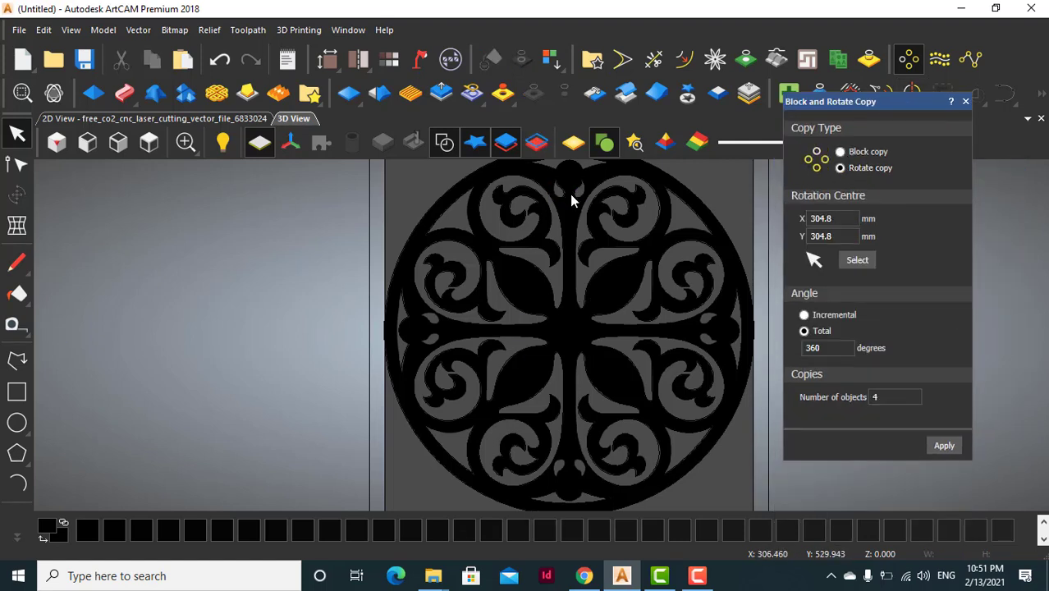
# Rotate copy the teardrop pair around X 304.8, Y 304.8, with 4 objects over a total of 360 degrees.
pyautogui.click(578, 197)
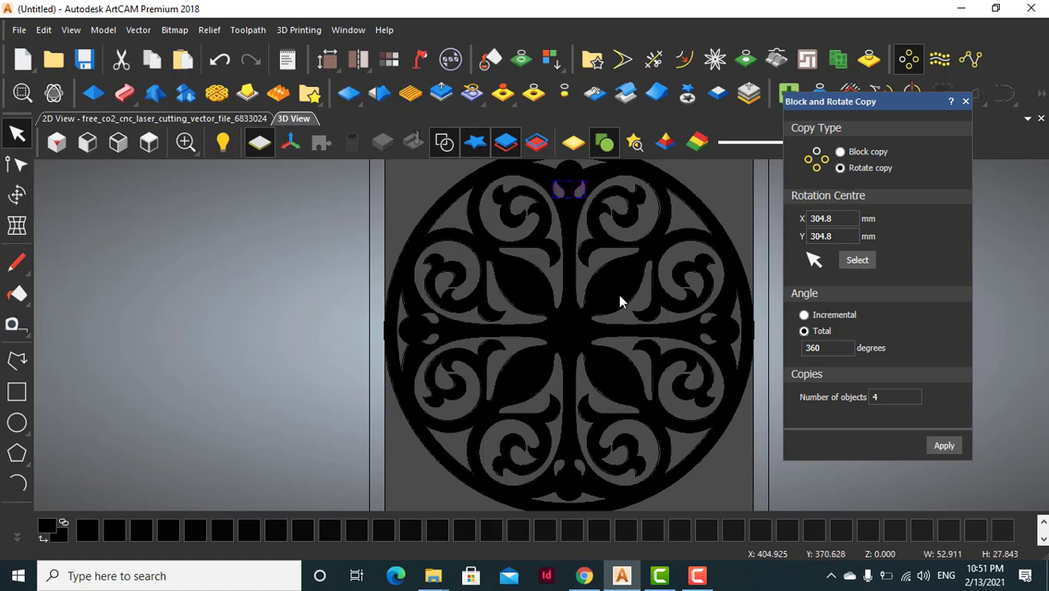
pyautogui.click(862, 261)
pyautogui.click(944, 445)
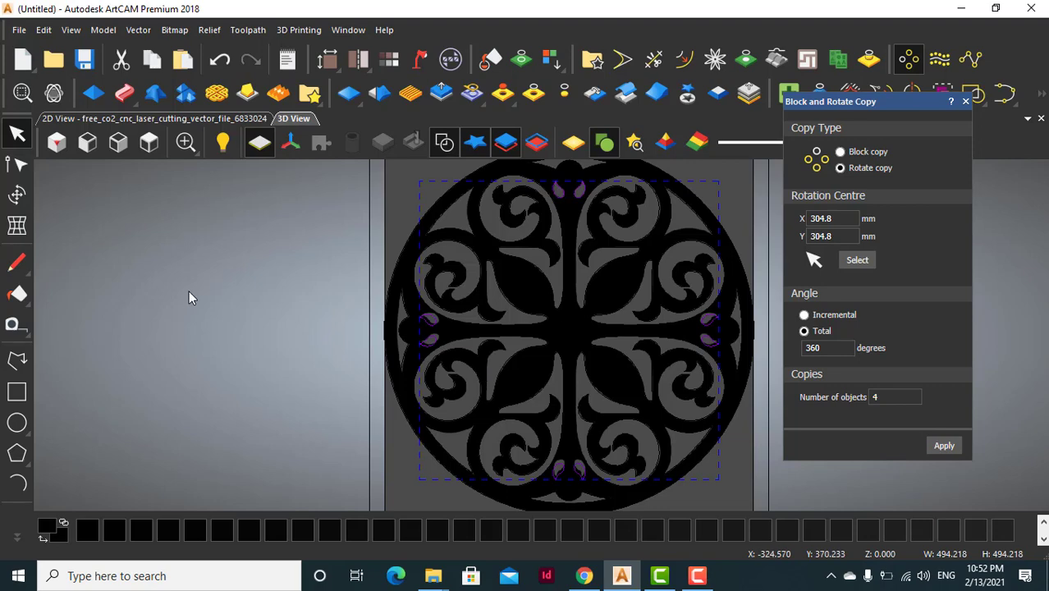
# Close the rotate copy settings and replace the pattern bitmap in the 3D view with plain relief shading.
pyautogui.scroll(2, 573, 186)
pyautogui.scroll(-4, 573, 186)
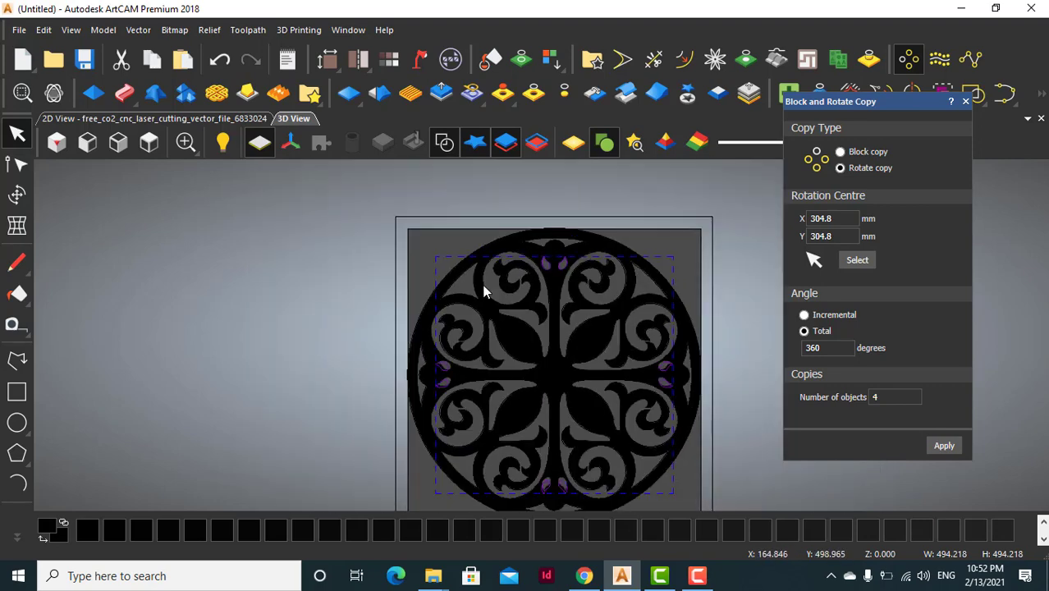
pyautogui.scroll(2, 436, 403)
pyautogui.scroll(-4, 440, 403)
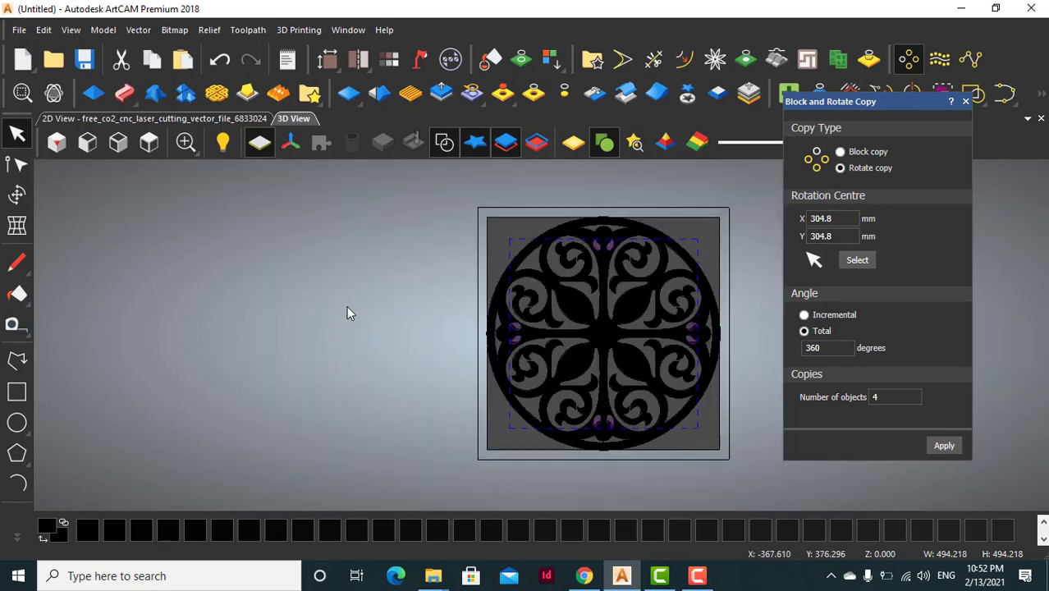
pyautogui.click(965, 100)
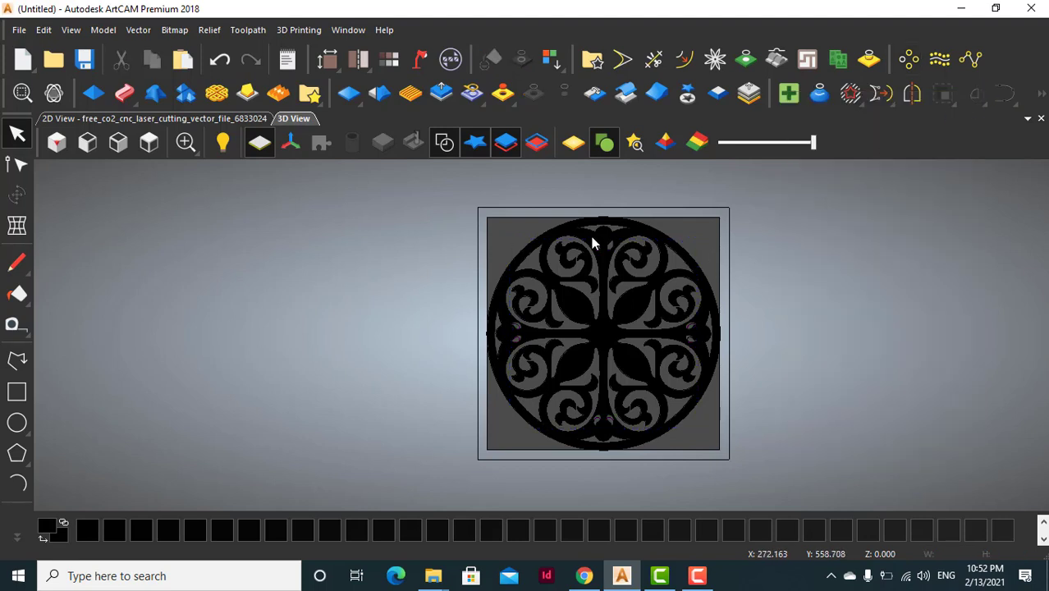
pyautogui.click(573, 143)
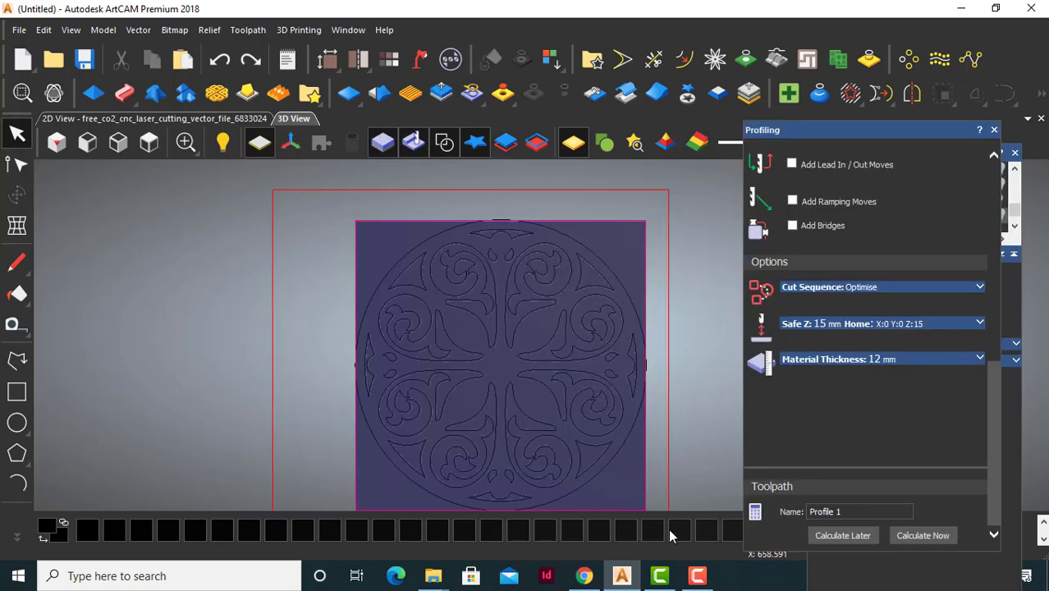
pyautogui.keyDown('shift'); pyautogui.click(419, 245); pyautogui.keyUp('shift')
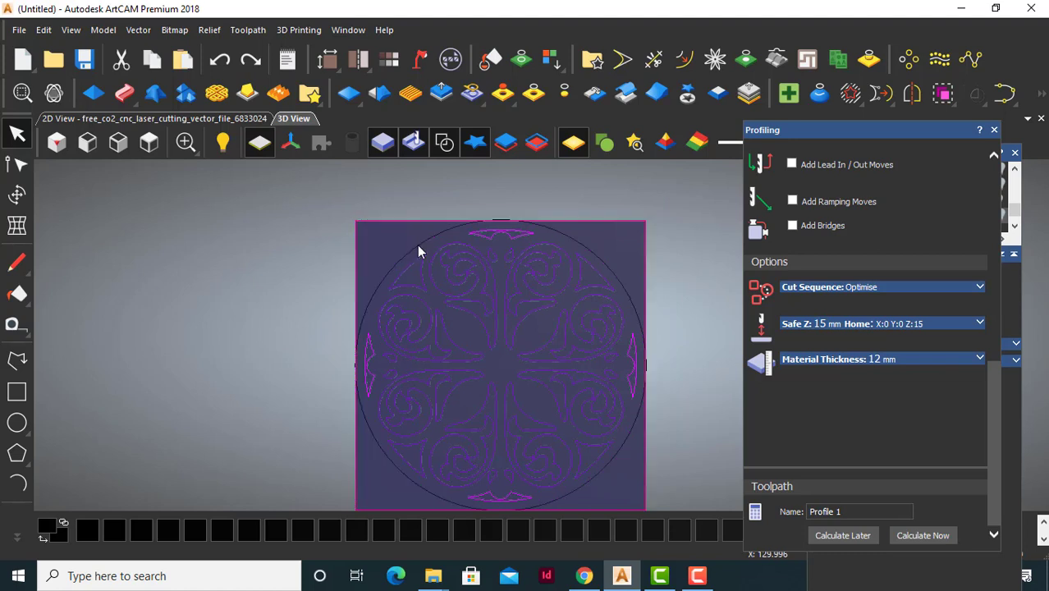
pyautogui.keyDown('shift'); pyautogui.click(425, 278); pyautogui.keyUp('shift')
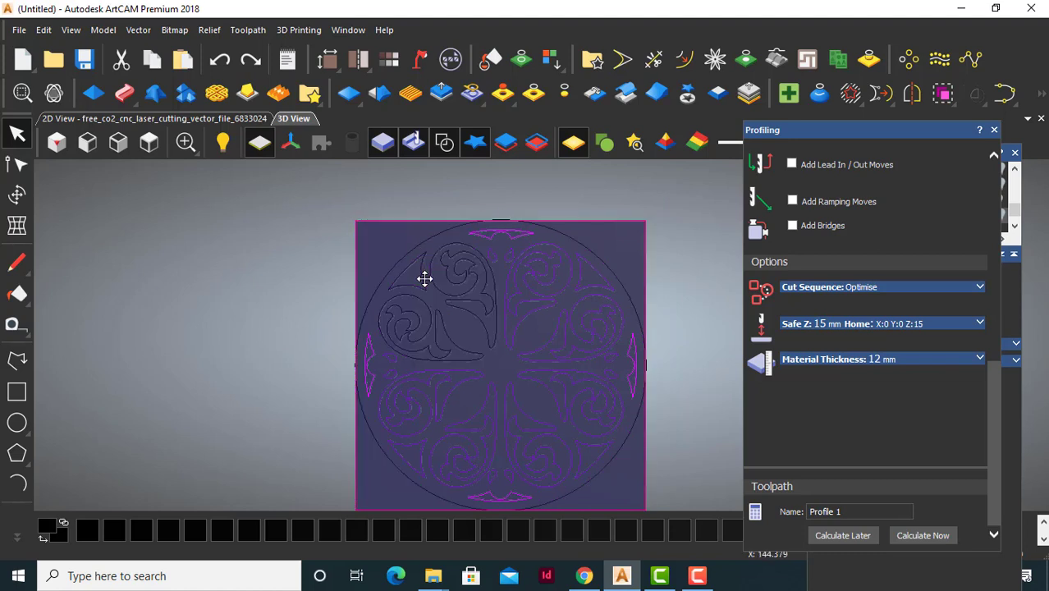
pyautogui.keyDown('shift'); pyautogui.click(512, 263); pyautogui.keyUp('shift')
pyautogui.click(343, 260)
# Calculate the Profile 1 toolpath for all four scroll-pattern quarters, then store a second profile with the same settings for later calculation.
pyautogui.click(446, 293)
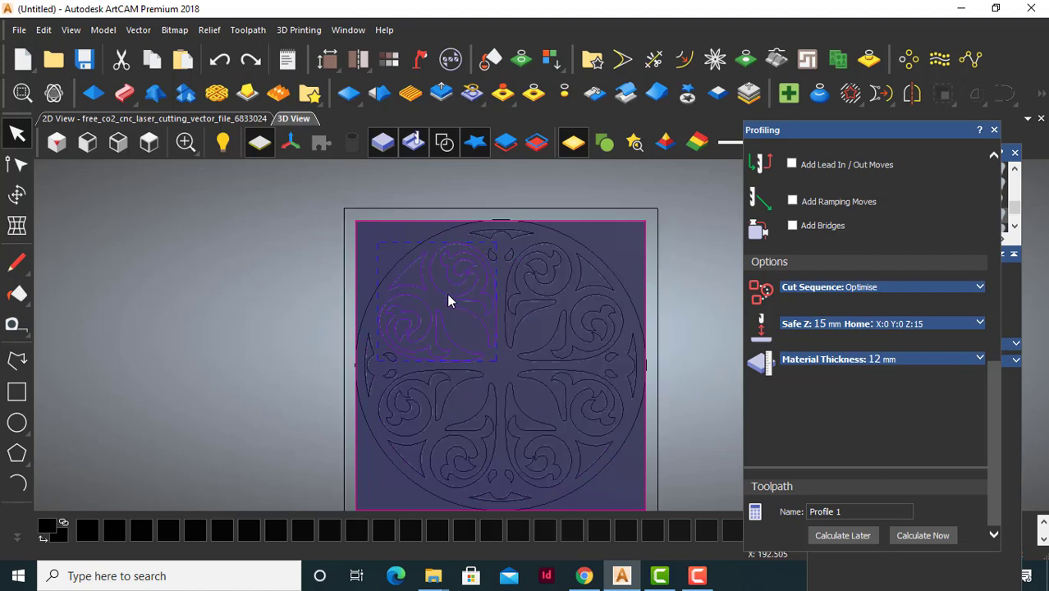
pyautogui.keyDown('shift'); pyautogui.click(530, 306); pyautogui.keyUp('shift')
pyautogui.keyDown('shift'); pyautogui.click(576, 402); pyautogui.keyUp('shift')
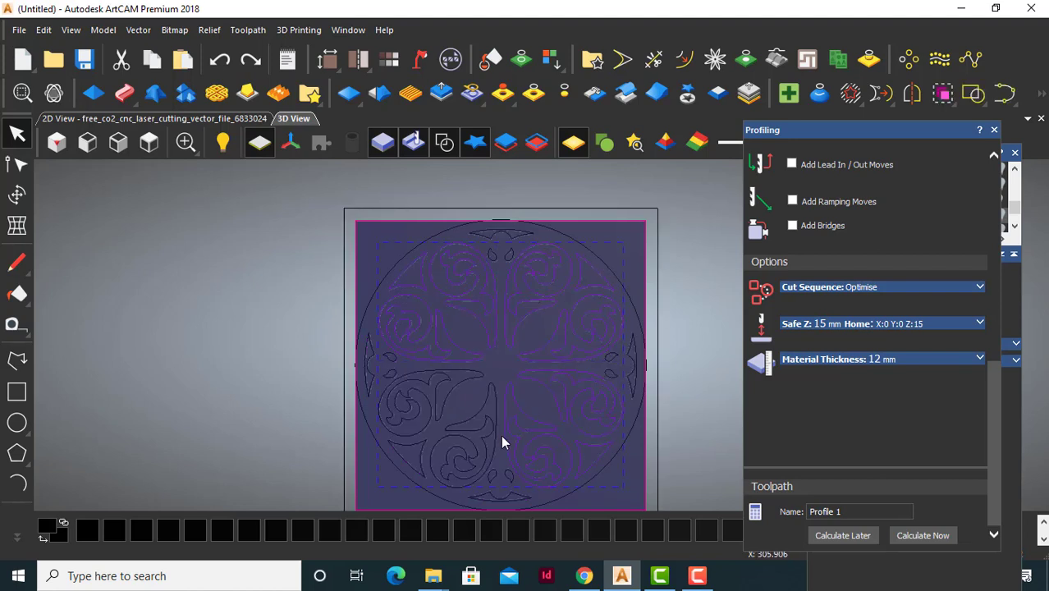
pyautogui.keyDown('shift'); pyautogui.click(495, 443); pyautogui.keyUp('shift')
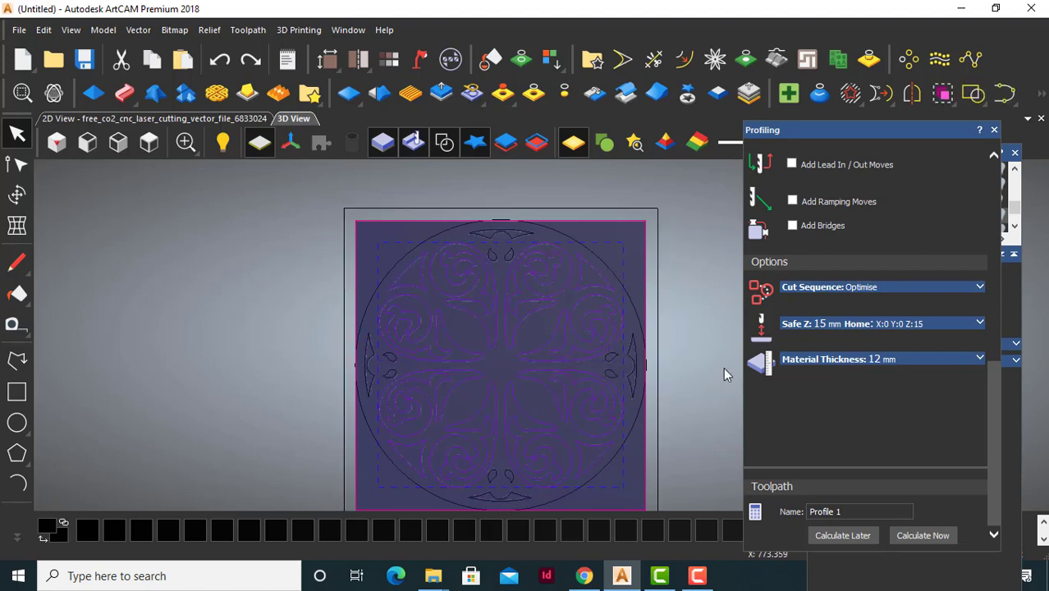
pyautogui.click(907, 535)
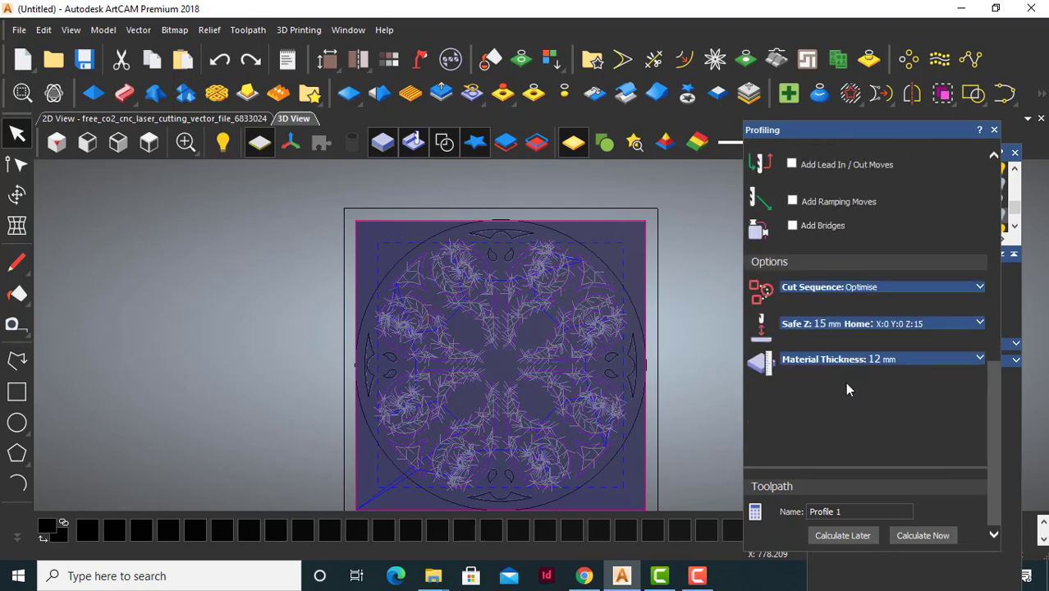
pyautogui.click(842, 535)
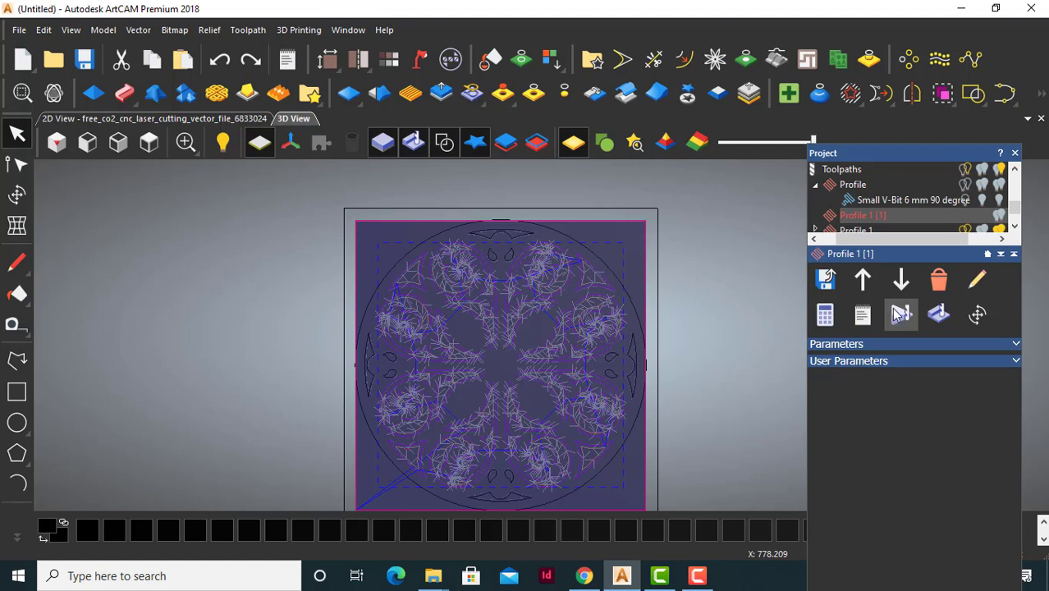
pyautogui.click(1014, 152)
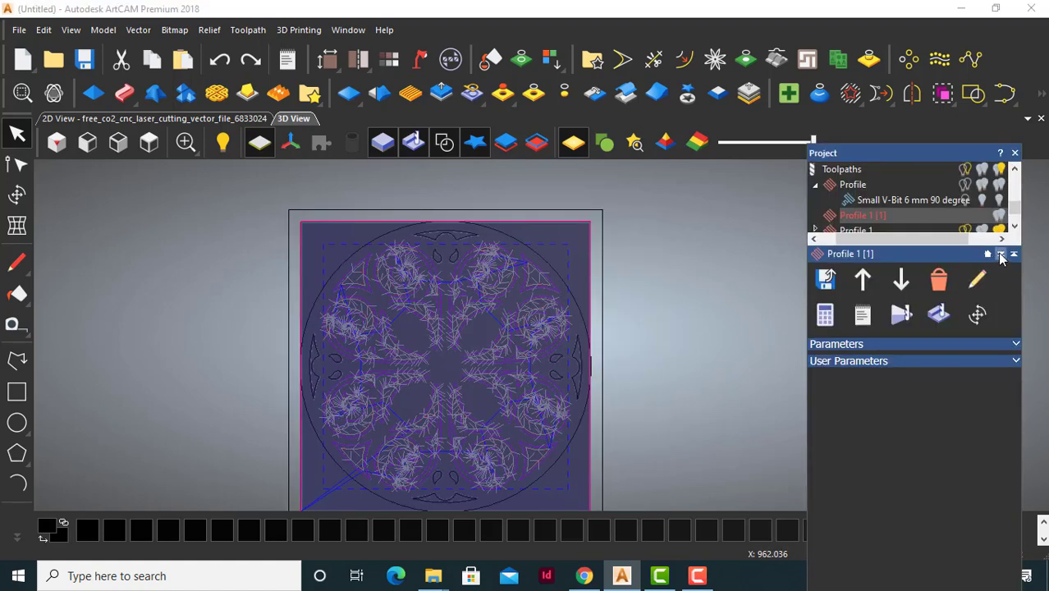
# Open the simulation settings from the project tree and simulate all toolpaths.
pyautogui.click(1000, 253)
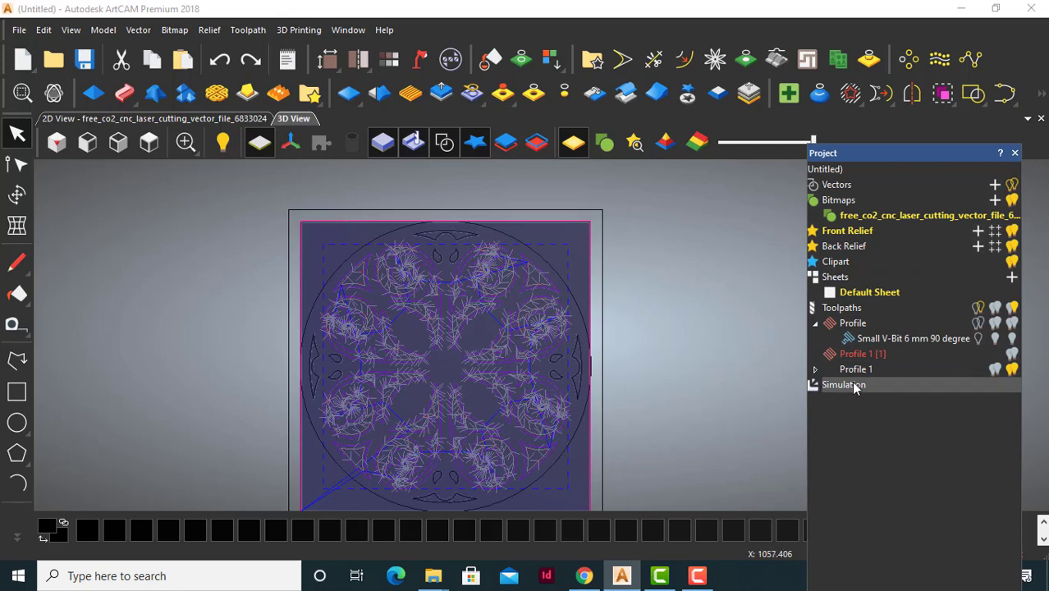
pyautogui.moveTo(911, 154); pyautogui.dragTo(855, 61)
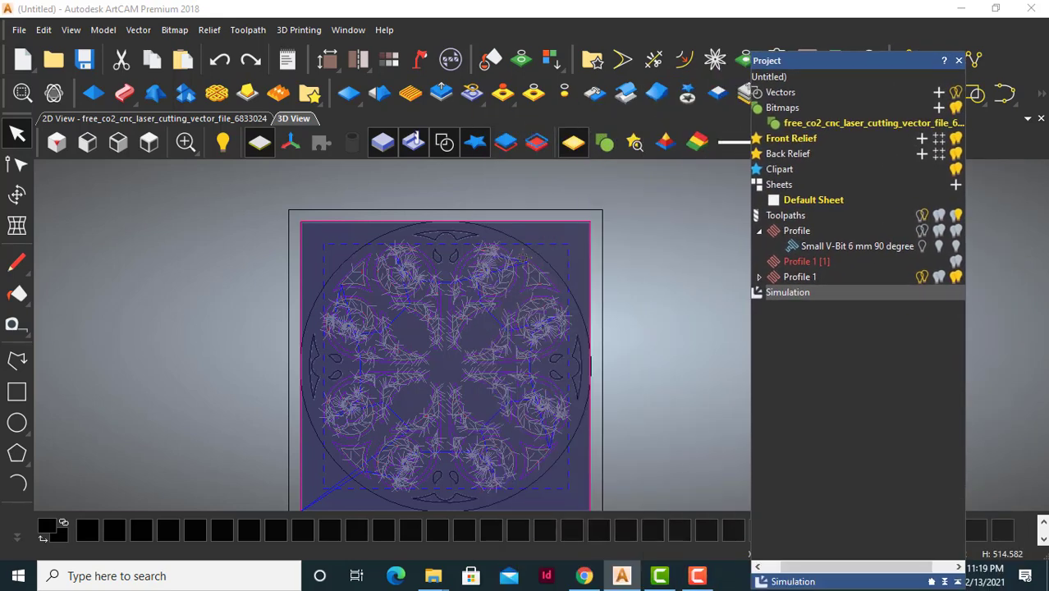
pyautogui.click(892, 579)
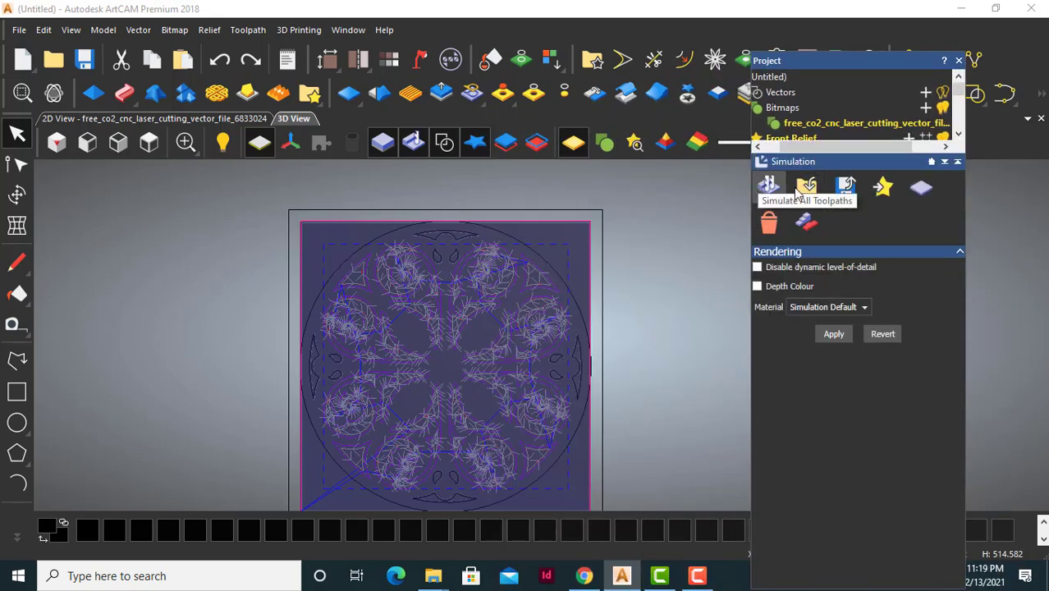
pyautogui.click(768, 187)
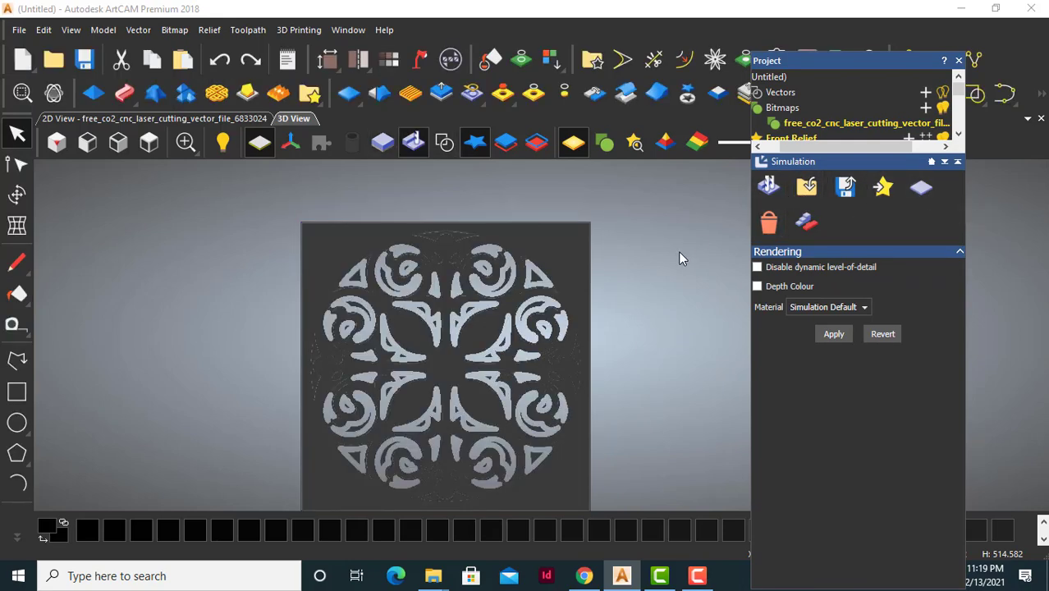
# Automatically delete the waste material from the simulated block with the Delete Waste Material tool.
pyautogui.click(811, 225)
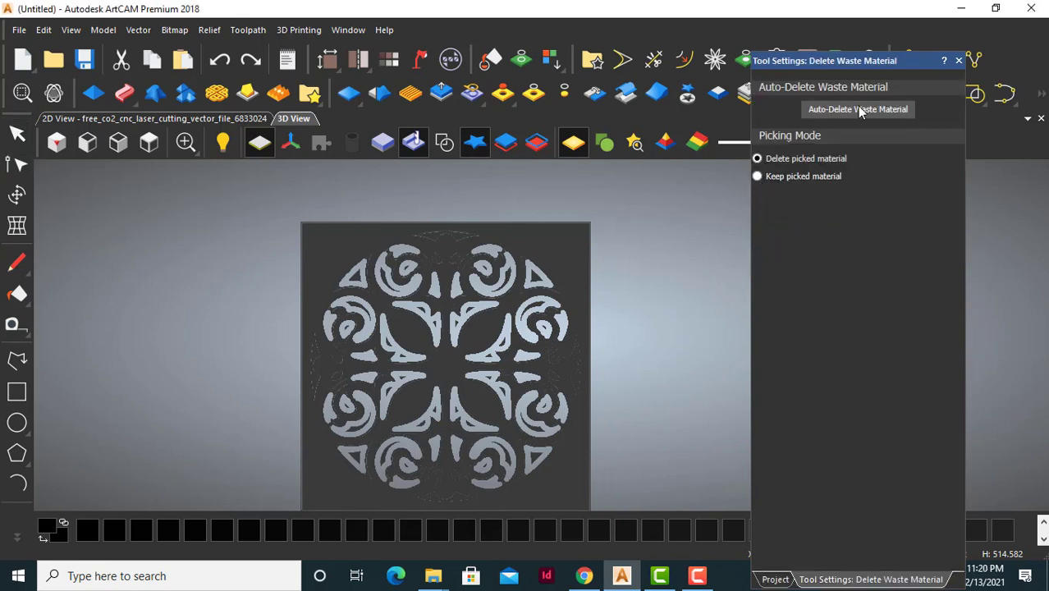
pyautogui.moveTo(931, 63); pyautogui.dragTo(908, 23)
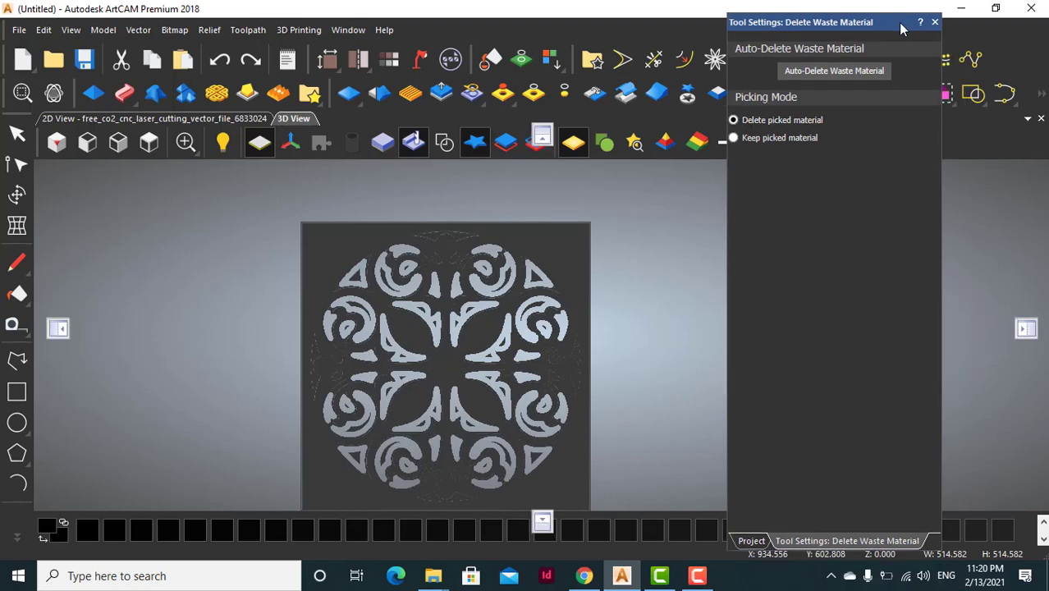
pyautogui.scroll(-2, 693, 226)
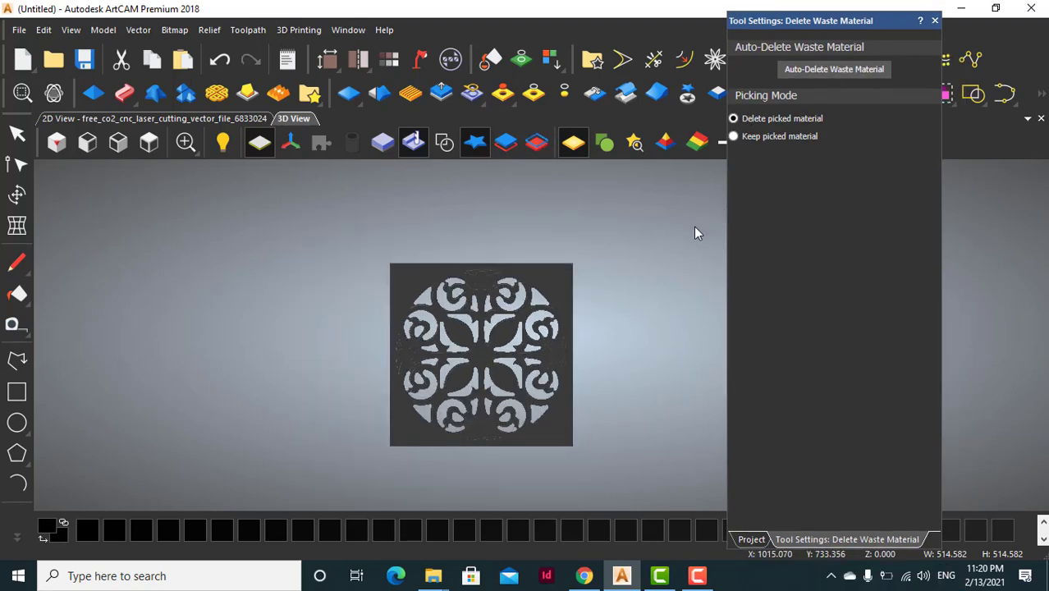
pyautogui.scroll(3, 470, 397)
pyautogui.scroll(-1, 475, 388)
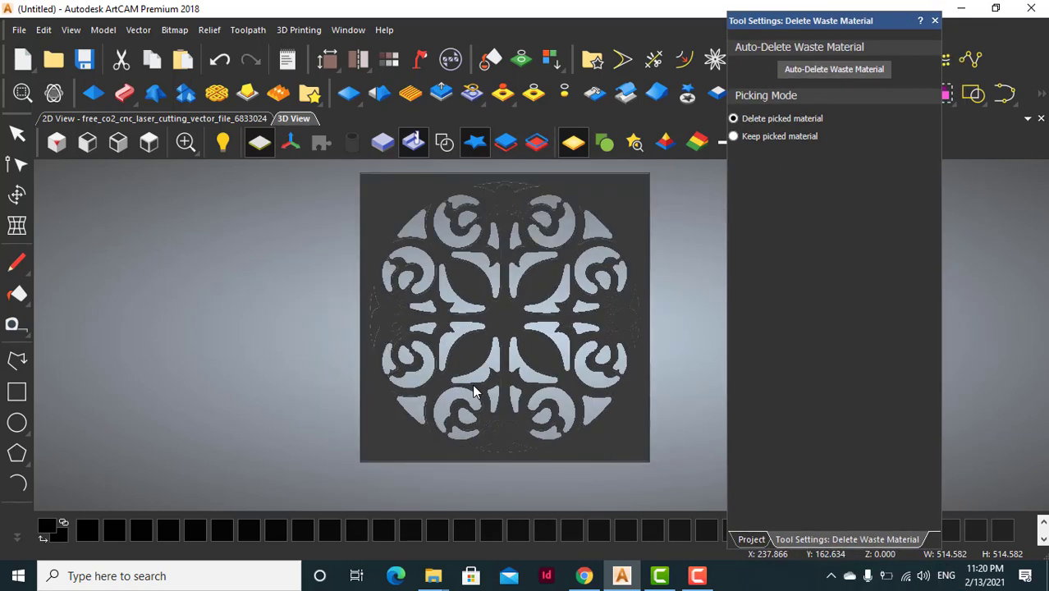
# Examine the simulated cutouts in the standard and isometric views, including close-ups of the scroll edges.
pyautogui.click(149, 144)
pyautogui.click(87, 144)
pyautogui.click(117, 142)
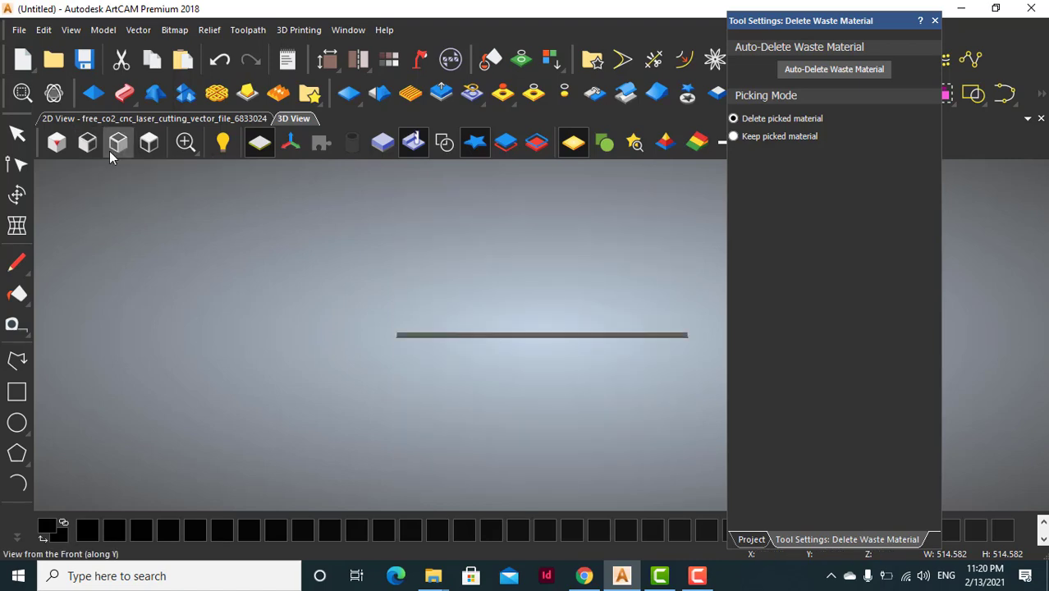
pyautogui.click(55, 144)
pyautogui.scroll(4, 603, 361)
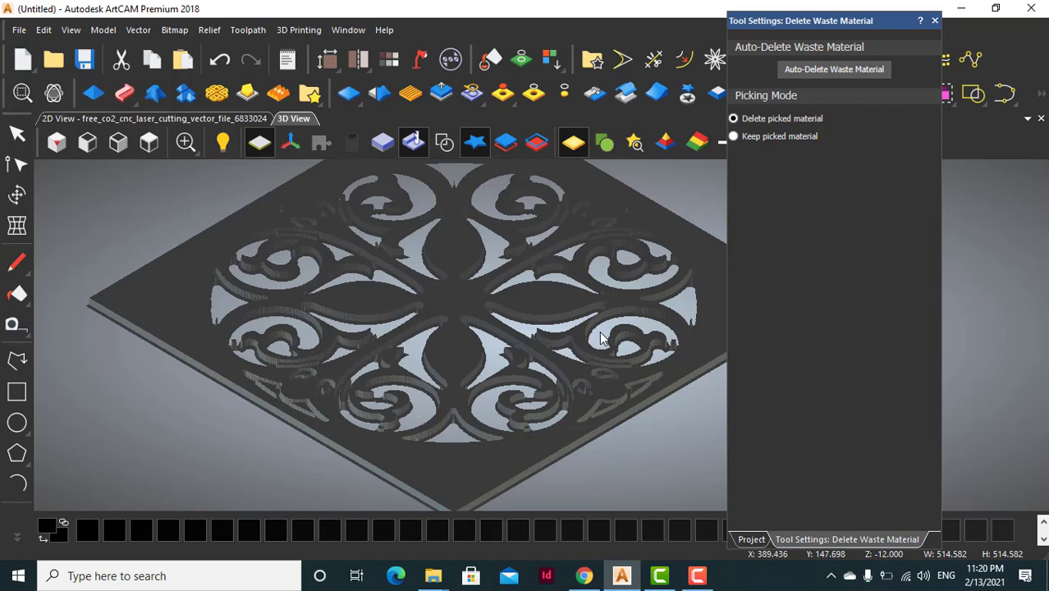
pyautogui.scroll(2, 605, 324)
pyautogui.scroll(2, 605, 323)
pyautogui.scroll(-4, 605, 328)
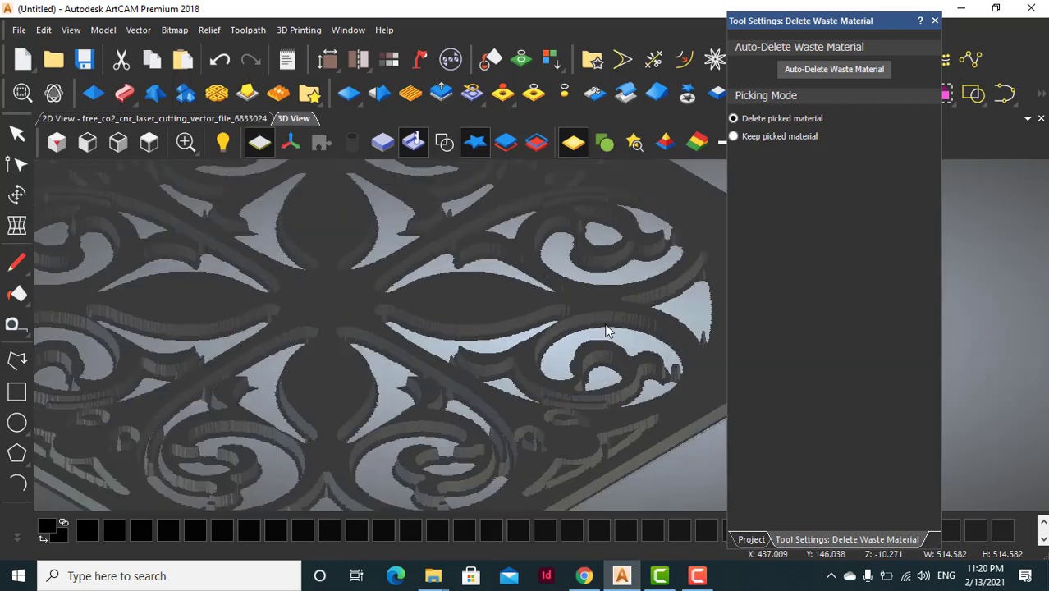
pyautogui.scroll(-3, 605, 331)
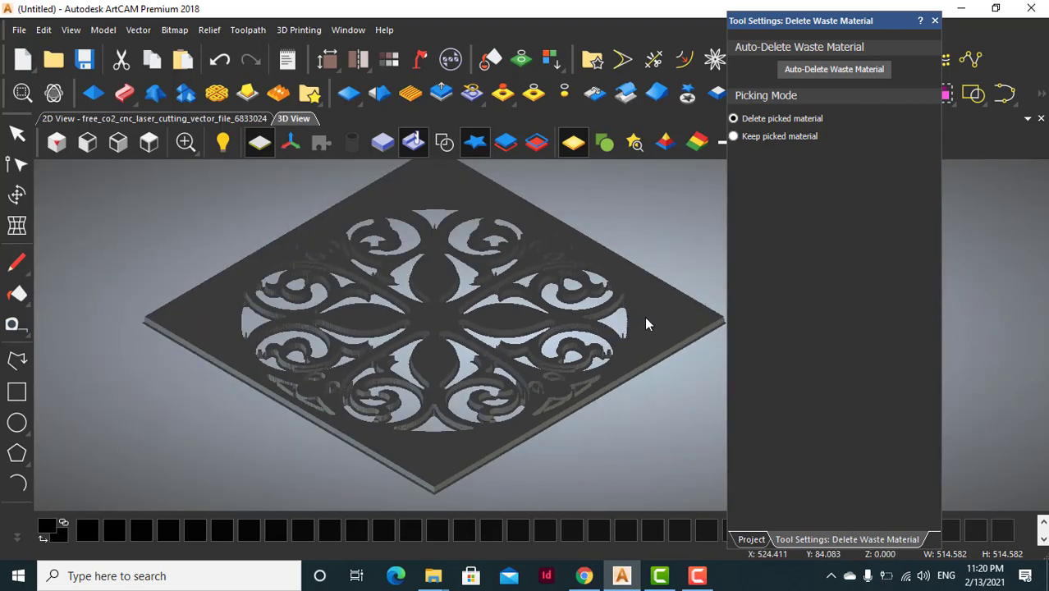